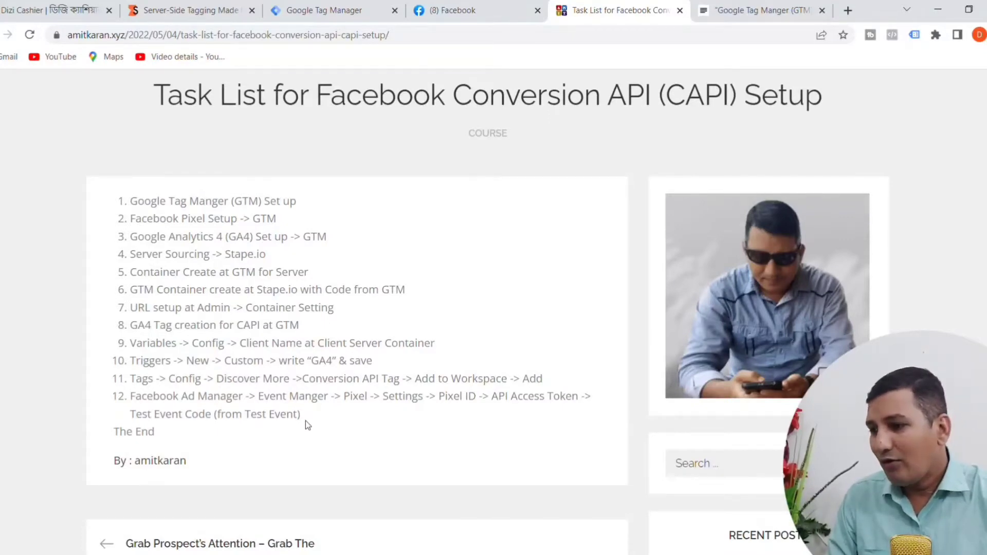
# Step: Review the Facebook Conversion API setup tasks in the web article and in the JustNotepad copy, including the final CAPI test
pyautogui.moveTo(305, 421); pyautogui.dragTo(130, 198)
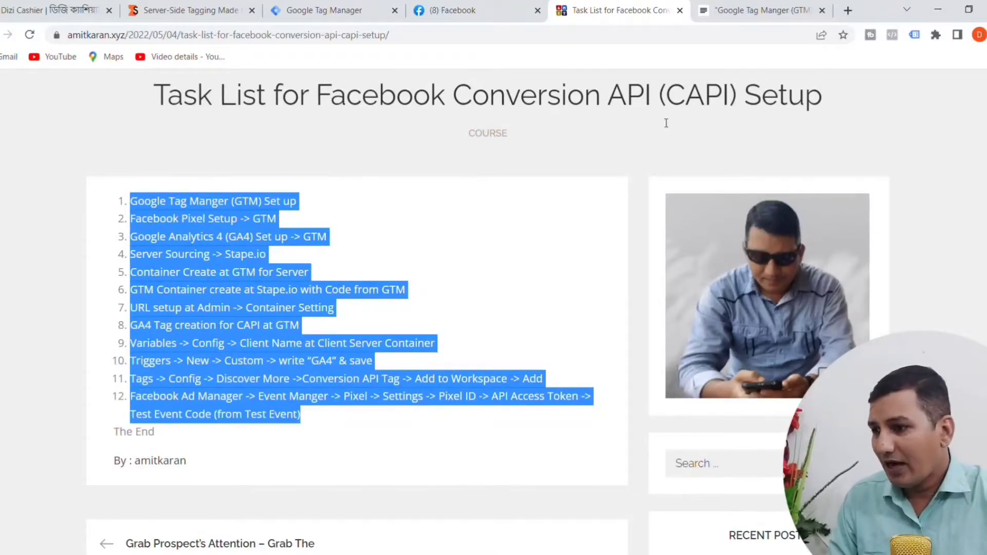
pyautogui.click(776, 12)
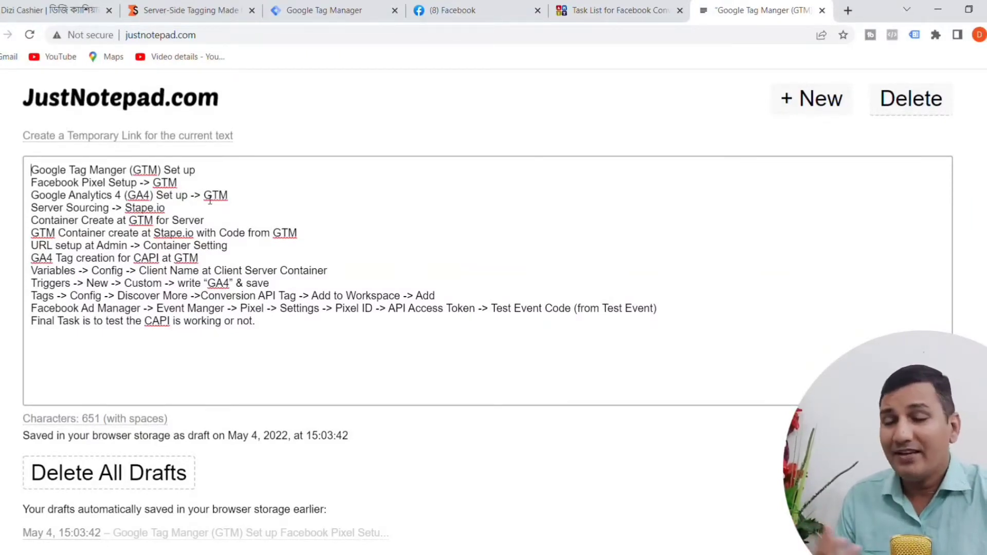
pyautogui.moveTo(199, 173); pyautogui.dragTo(27, 176)
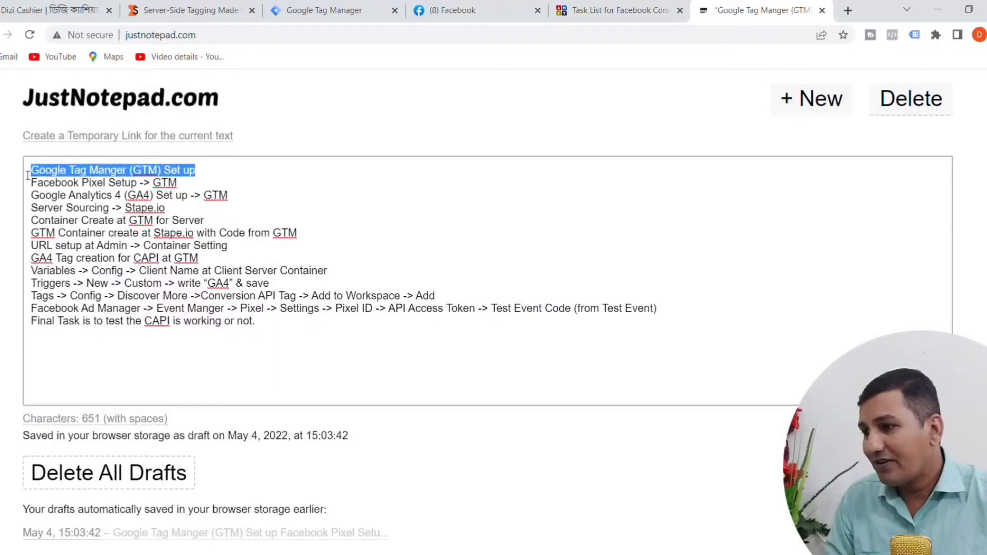
pyautogui.click(28, 176)
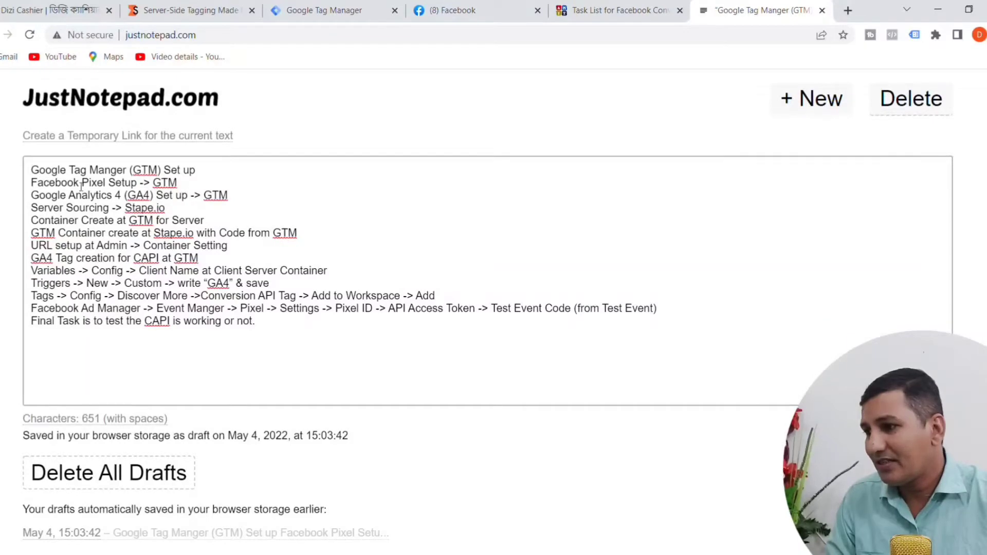
pyautogui.click(189, 195)
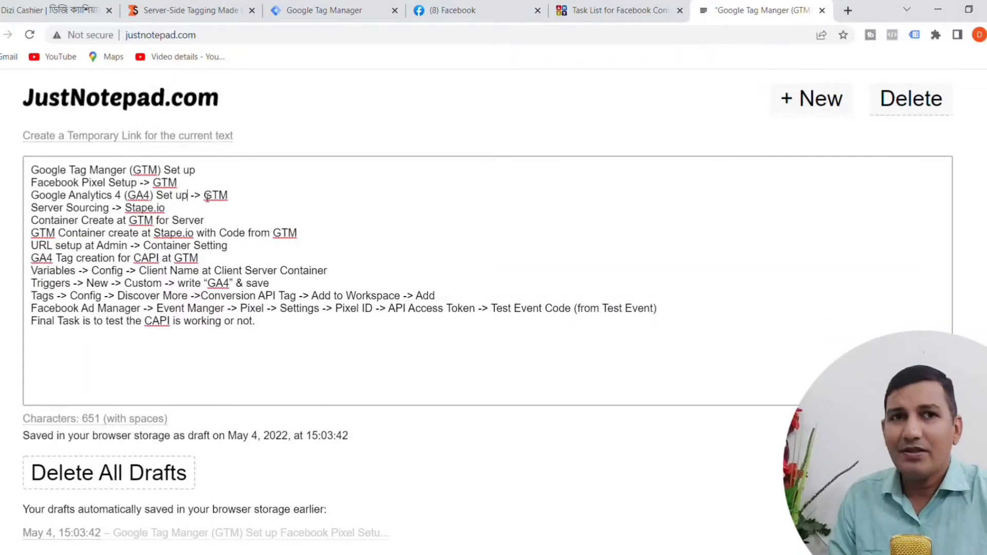
pyautogui.moveTo(177, 183); pyautogui.dragTo(34, 188)
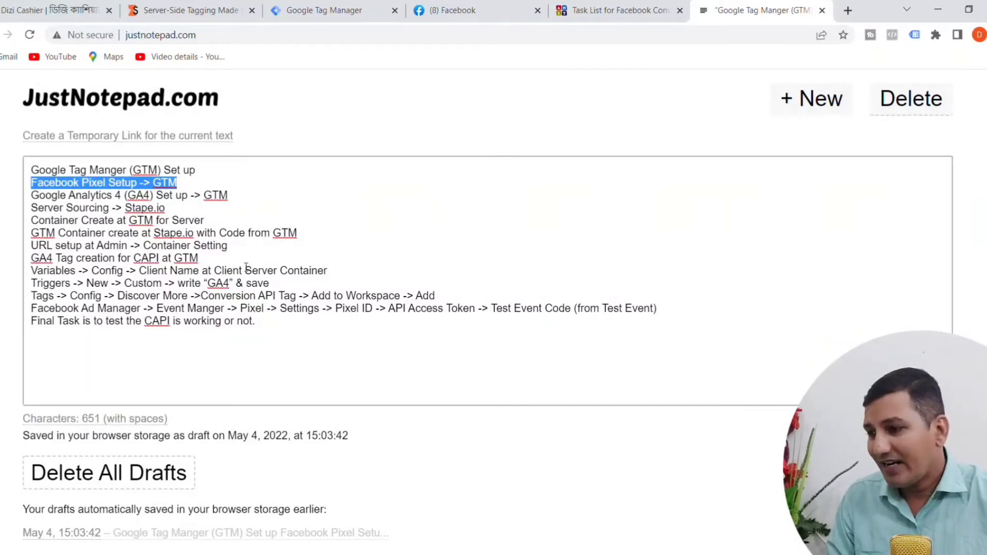
pyautogui.click(38, 170)
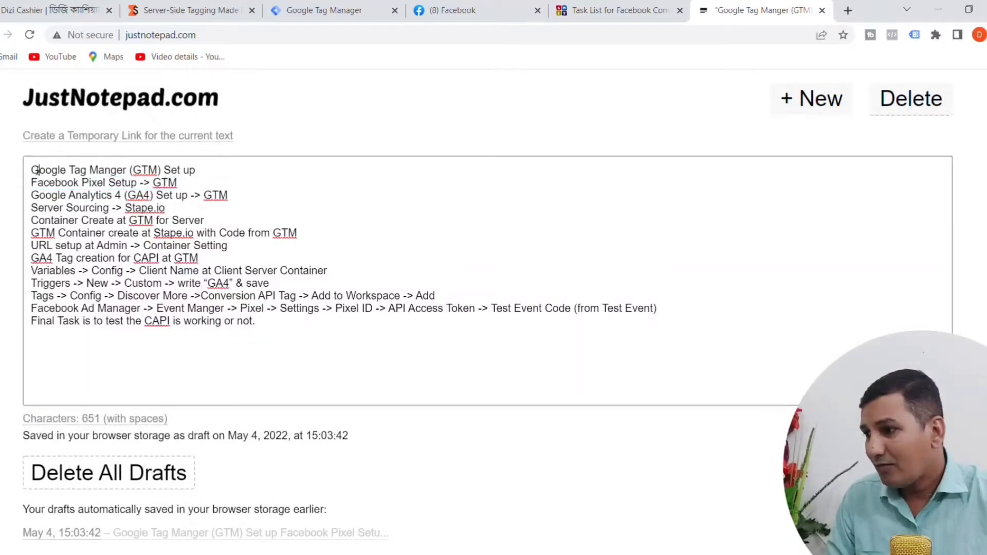
pyautogui.moveTo(32, 170); pyautogui.dragTo(207, 178)
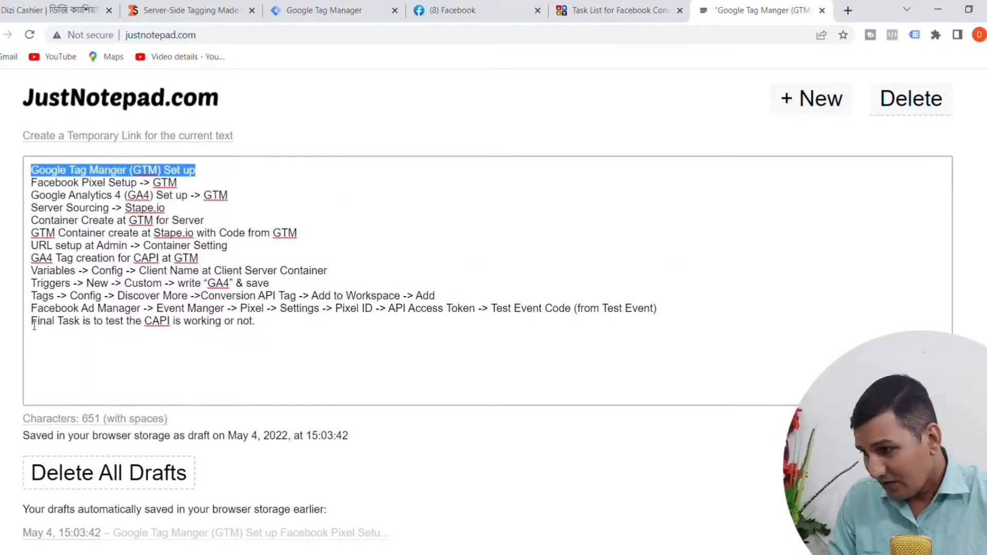
pyautogui.moveTo(34, 326); pyautogui.dragTo(259, 333)
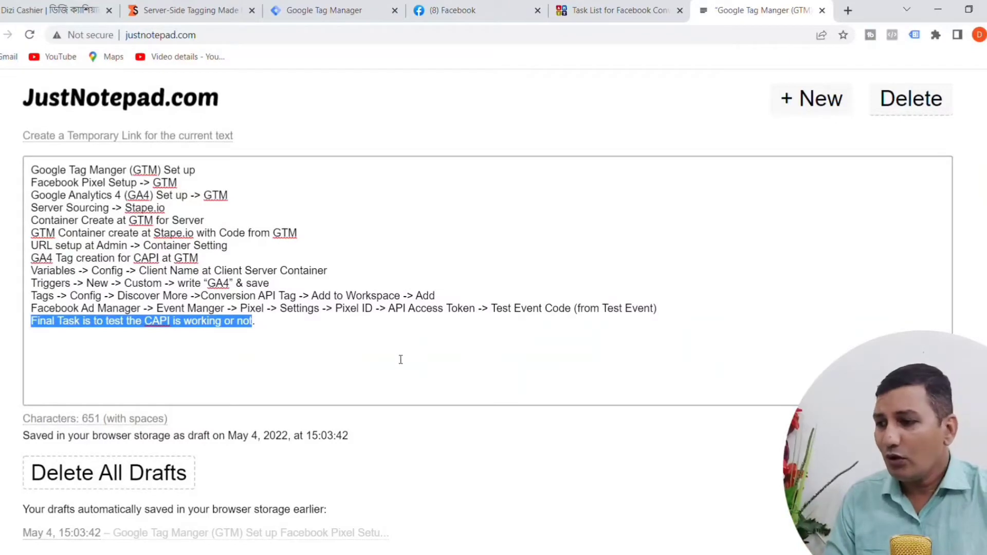
pyautogui.click(401, 360)
# Step: Return to the task list article and highlight its full list of Conversion API setup tasks
pyautogui.click(593, 17)
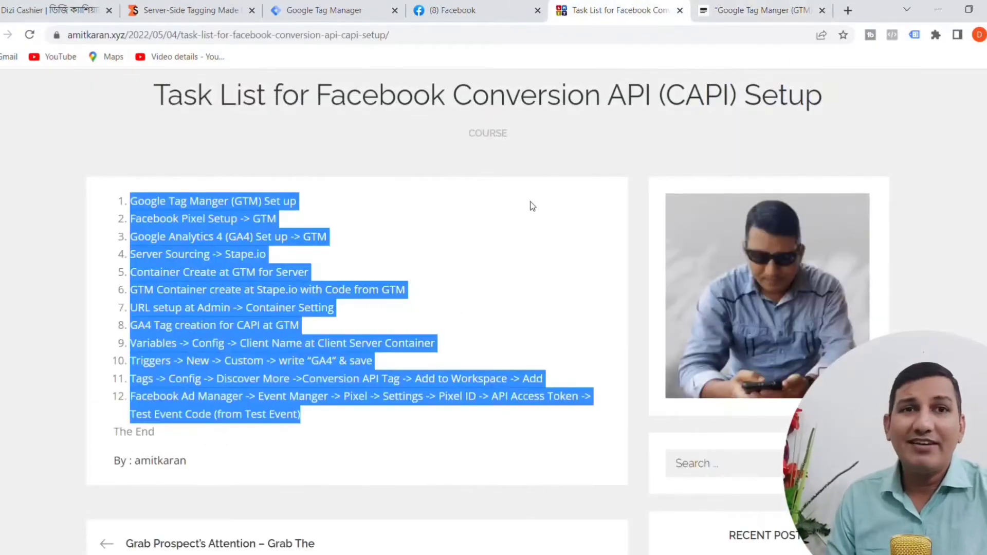
pyautogui.click(540, 214)
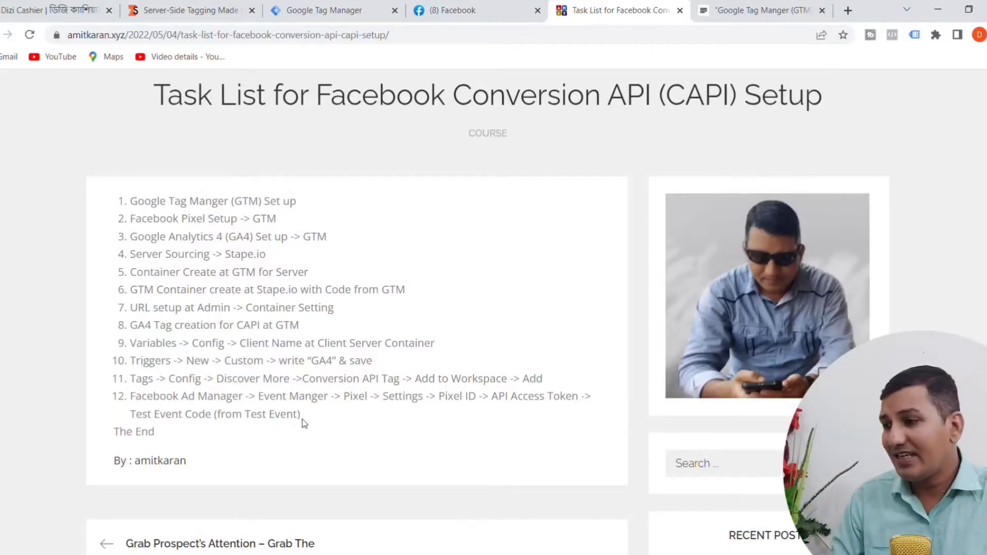
pyautogui.moveTo(302, 420); pyautogui.dragTo(119, 201)
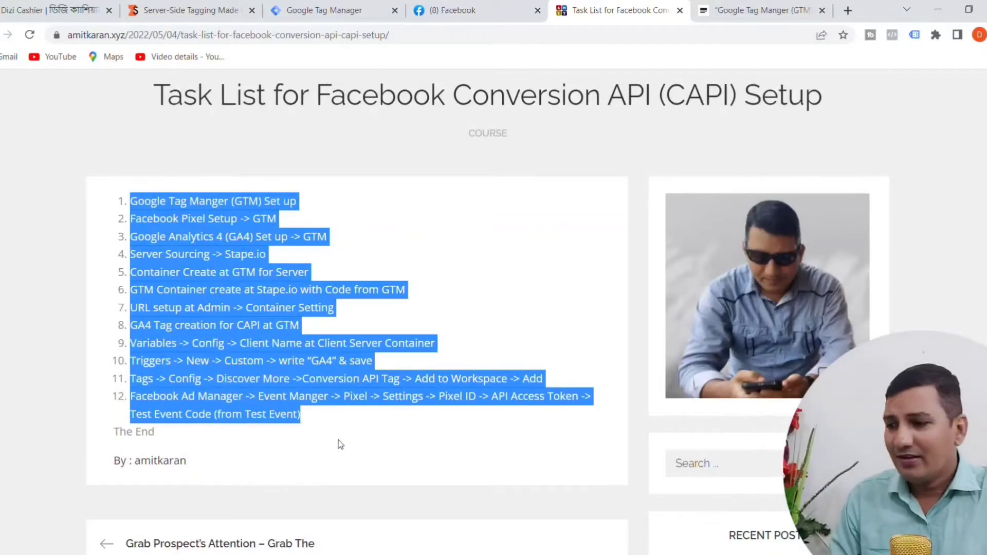
pyautogui.click(384, 454)
pyautogui.moveTo(320, 429); pyautogui.dragTo(127, 200)
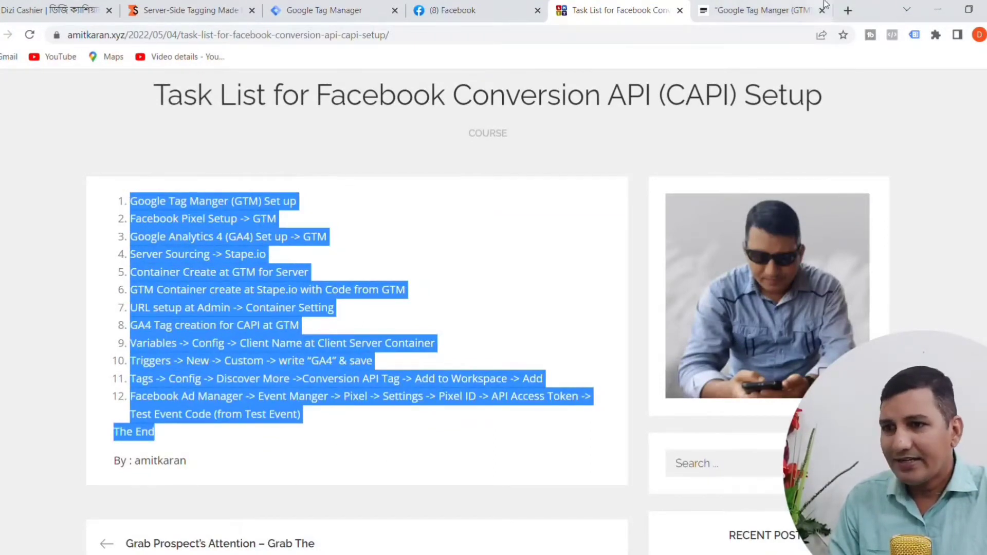
# Step: Check the accounts in Google Tag Manager and delete the "Google Tag Manger (GTM) Set up" line from the JustNotepad list
pyautogui.click(756, 19)
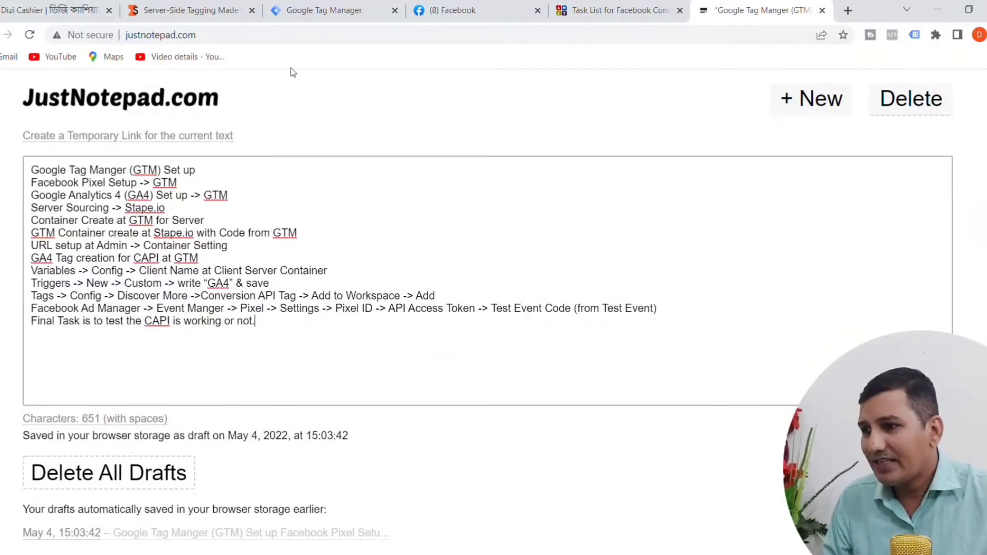
pyautogui.click(334, 11)
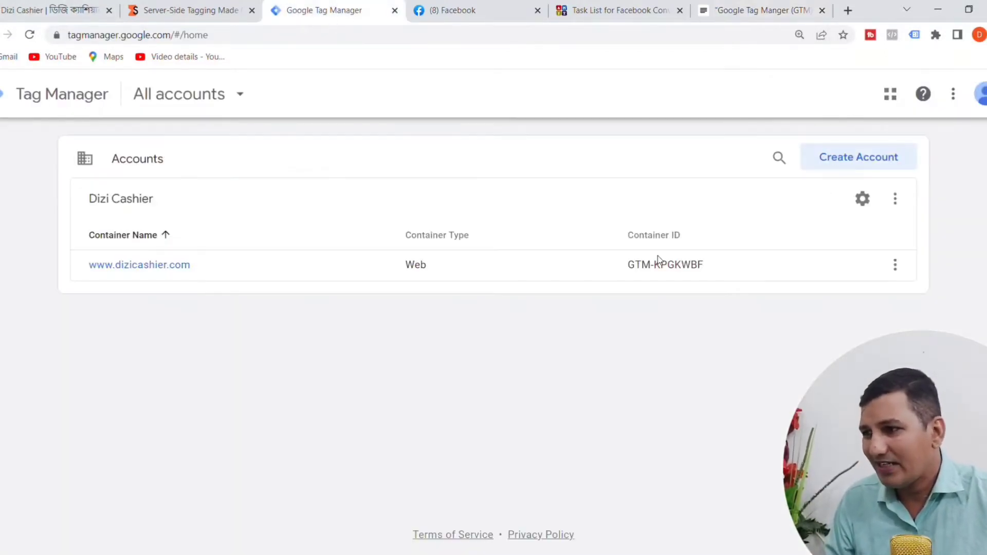
pyautogui.click(792, 8)
pyautogui.moveTo(197, 171); pyautogui.dragTo(19, 176)
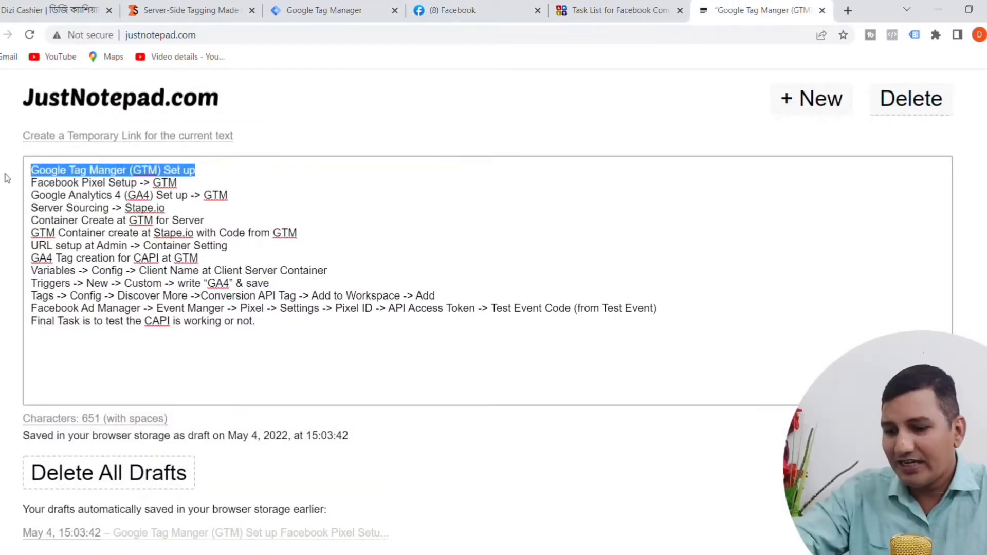
pyautogui.press('BackSpace')
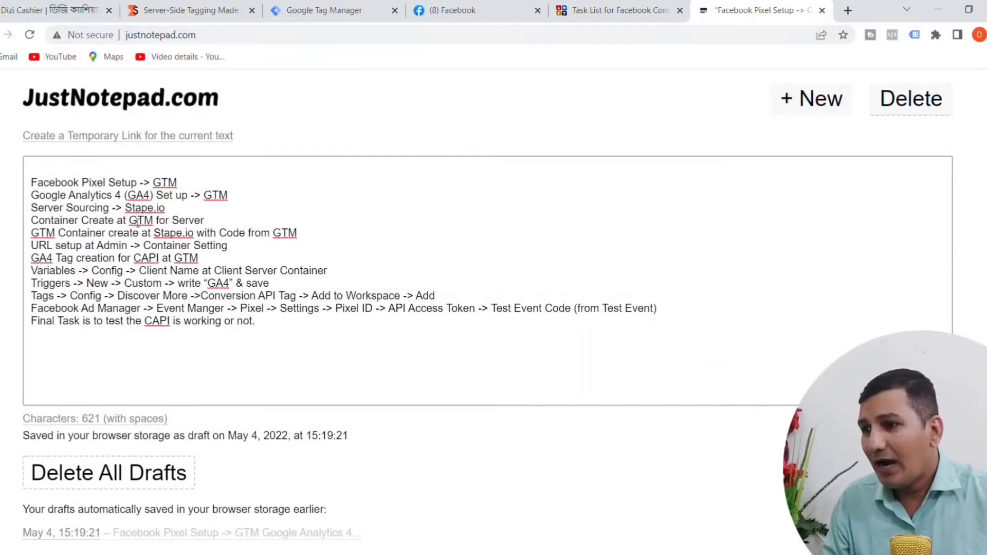
pyautogui.click(329, 13)
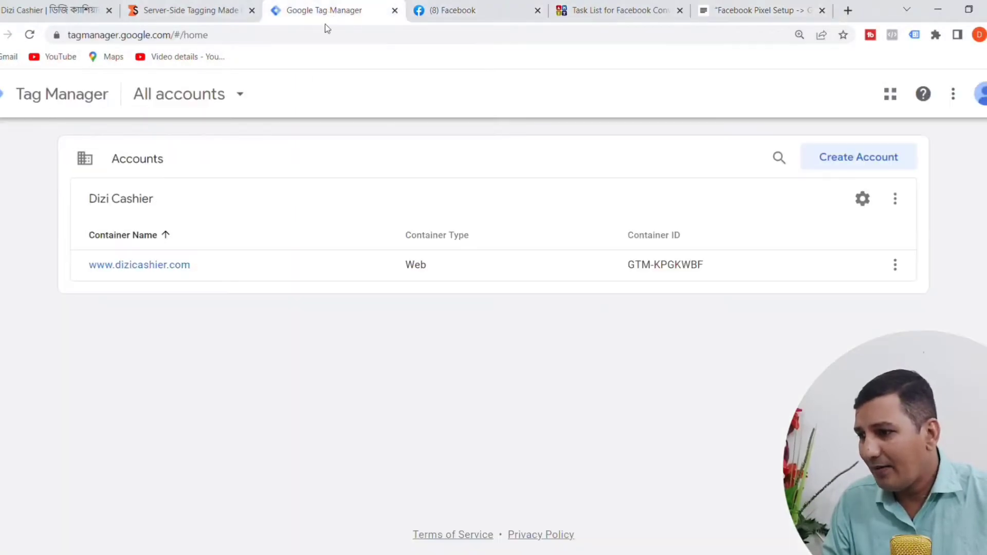
pyautogui.click(132, 266)
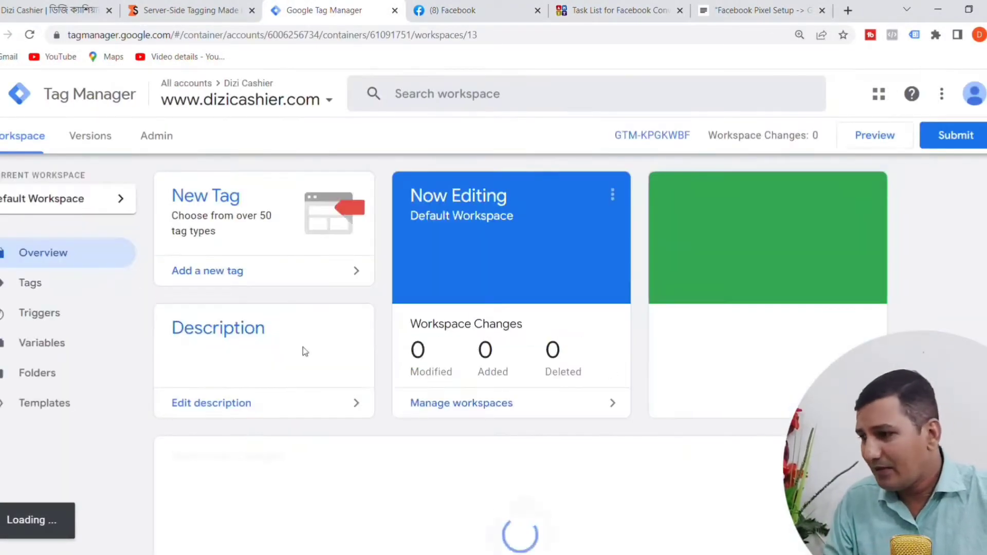
pyautogui.click(33, 294)
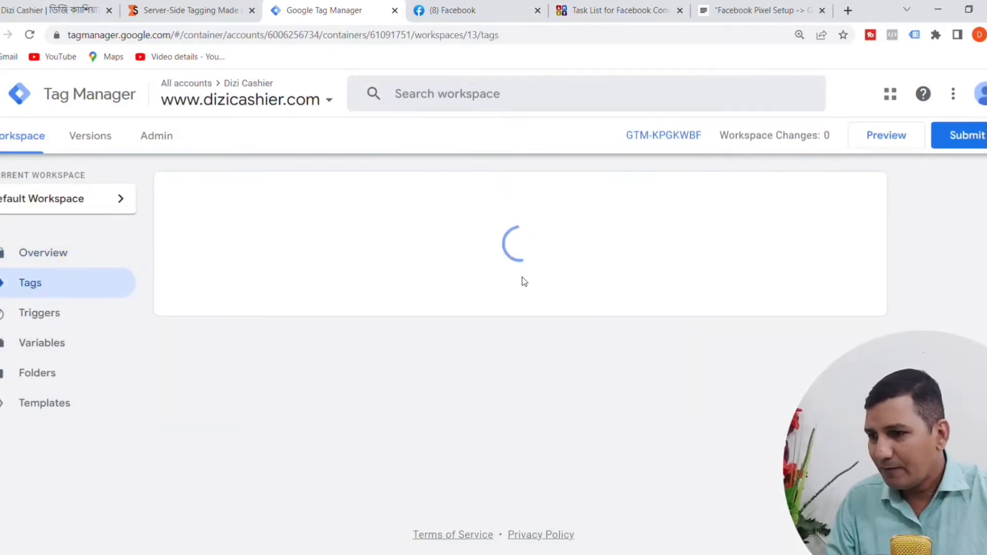
pyautogui.scroll(-2, 344, 320)
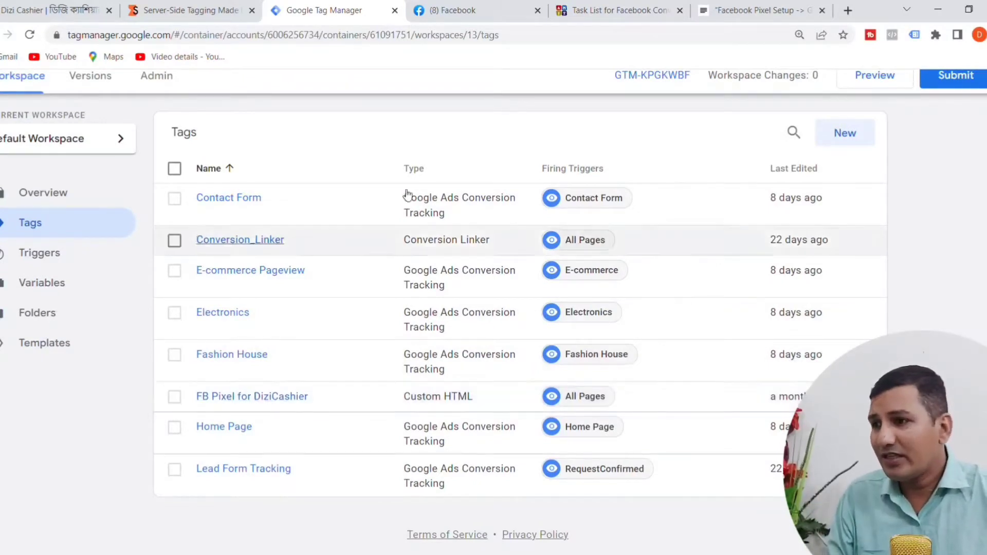
pyautogui.click(756, 8)
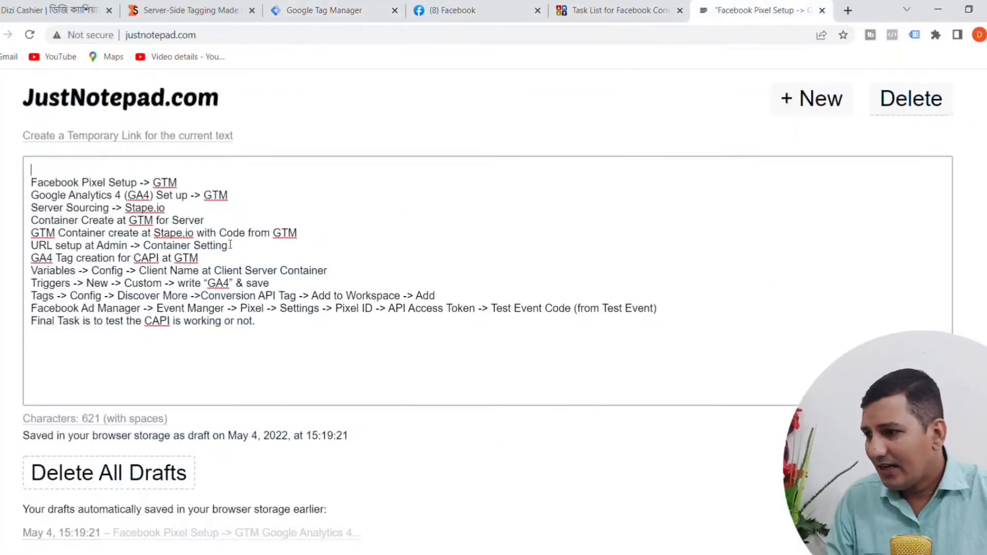
pyautogui.moveTo(178, 183); pyautogui.dragTo(38, 188)
pyautogui.press('BackSpace')
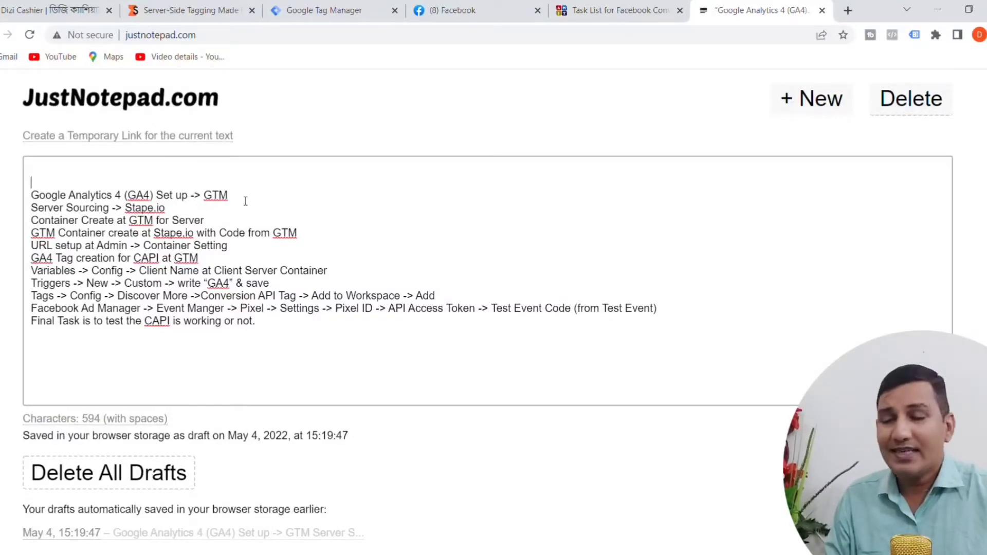
# Step: View the dizicashier.com site and delete the "Google Analytics 4 (GA4) Set up -> GTM" line from the JustNotepad list
pyautogui.moveTo(244, 200); pyautogui.dragTo(35, 196)
pyautogui.click(34, 11)
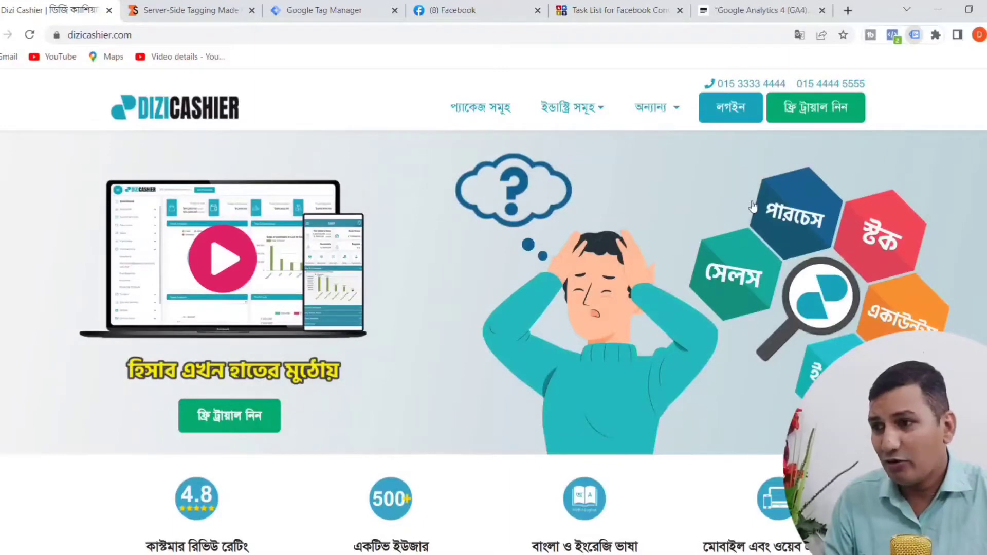
pyautogui.click(730, 12)
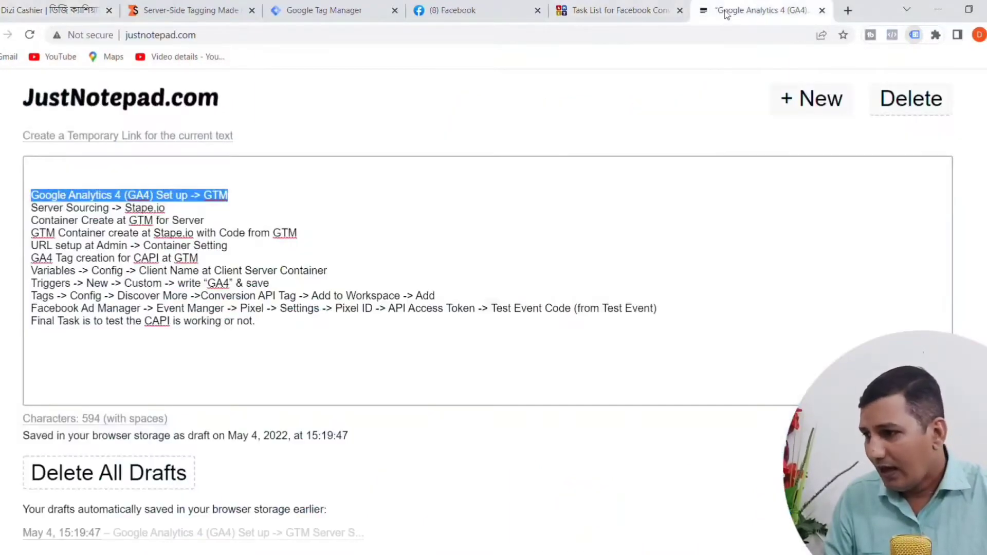
pyautogui.moveTo(245, 192); pyautogui.dragTo(19, 202)
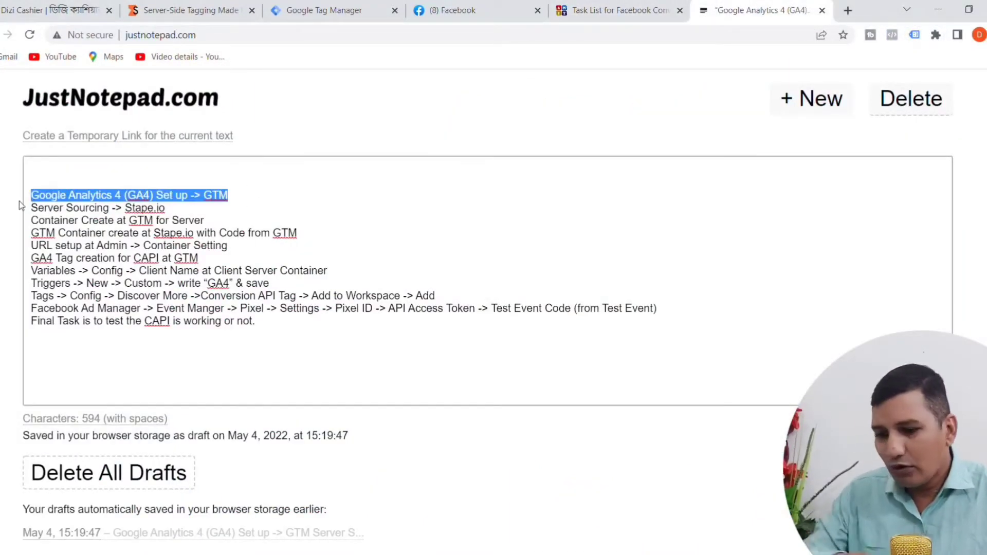
pyautogui.press('BackSpace')
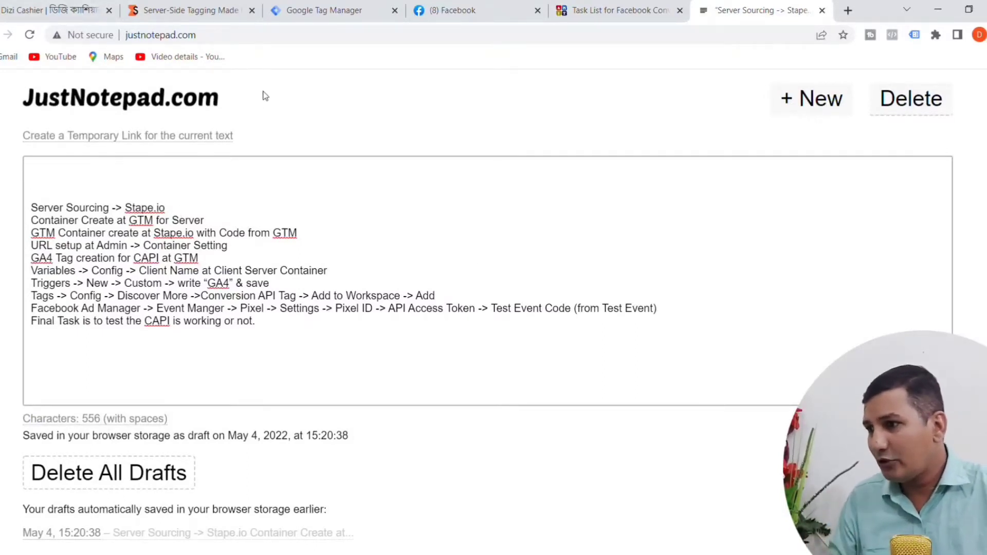
# Step: Examine Stape's Personal, Pro and Business pricing plans for server-side tracking
pyautogui.click(211, 11)
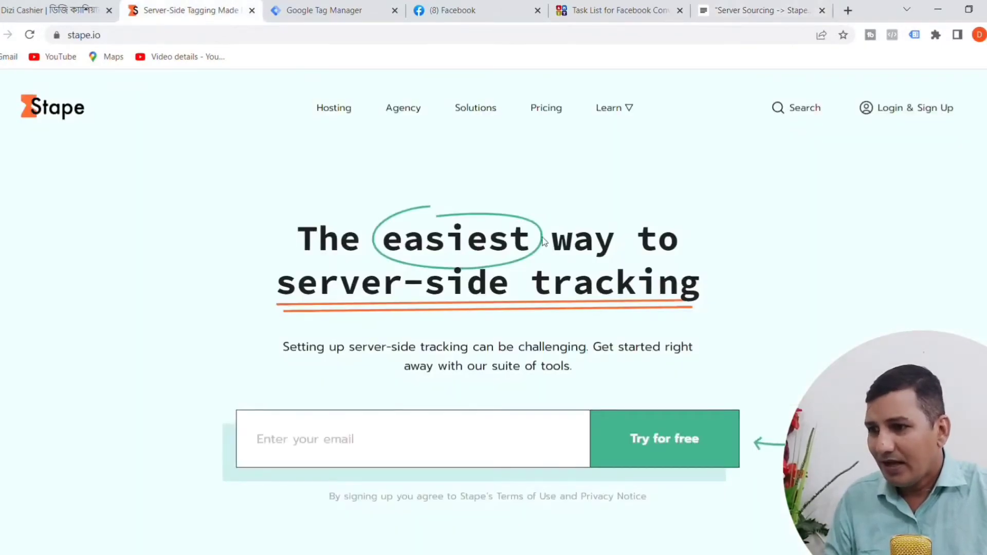
pyautogui.scroll(-6, 308, 334)
pyautogui.scroll(6, 401, 308)
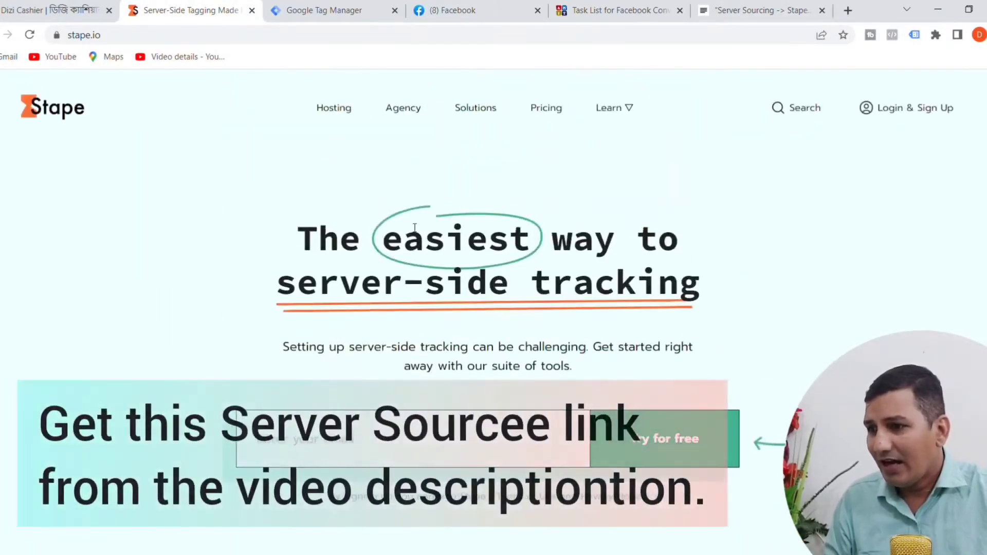
pyautogui.click(546, 108)
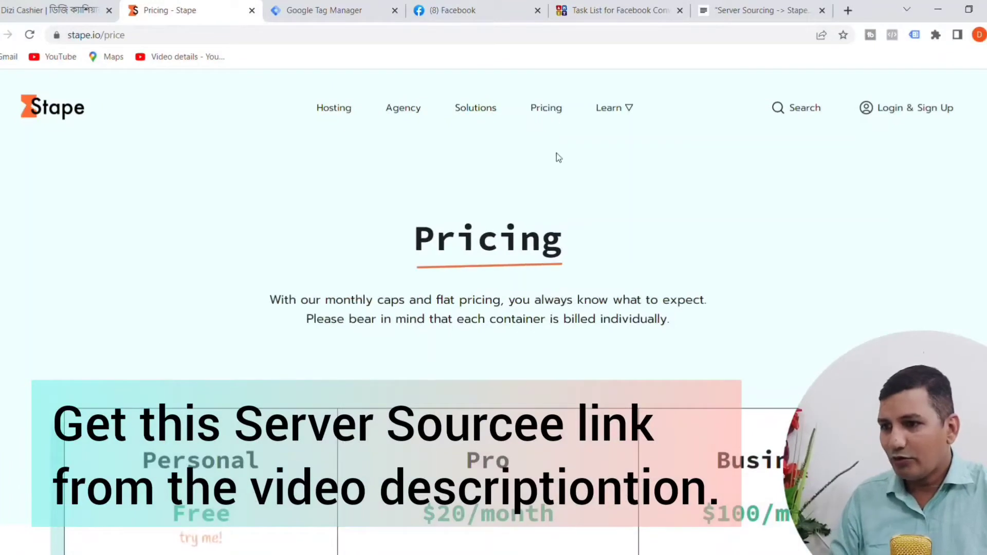
pyautogui.scroll(-5, 561, 166)
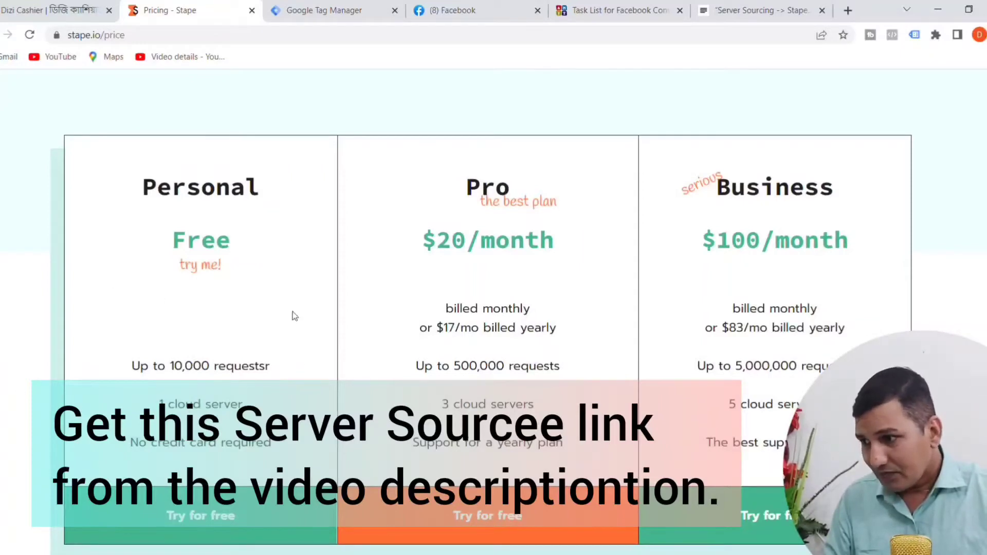
pyautogui.scroll(3, 223, 288)
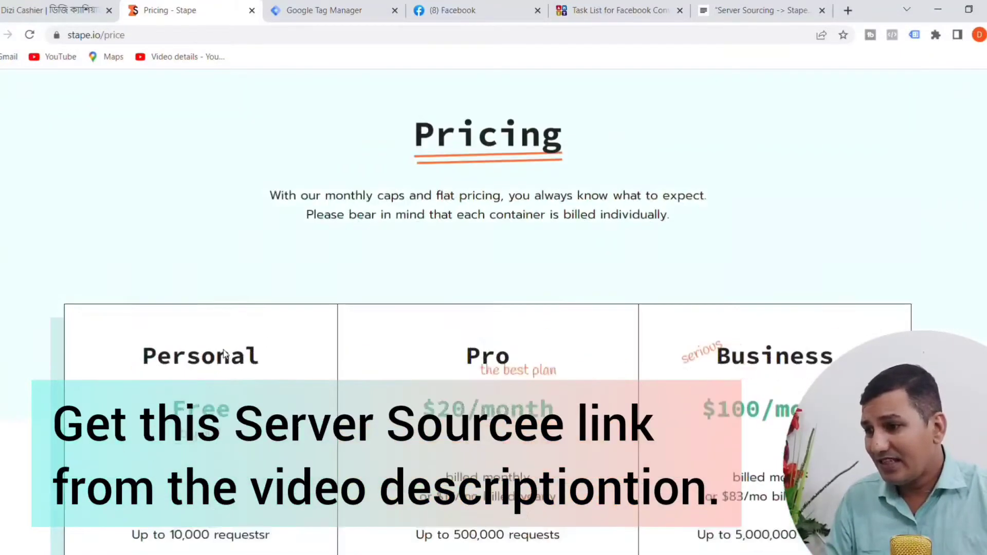
pyautogui.scroll(-4, 249, 380)
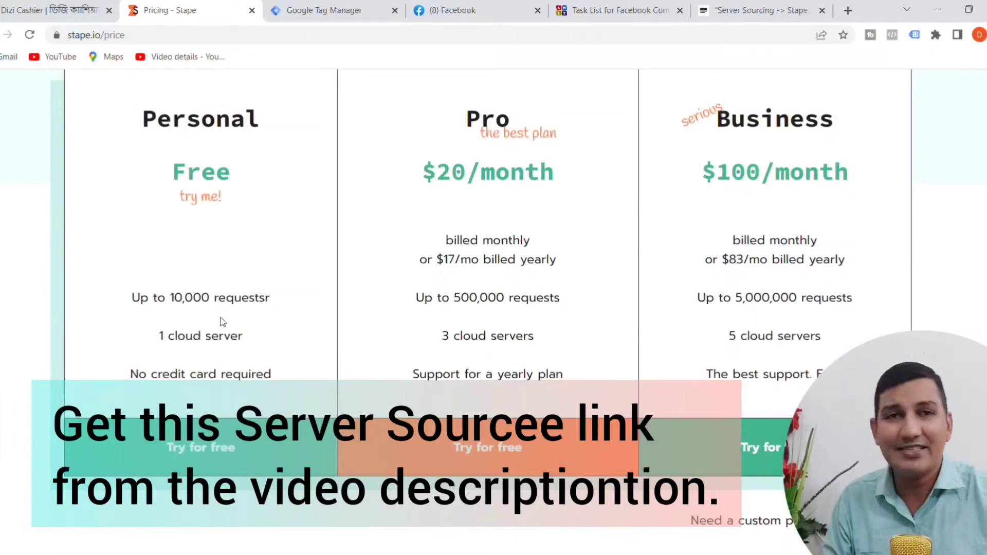
pyautogui.scroll(1, 219, 321)
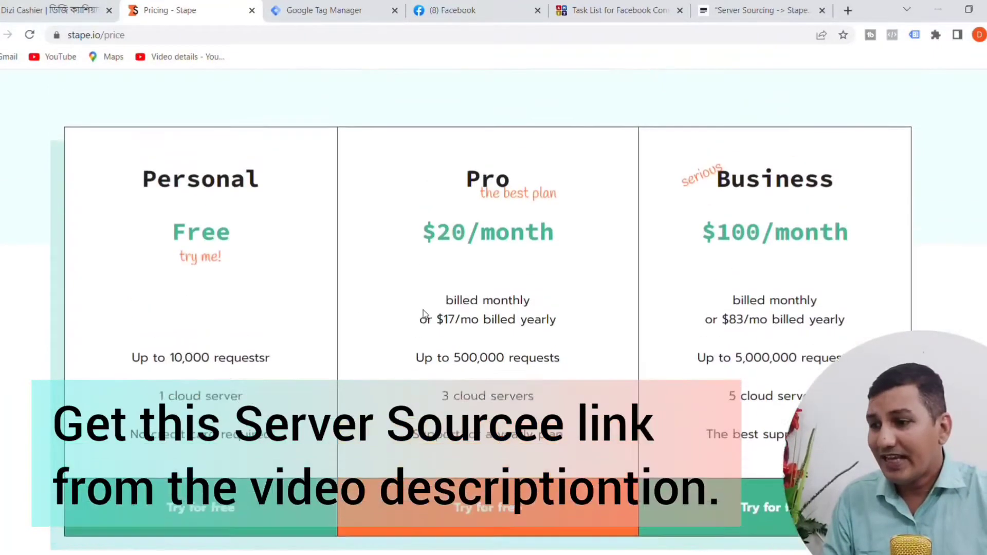
pyautogui.scroll(4, 375, 364)
pyautogui.scroll(-4, 495, 302)
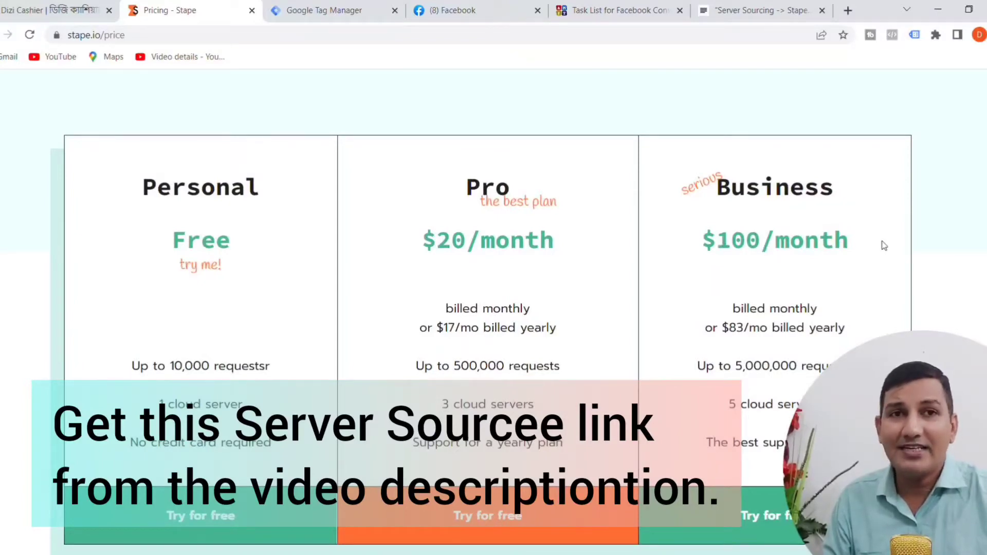
# Step: Compare the prices, request limits and cloud server allowances of Stape's three plans
pyautogui.scroll(-2, 769, 252)
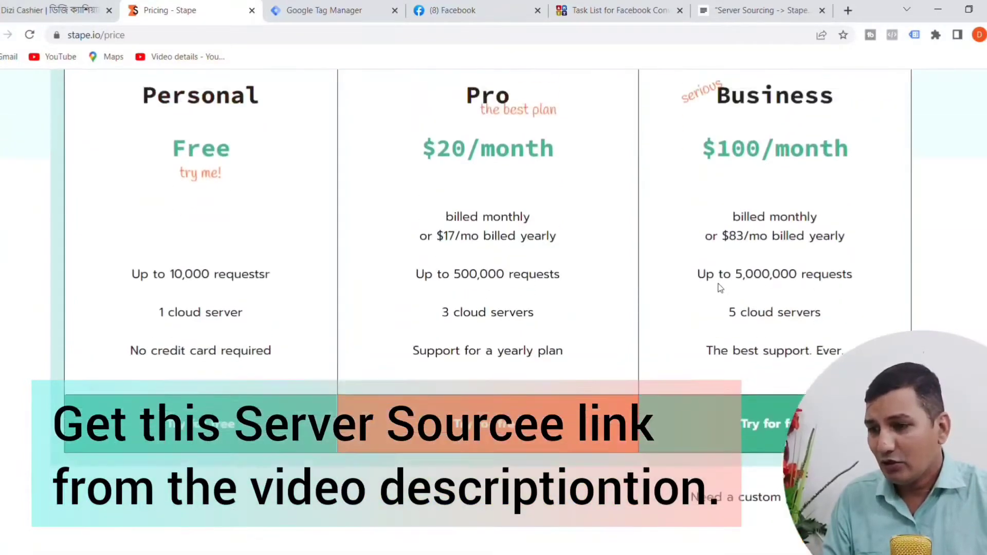
pyautogui.scroll(2, 578, 289)
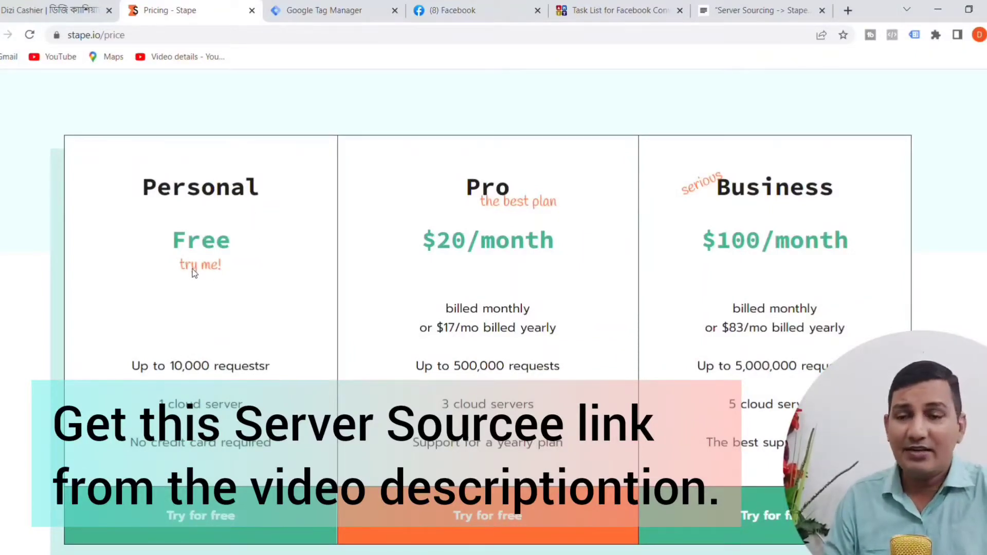
pyautogui.scroll(-1, 192, 269)
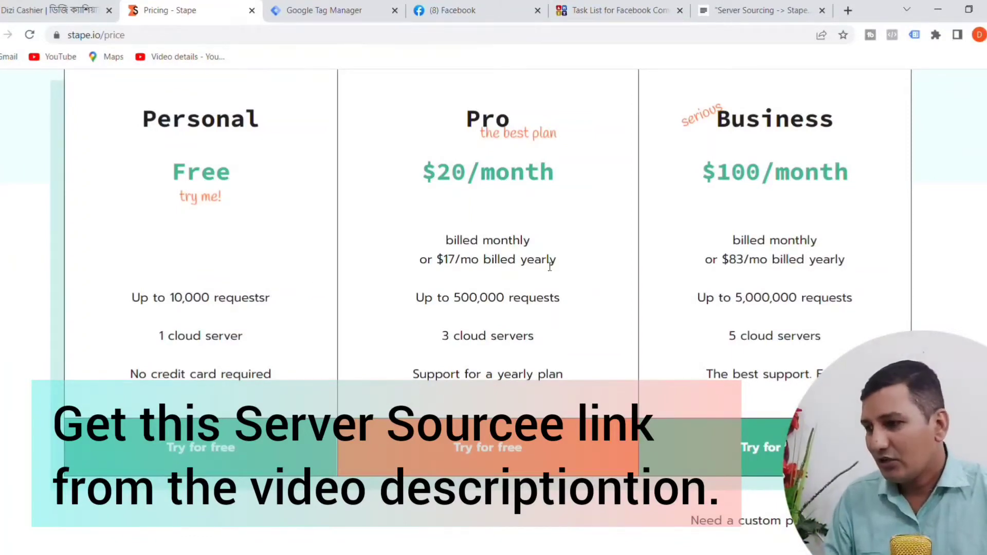
pyautogui.scroll(4, 242, 266)
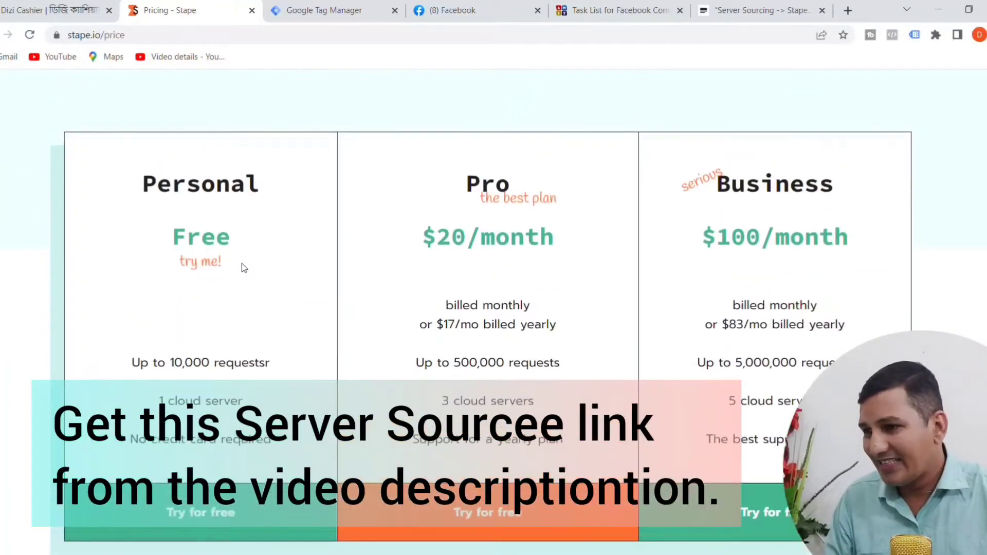
pyautogui.scroll(3, 242, 267)
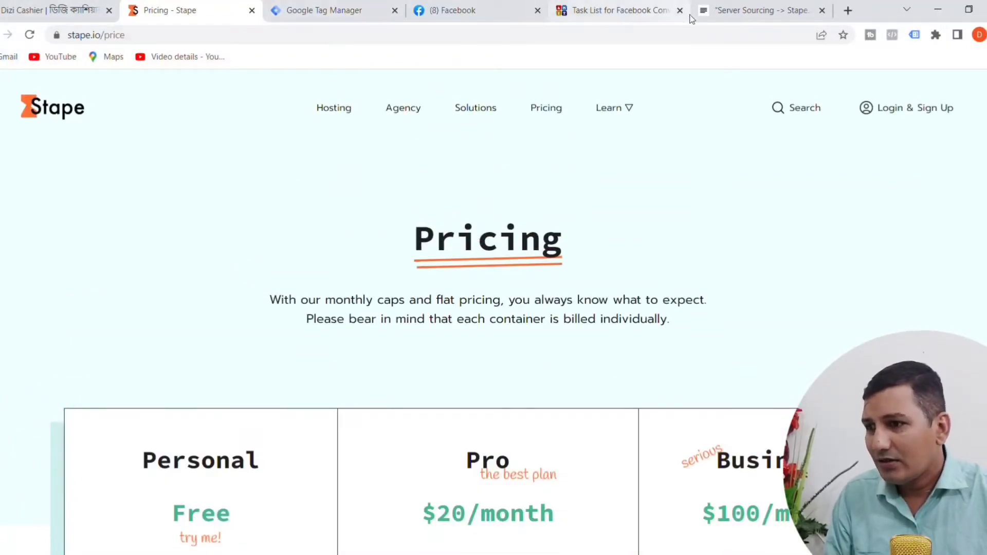
# Step: Switch to the JustNotepad list and select the "Server Sourcing -> Stape.io" line
pyautogui.click(764, 13)
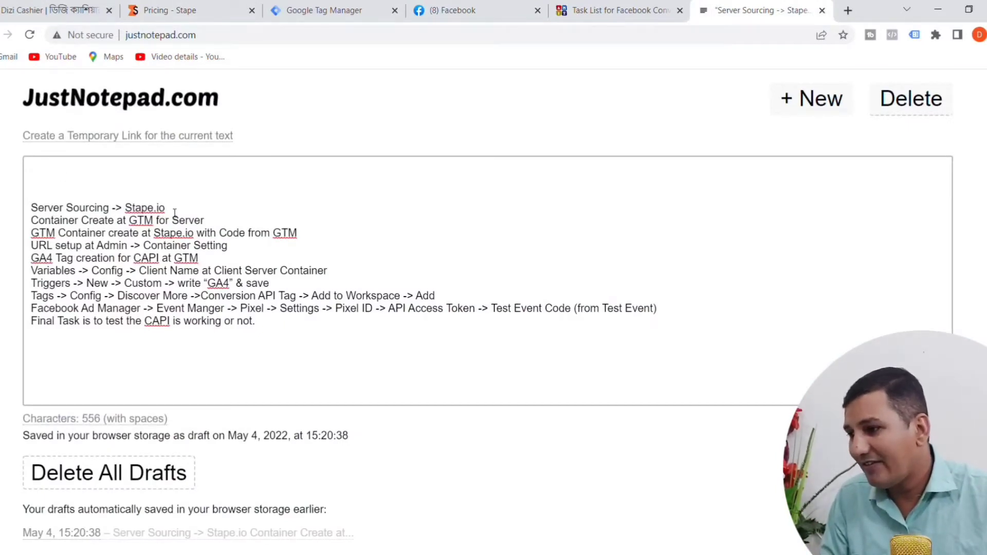
pyautogui.moveTo(174, 212); pyautogui.dragTo(36, 211)
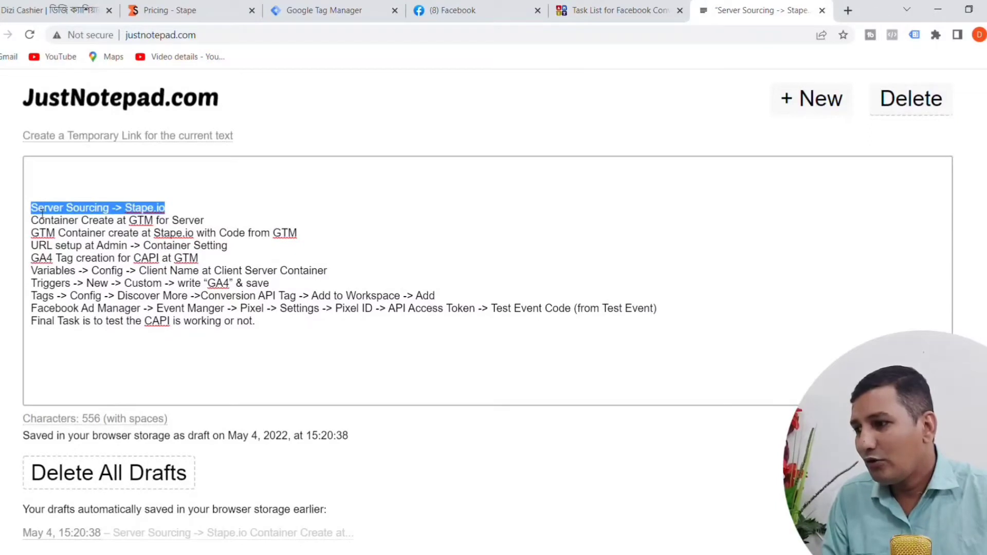
# Step: Return to Stape's home page and sign up for a free trial with the business e-mail address
pyautogui.click(188, 10)
pyautogui.scroll(-1, 430, 270)
pyautogui.scroll(1, 411, 252)
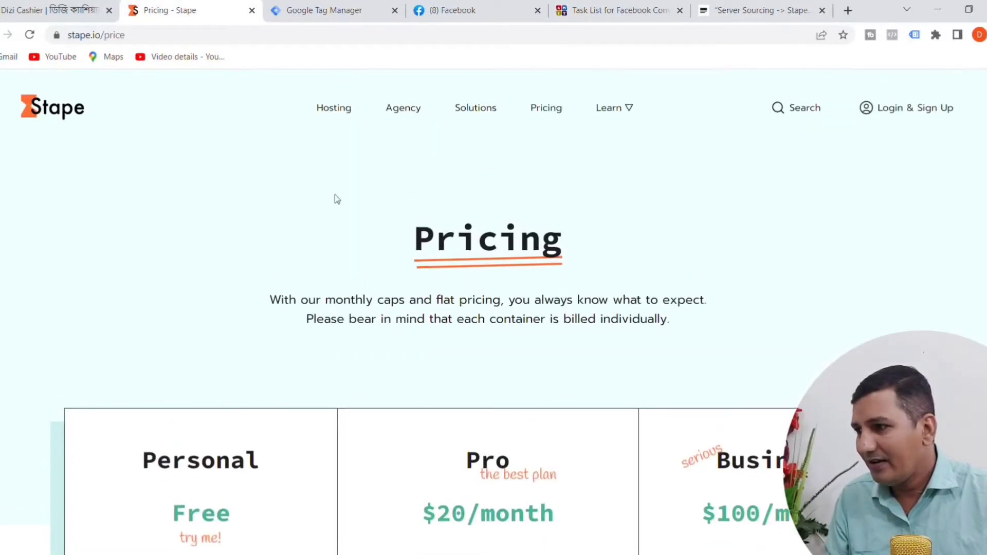
pyautogui.click(0, 34)
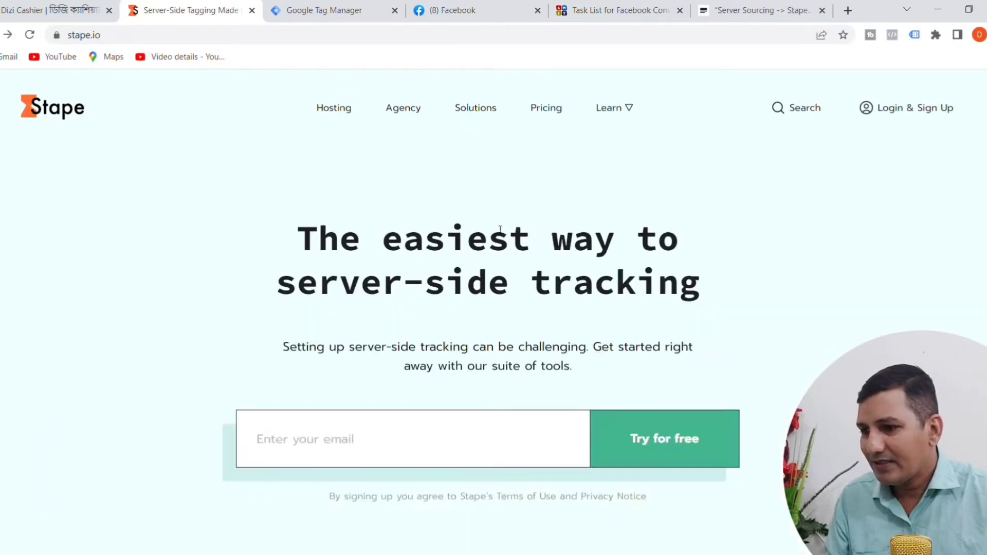
pyautogui.scroll(-1, 386, 360)
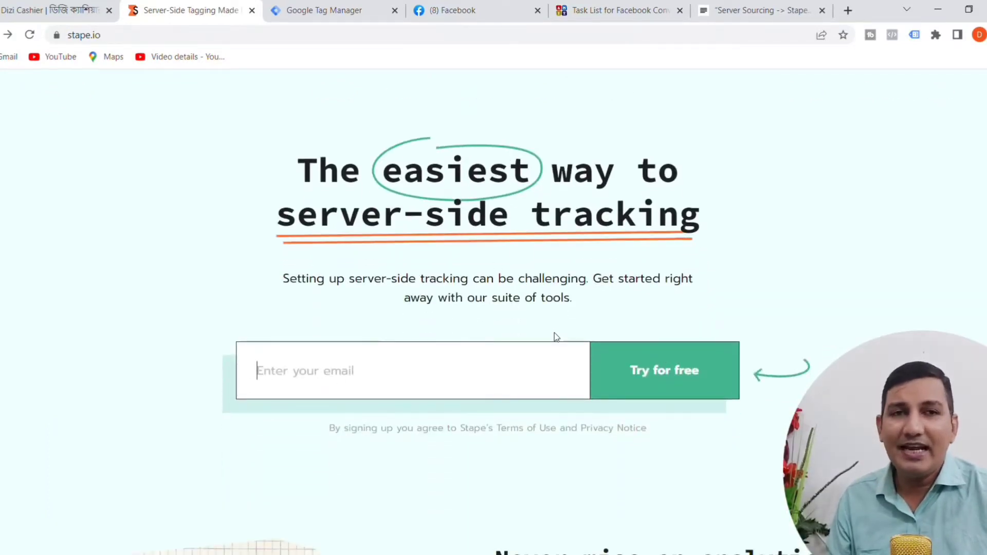
pyautogui.click(390, 424)
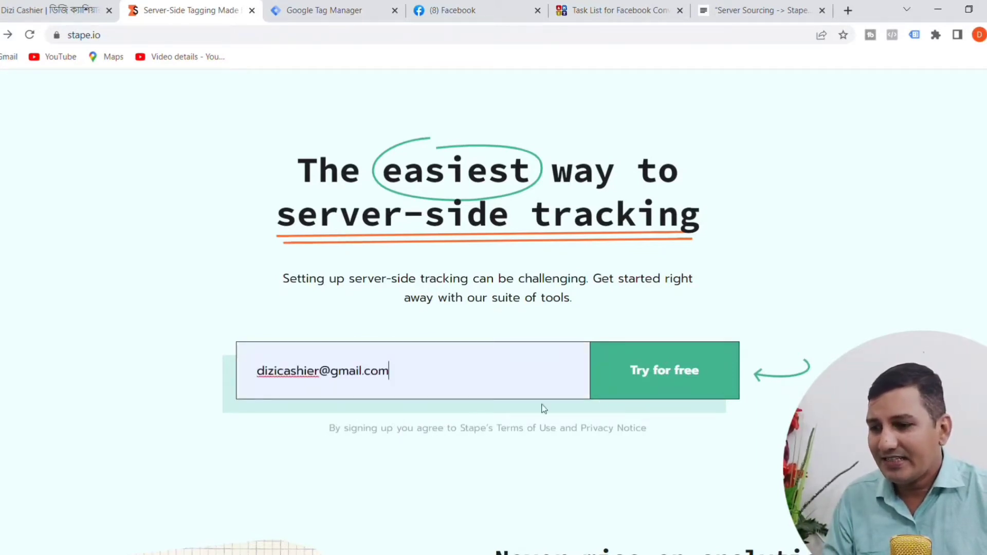
pyautogui.click(671, 381)
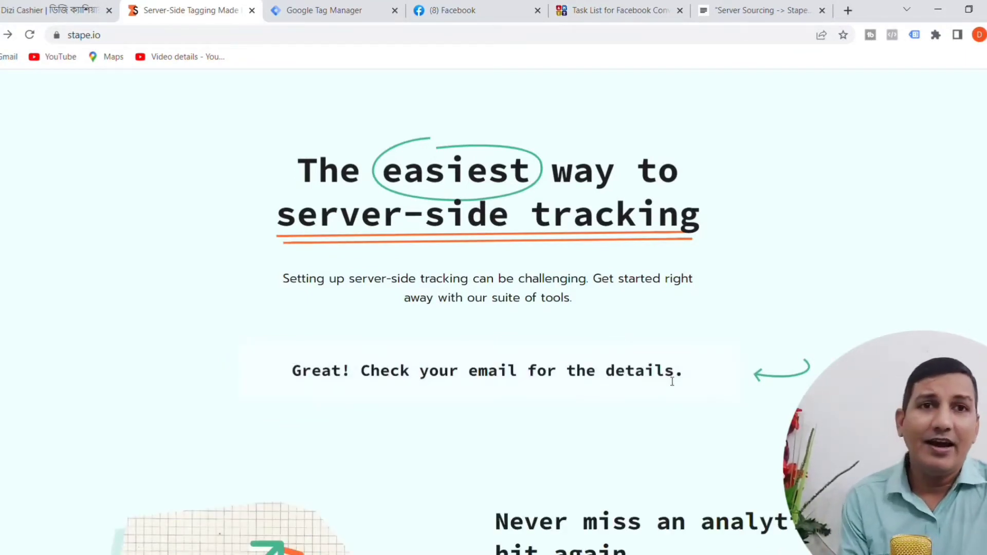
# Step: Open the Gmail inbox in a new browser tab
pyautogui.click(848, 10)
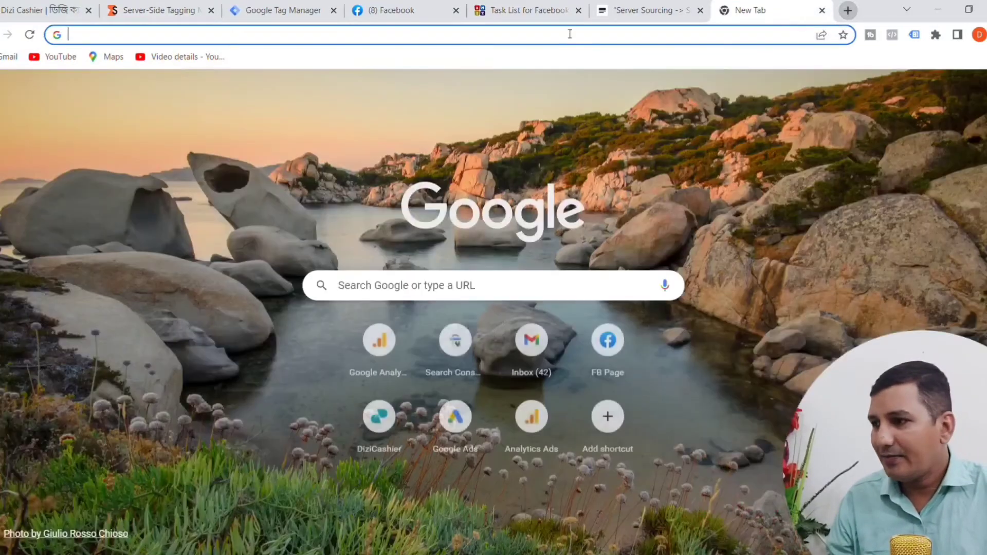
pyautogui.click(538, 354)
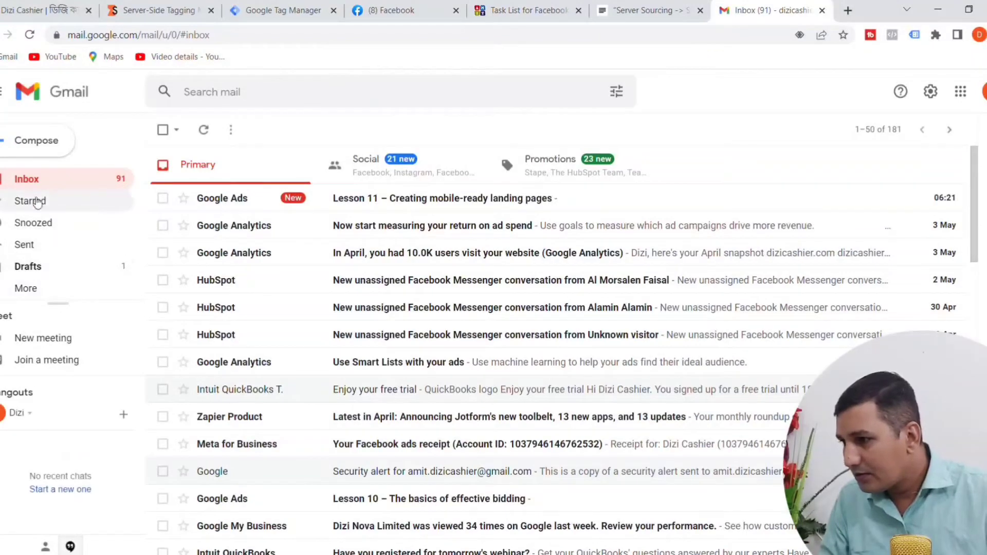
pyautogui.click(28, 288)
pyautogui.scroll(-3, 85, 257)
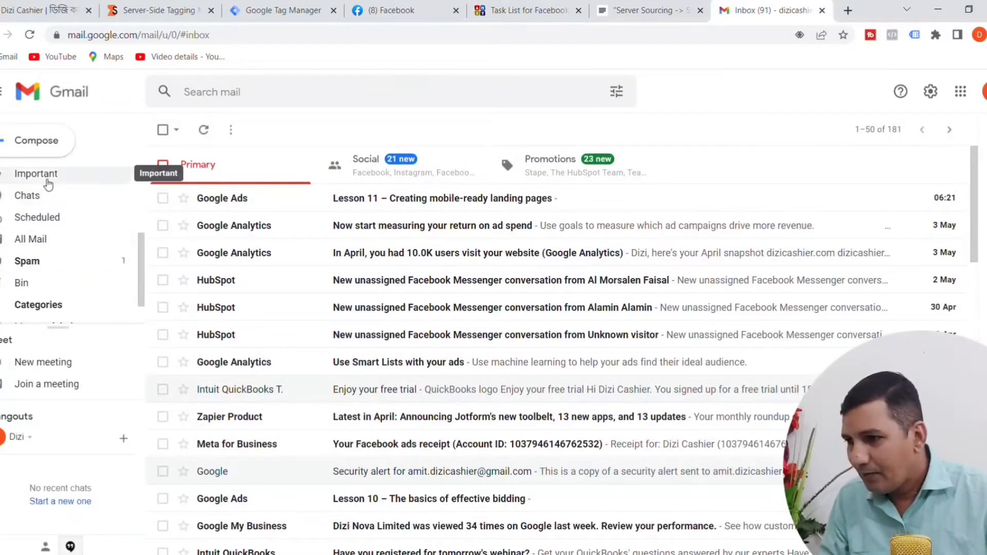
pyautogui.click(48, 184)
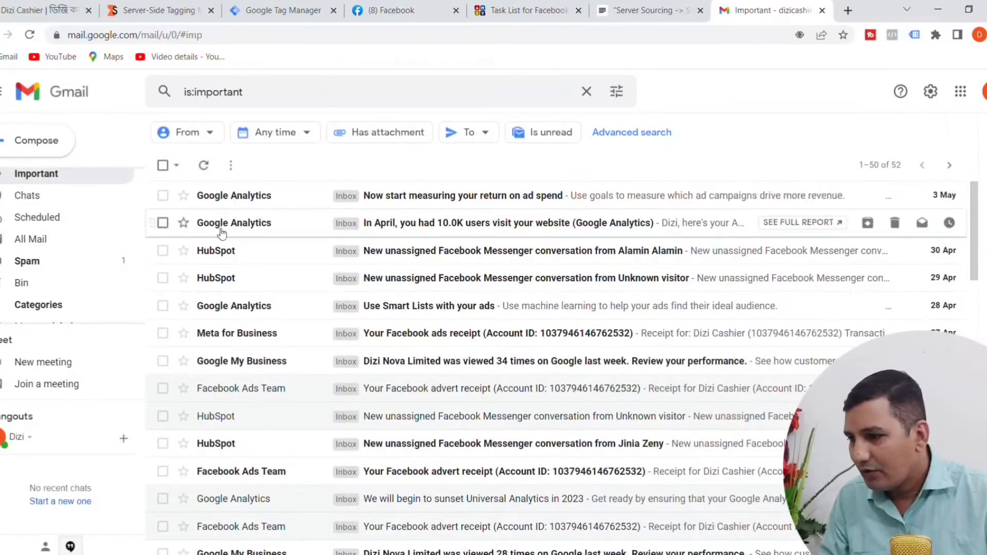
pyautogui.scroll(3, 110, 170)
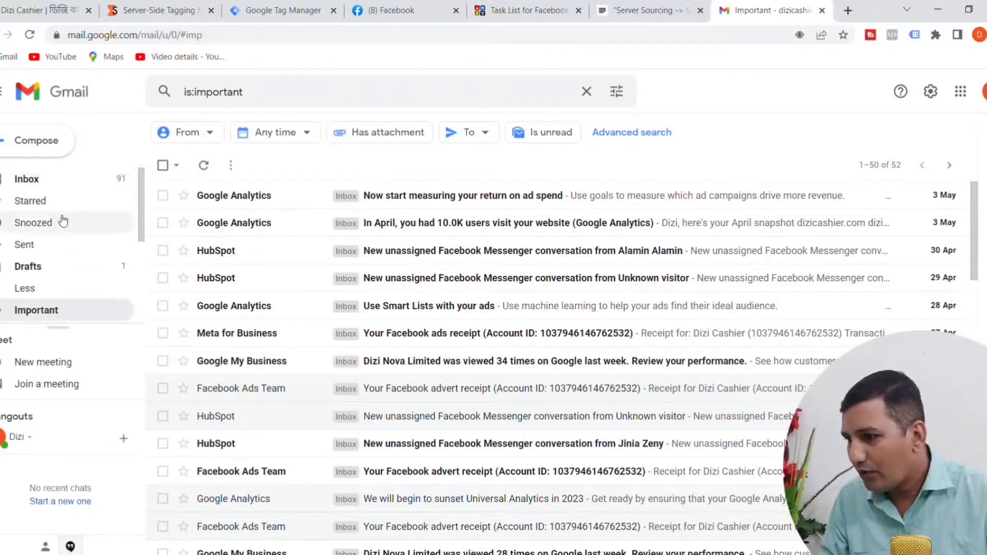
pyautogui.click(54, 180)
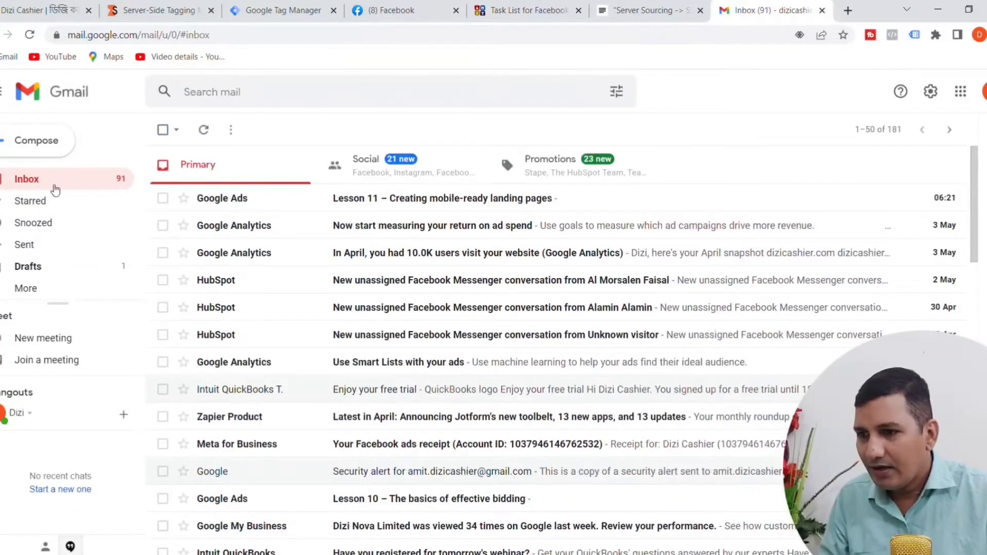
# Step: Open Stape's Welcome message among the promotions and follow its link for setting the account password
pyautogui.click(550, 179)
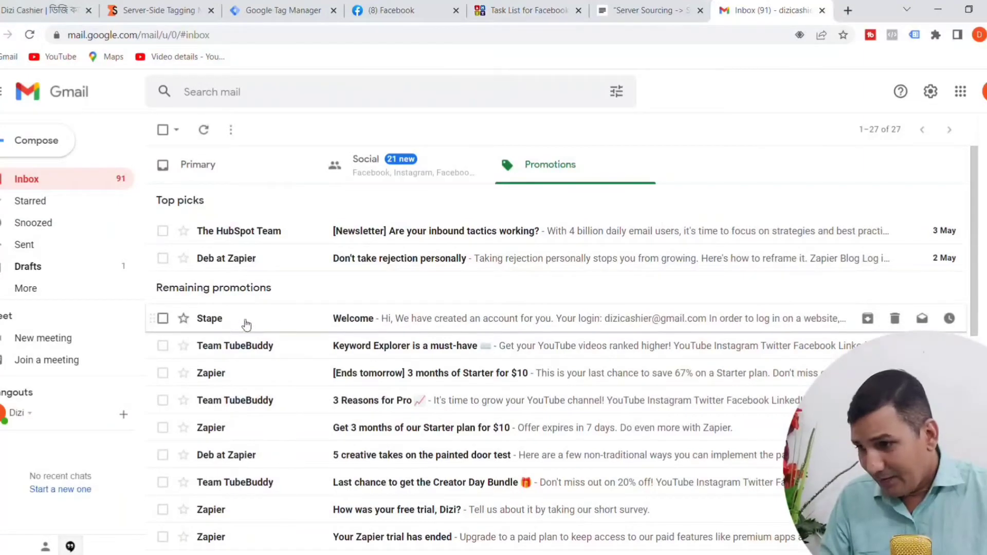
pyautogui.click(359, 325)
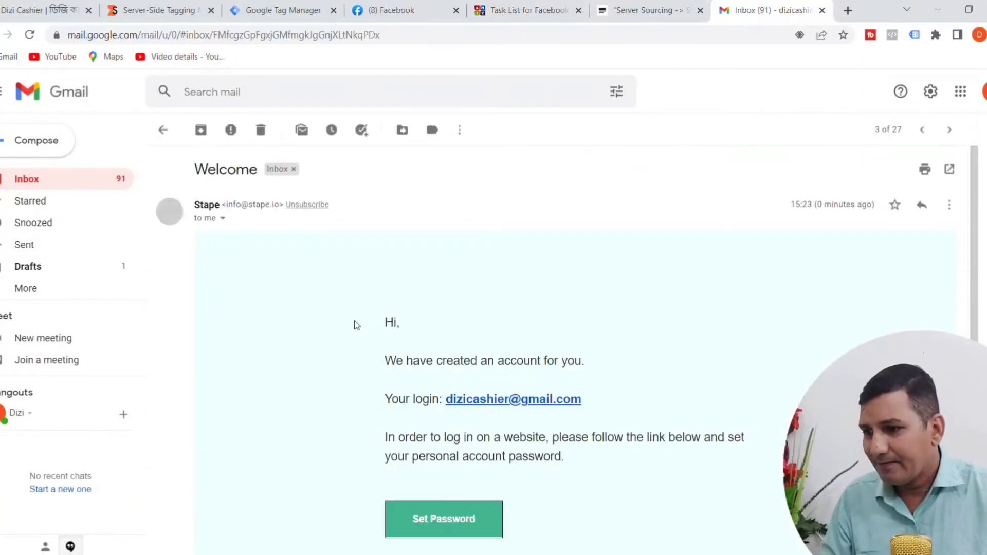
pyautogui.scroll(-1, 581, 280)
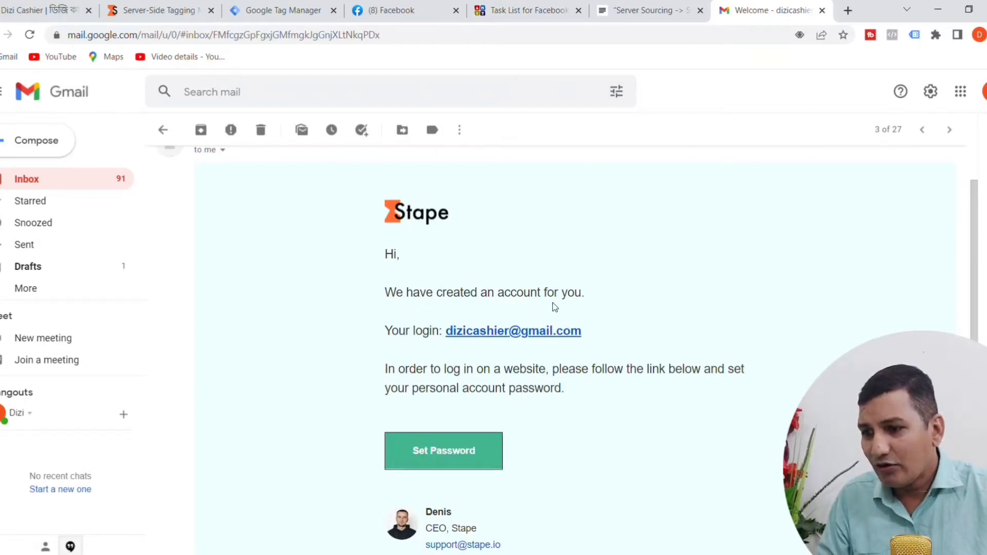
pyautogui.scroll(-2, 455, 238)
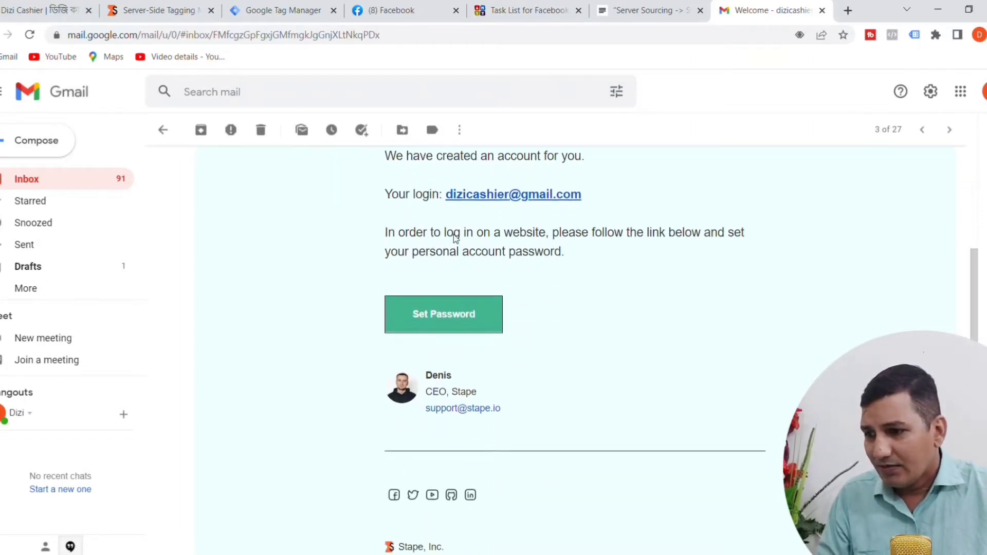
pyautogui.click(436, 323)
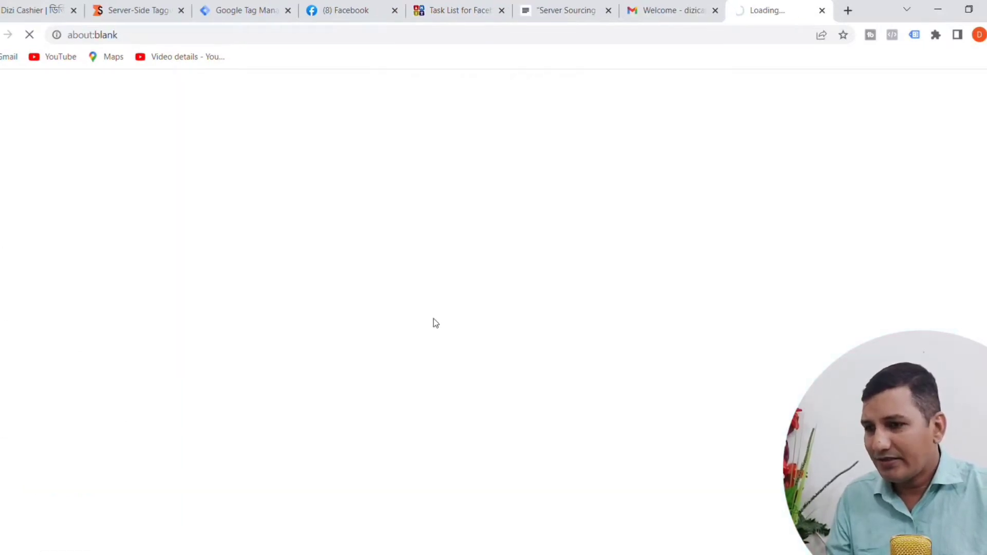
# Step: Enter and repeat the Stape account password, consent to email marketing and save the password
pyautogui.click(375, 292)
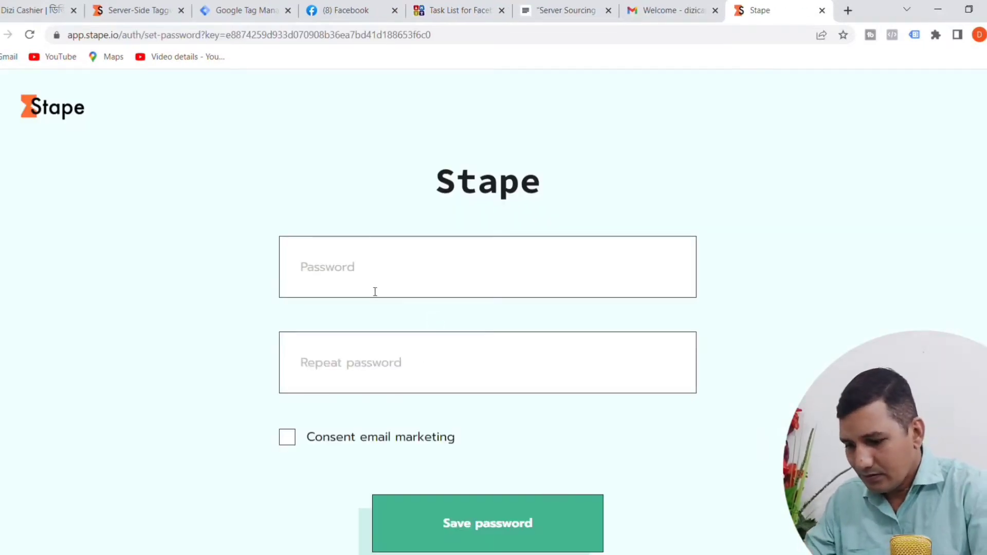
pyautogui.write('******')
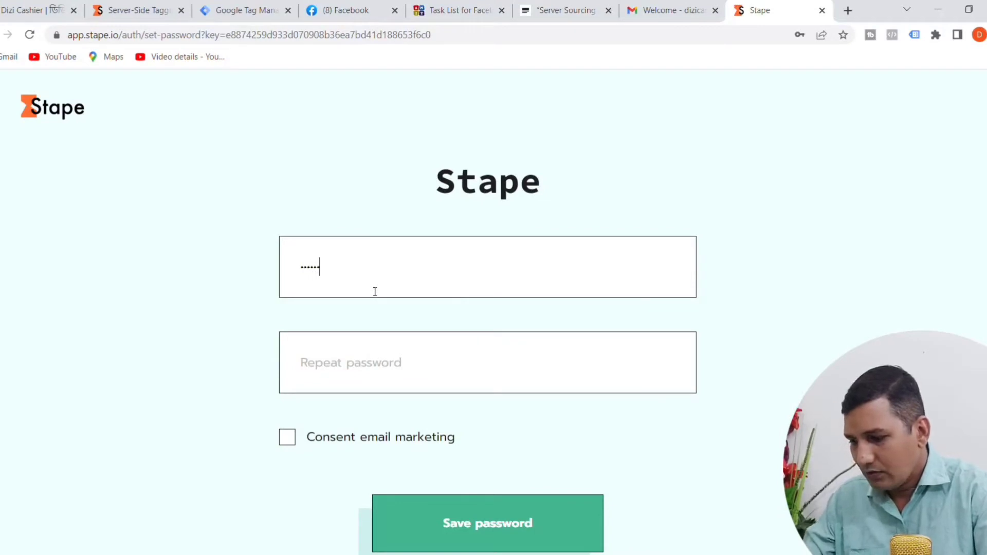
pyautogui.write('*')
pyautogui.click(374, 349)
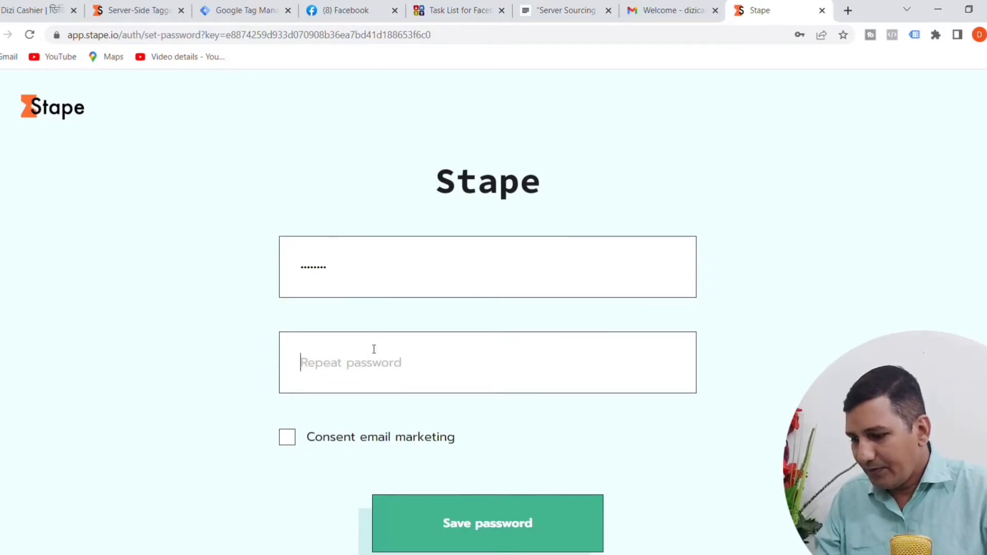
pyautogui.write('****')
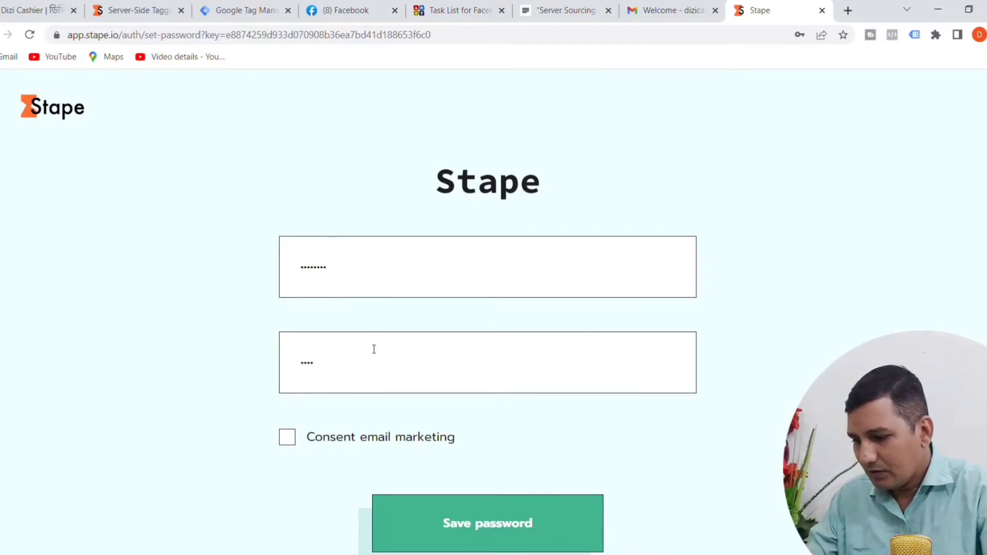
pyautogui.write('****')
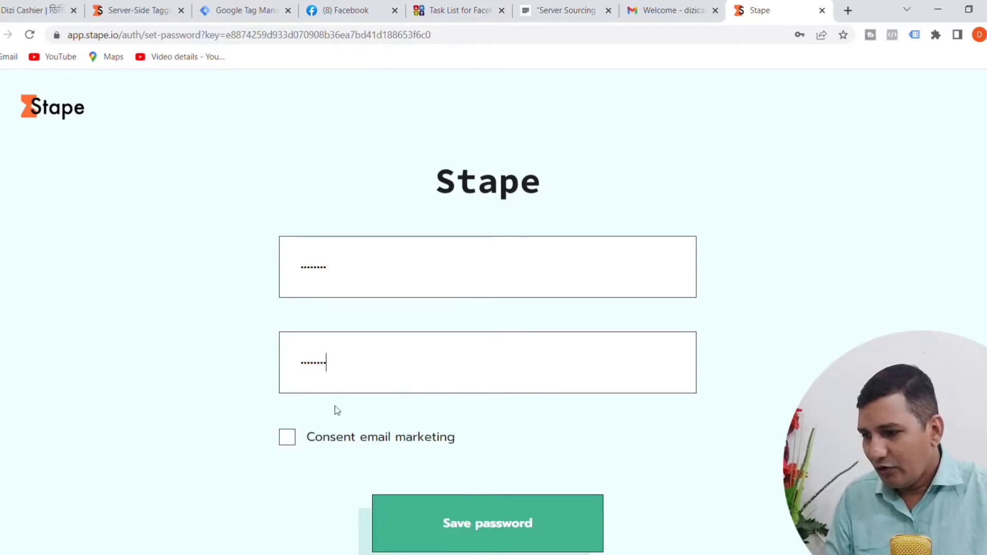
pyautogui.scroll(-1, 355, 396)
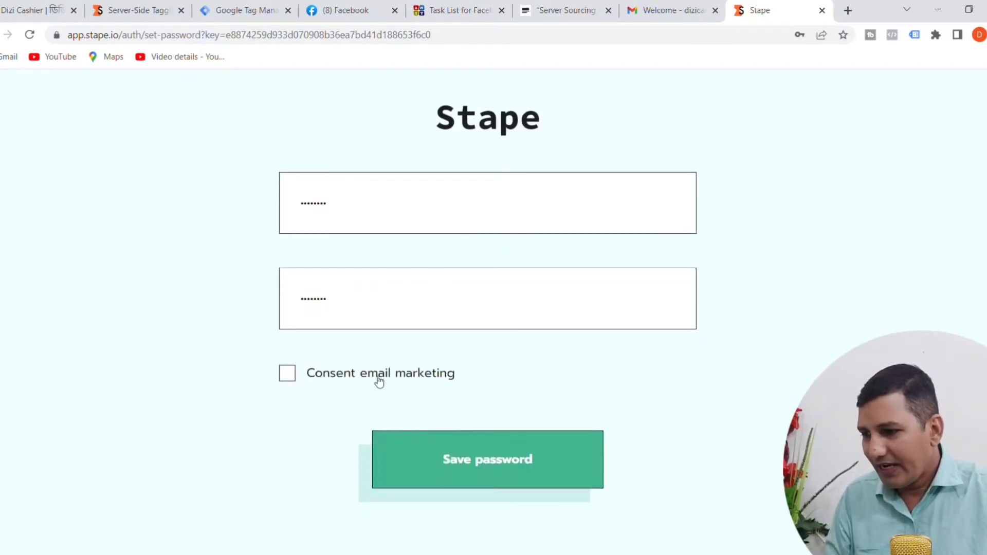
pyautogui.click(288, 379)
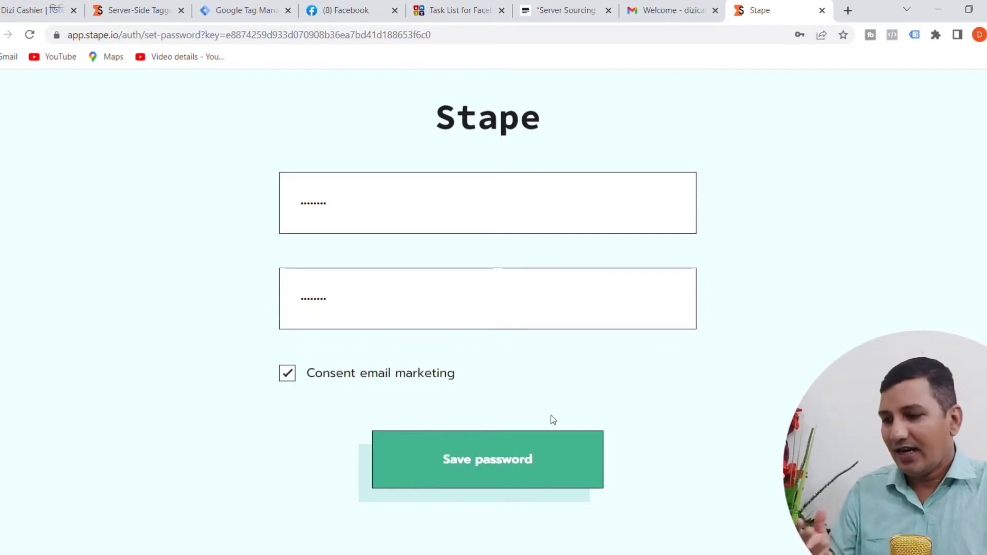
pyautogui.click(491, 470)
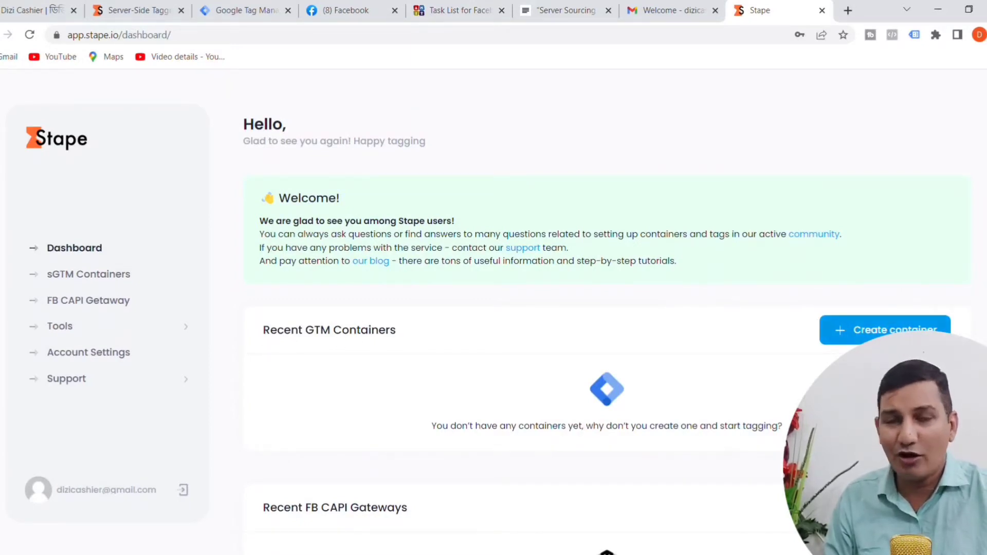
# Step: Look over the Stape dashboard and delete the "Server Sourcing -> Stape.io" line from the JustNotepad list
pyautogui.scroll(-1, 455, 447)
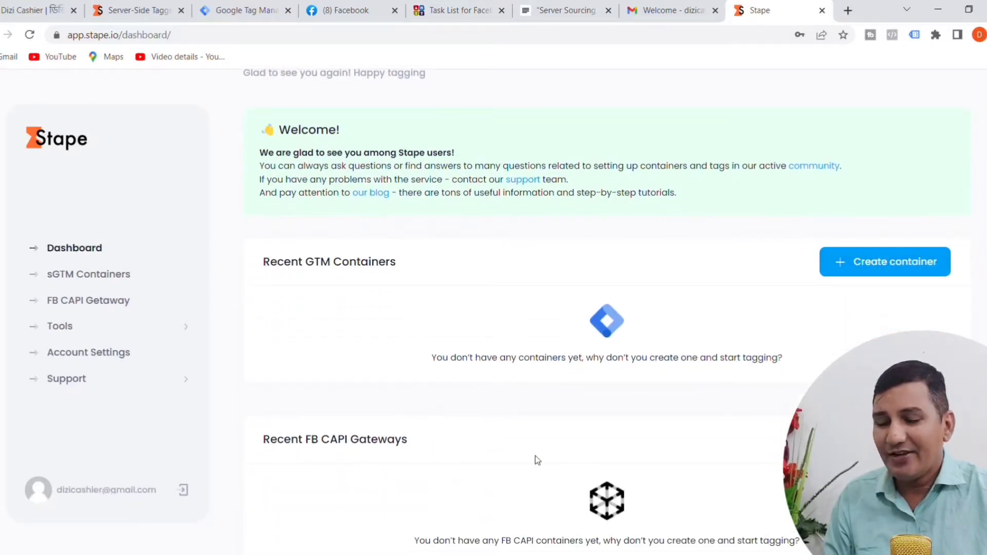
pyautogui.scroll(1, 529, 486)
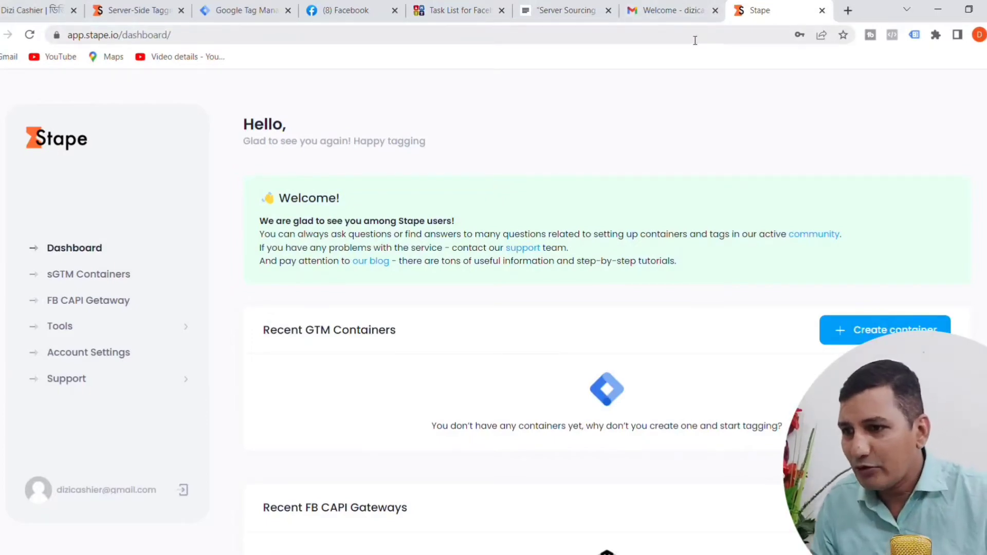
pyautogui.click(556, 11)
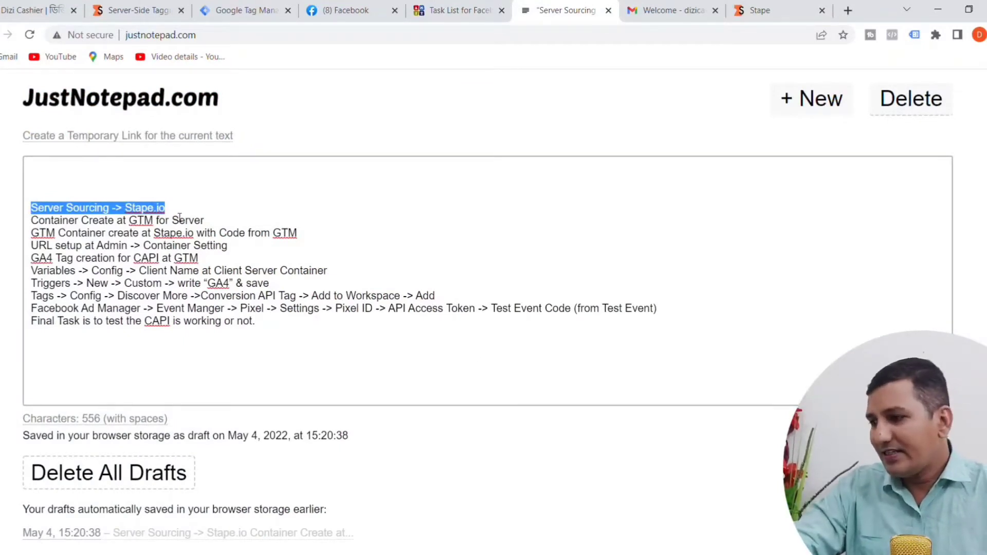
pyautogui.press('BackSpace')
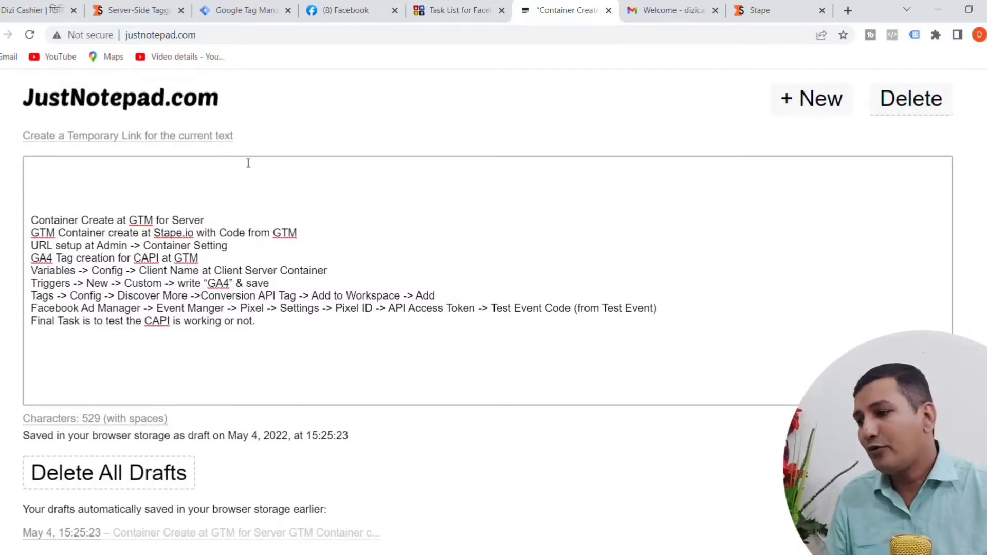
# Step: Switch to Google Tag Manager and start creating a new container in the Dizi Cashier account
pyautogui.click(237, 13)
pyautogui.scroll(1, 296, 163)
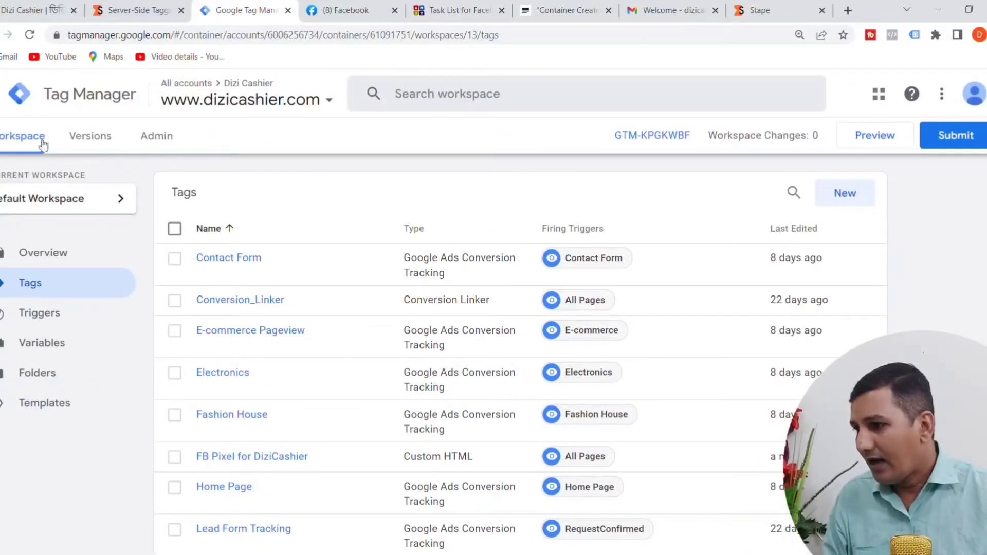
pyautogui.click(166, 146)
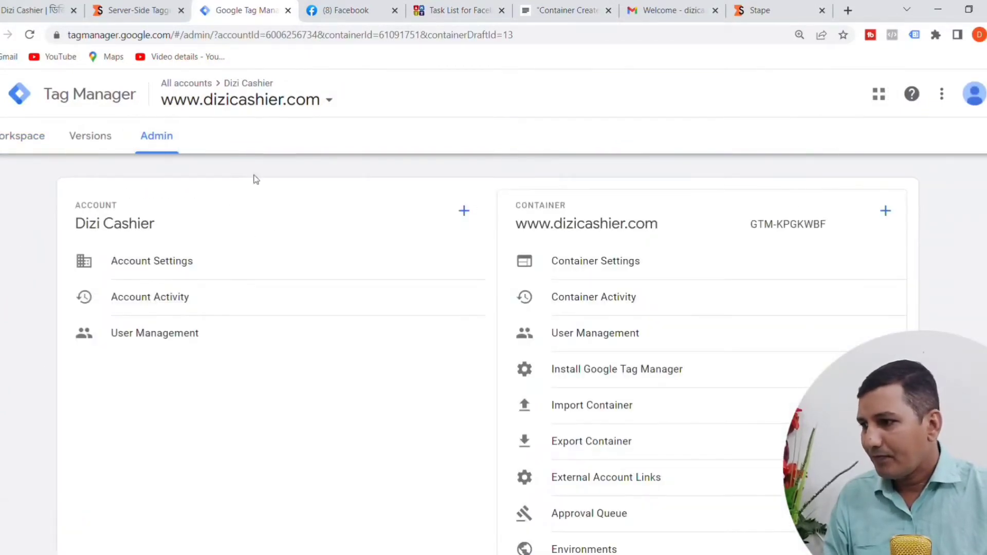
pyautogui.click(2, 143)
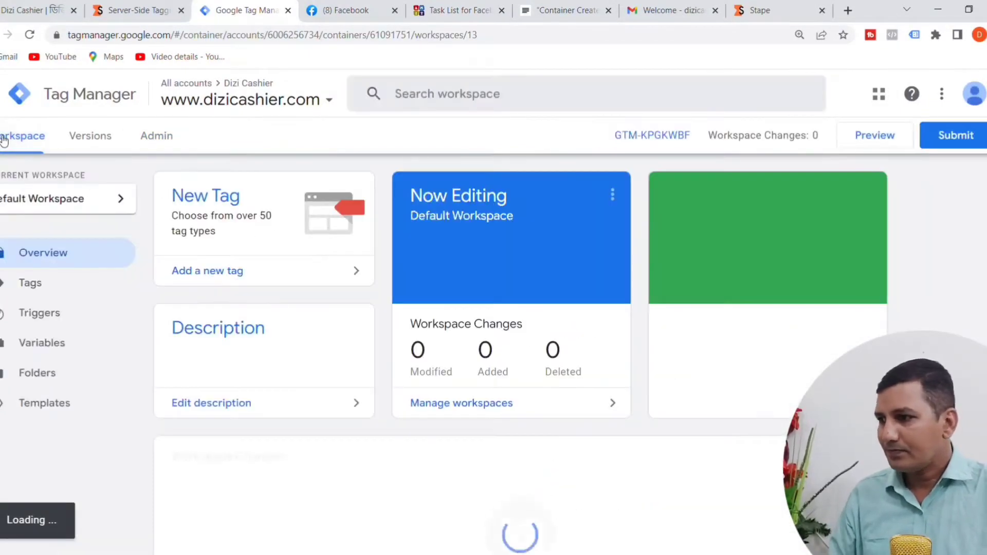
pyautogui.click(1, 94)
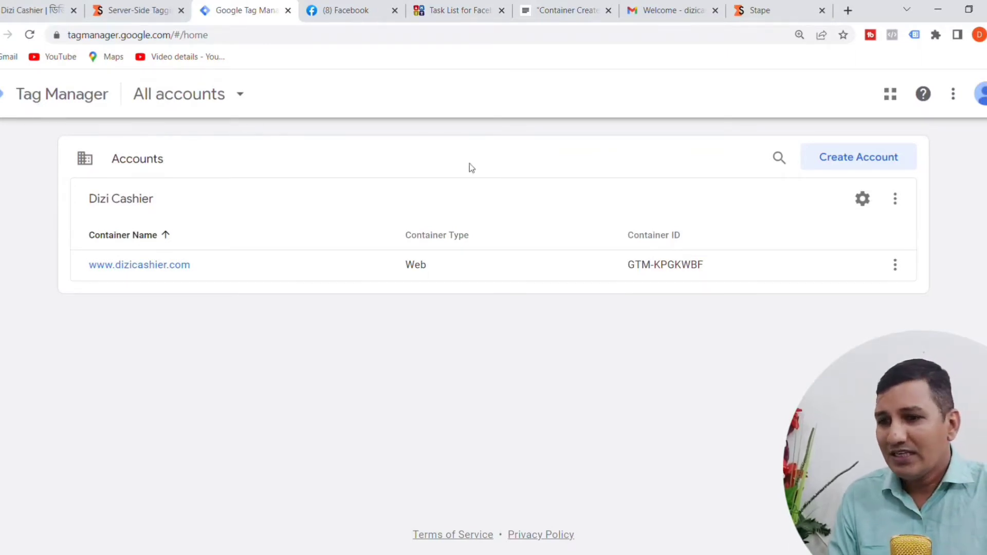
pyautogui.click(897, 203)
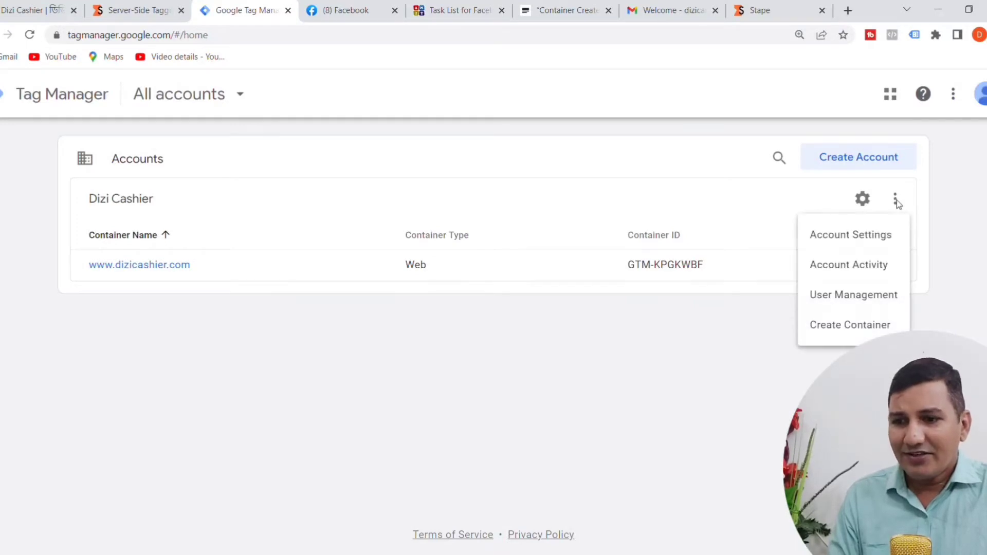
pyautogui.click(842, 336)
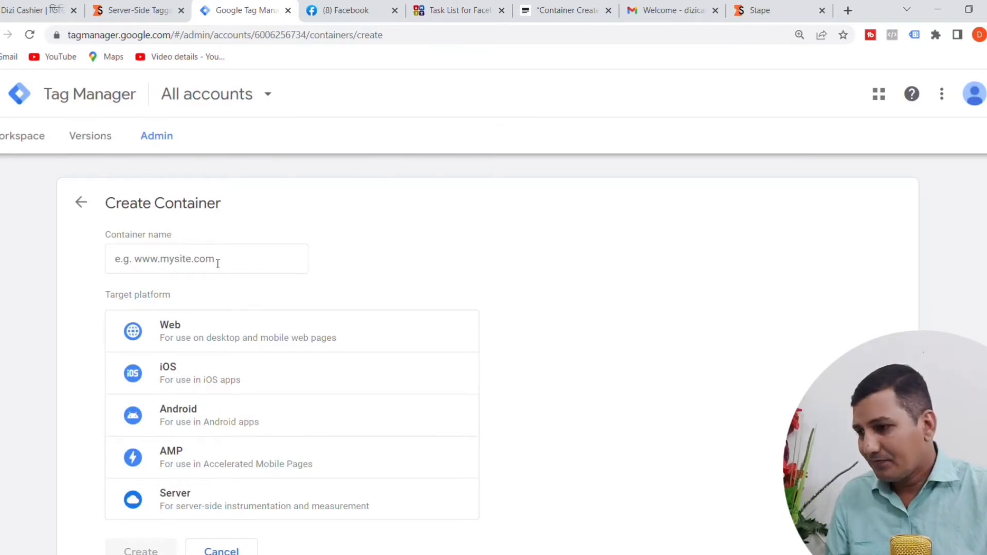
pyautogui.click(188, 262)
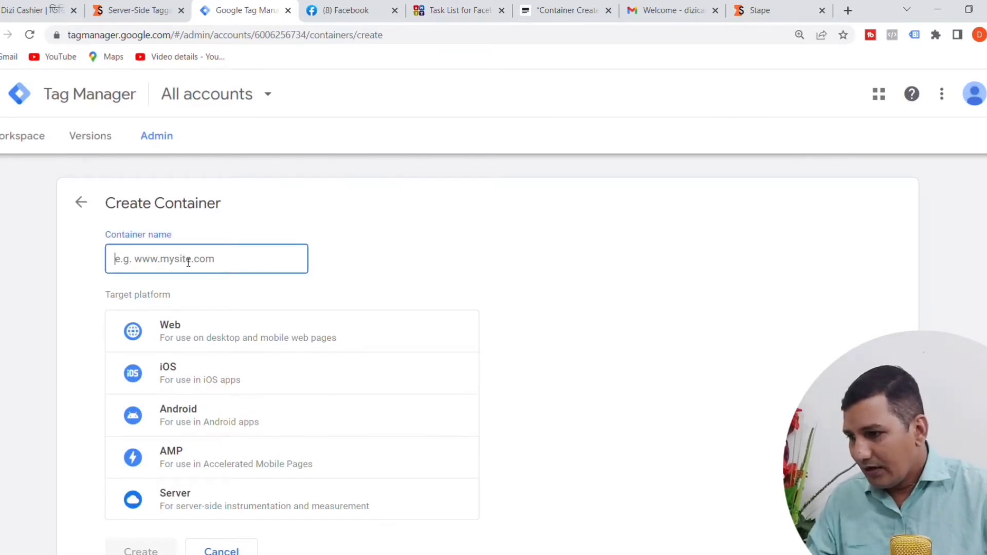
pyautogui.write('www.dizicashier.com')
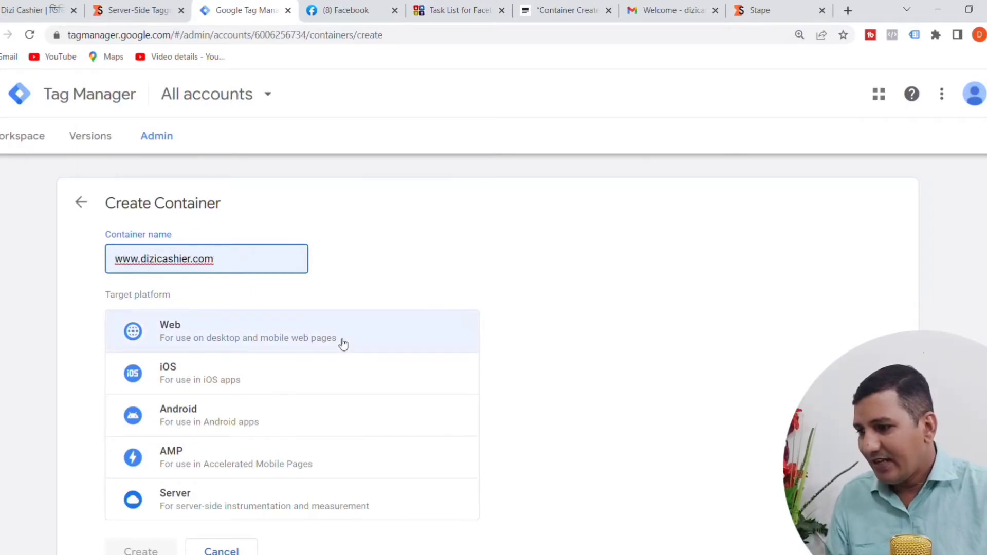
pyautogui.scroll(-2, 514, 278)
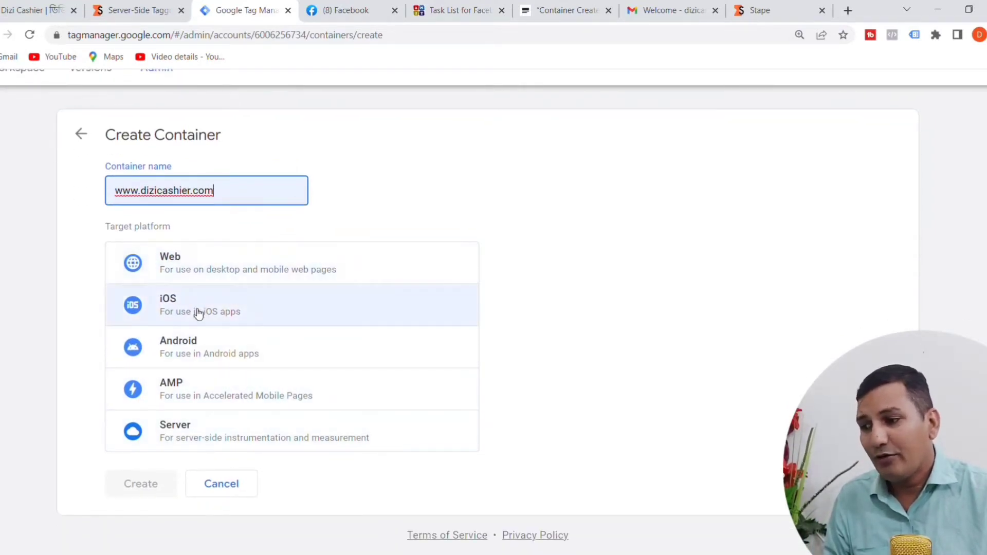
pyautogui.click(170, 443)
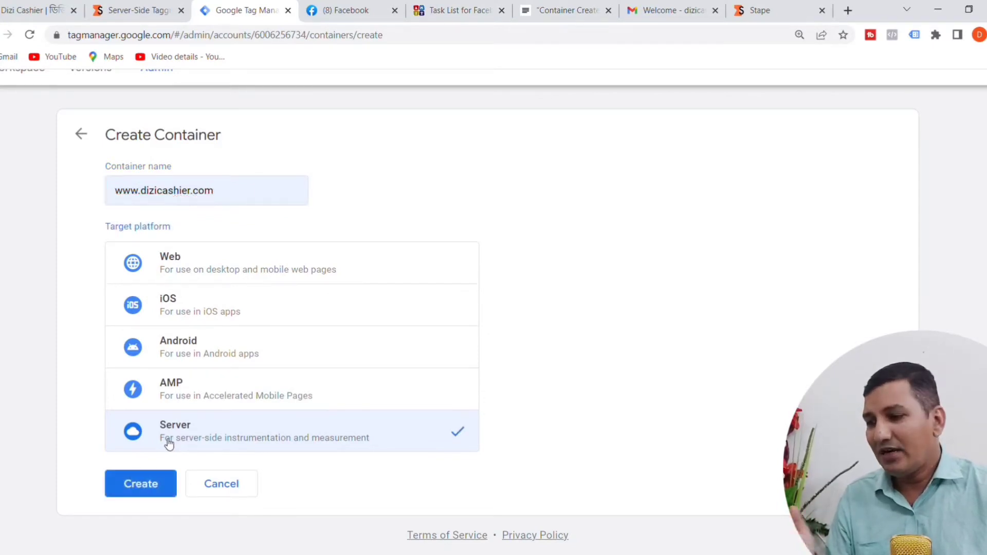
pyautogui.click(135, 483)
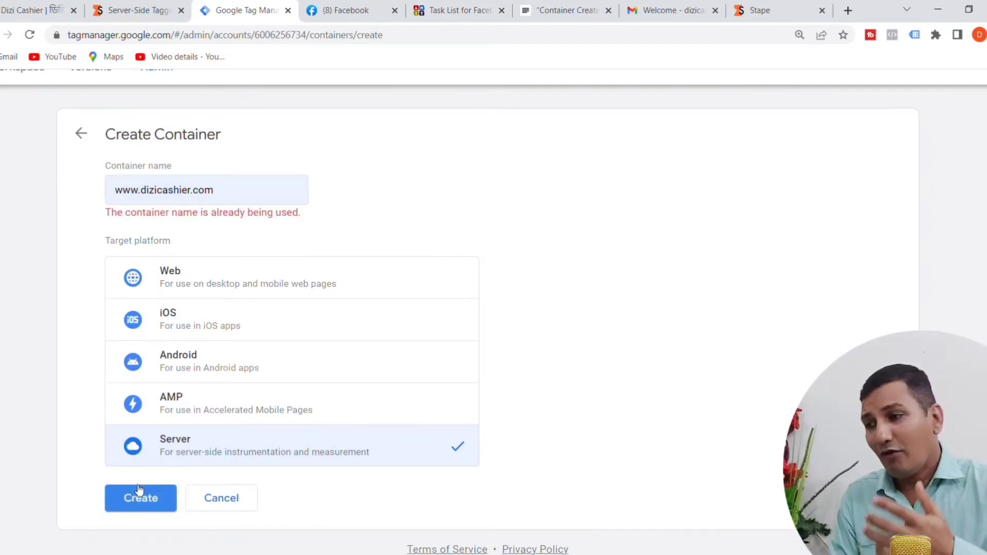
pyautogui.click(232, 194)
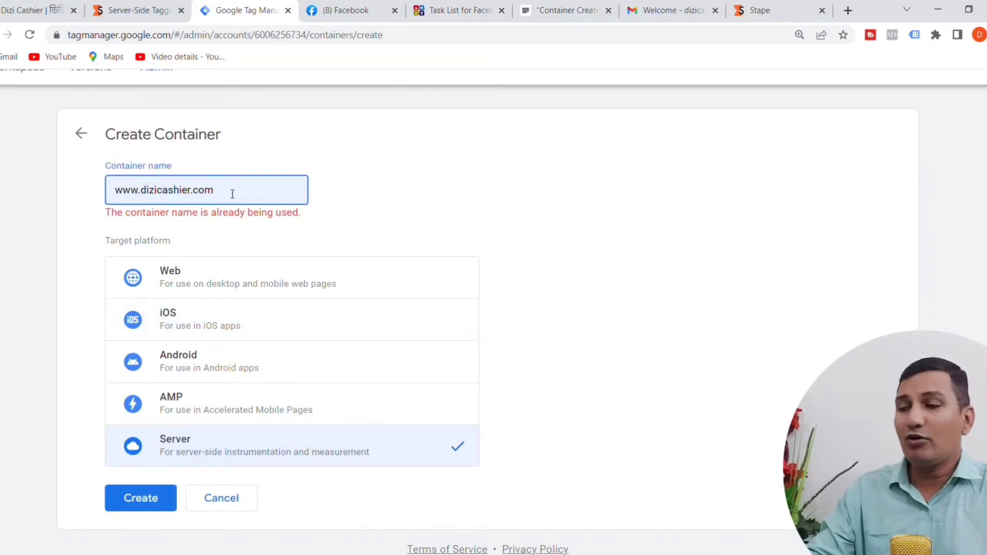
pyautogui.write('- ')
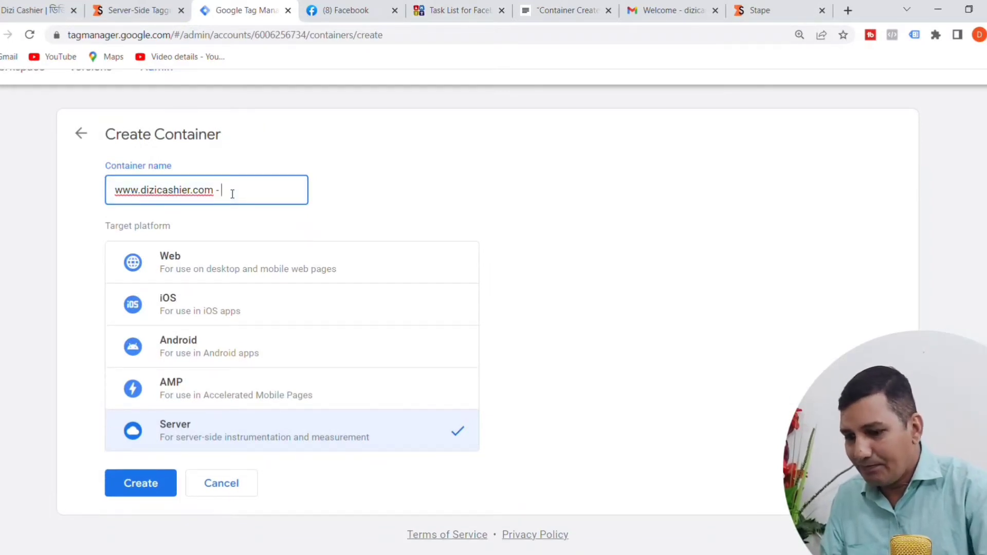
pyautogui.write('capi')
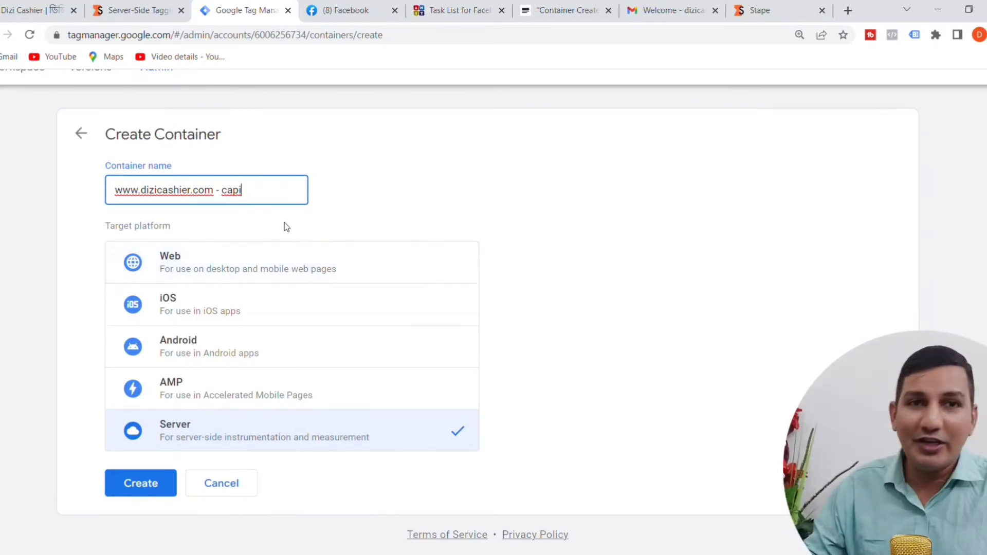
pyautogui.click(148, 487)
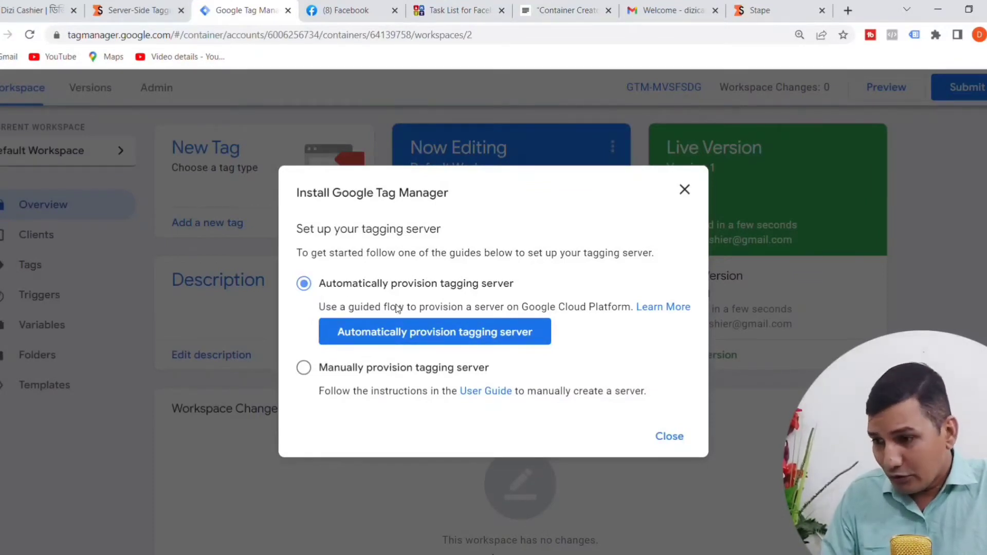
# Step: Choose manual provisioning of the tagging server and copy the container config code
pyautogui.click(305, 369)
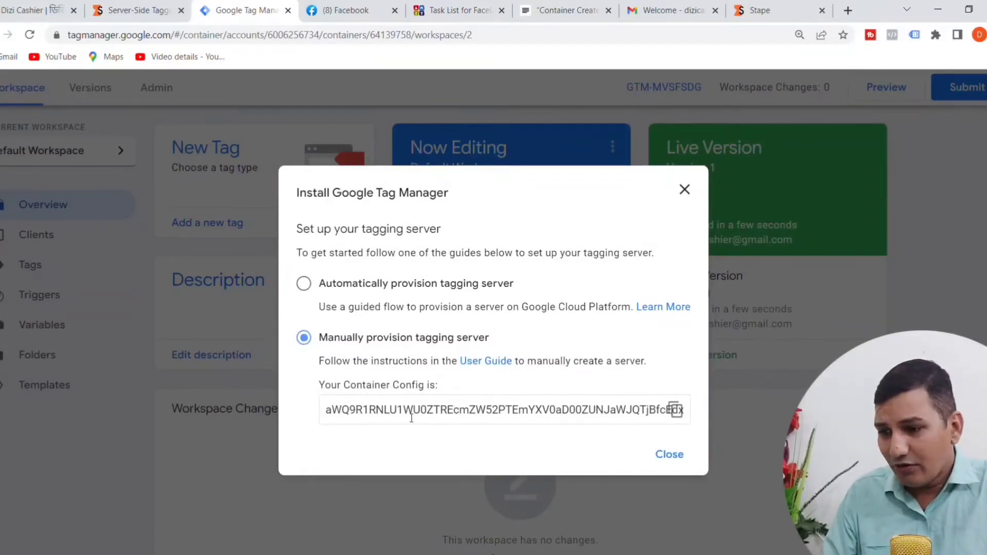
pyautogui.click(676, 410)
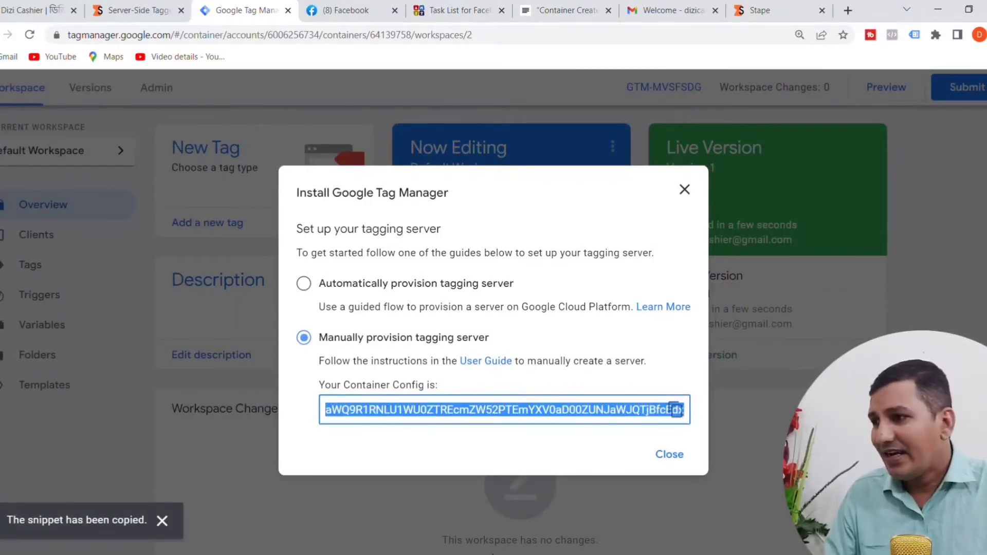
# Step: Delete the "Container Create at GTM for Server" line from the JustNotepad task list
pyautogui.click(570, 13)
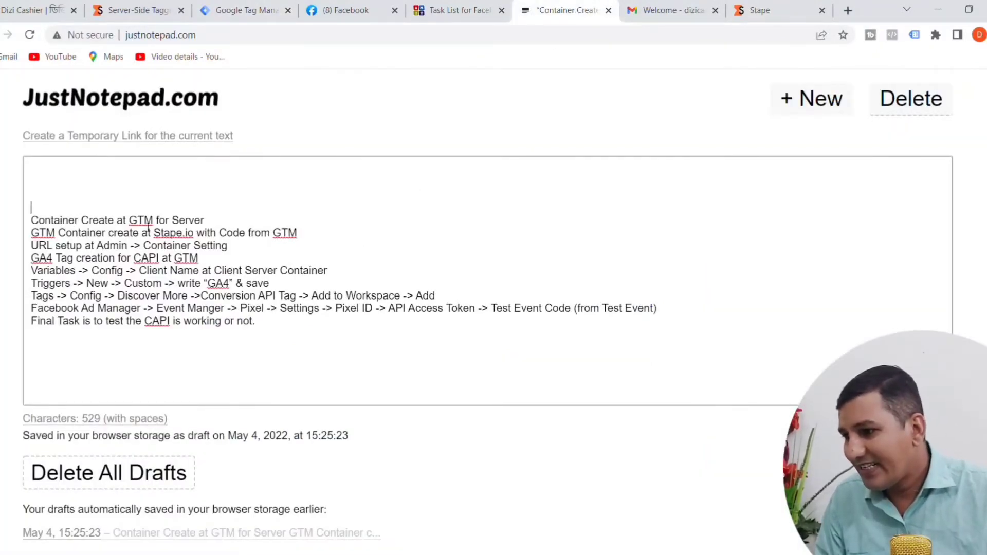
pyautogui.moveTo(220, 224); pyautogui.dragTo(31, 221)
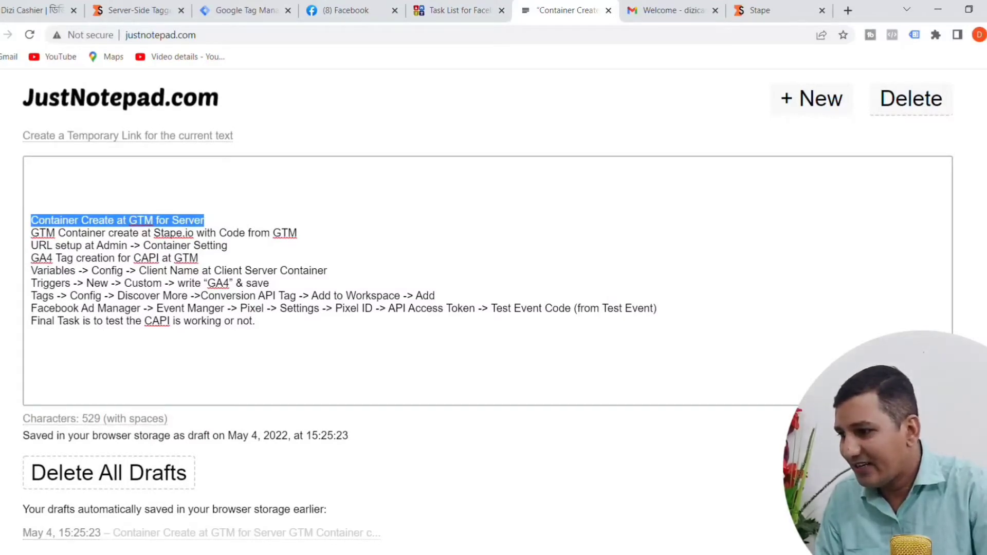
pyautogui.press('BackSpace')
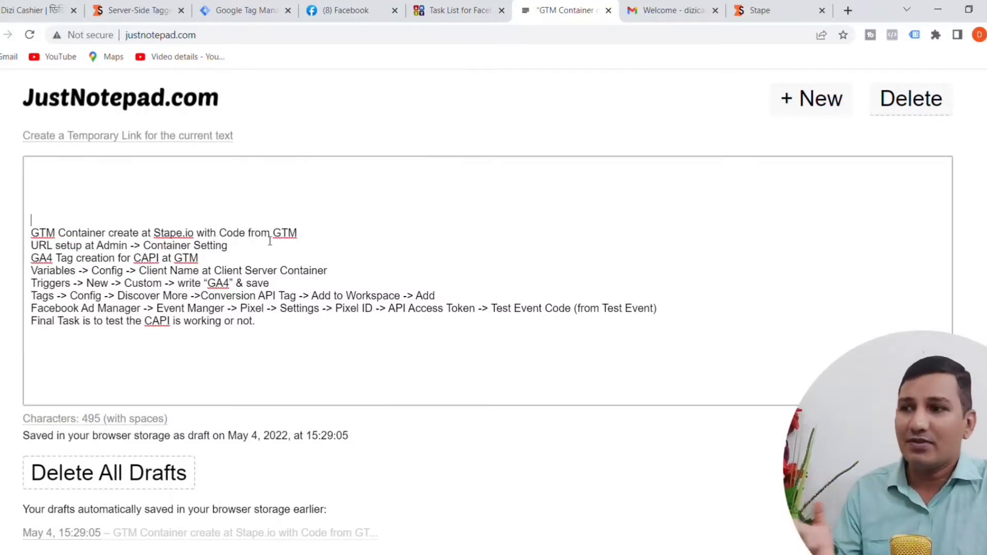
# Step: Switch to the Stape dashboard, start a new GTM container and name it "DiziCashier - CAPI"
pyautogui.click(260, 17)
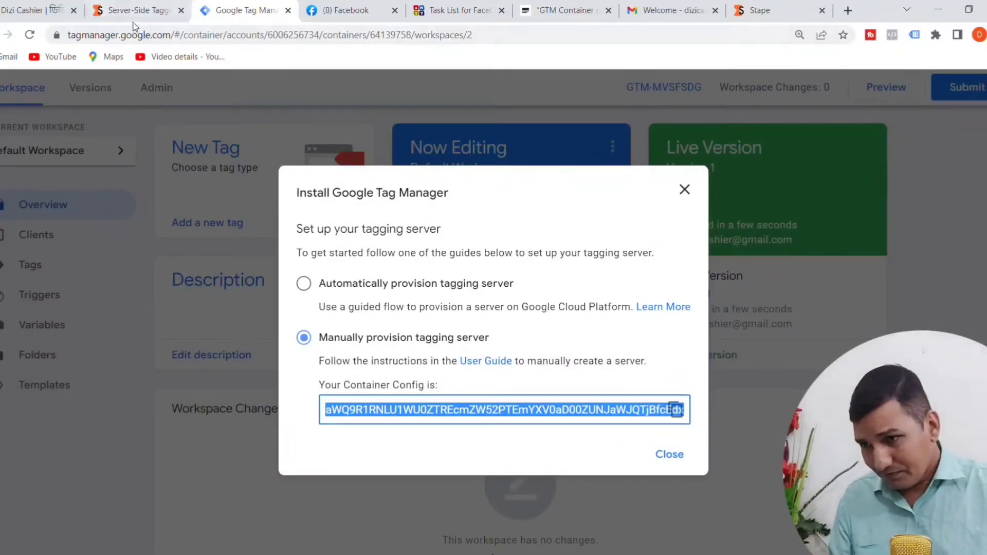
pyautogui.click(806, 10)
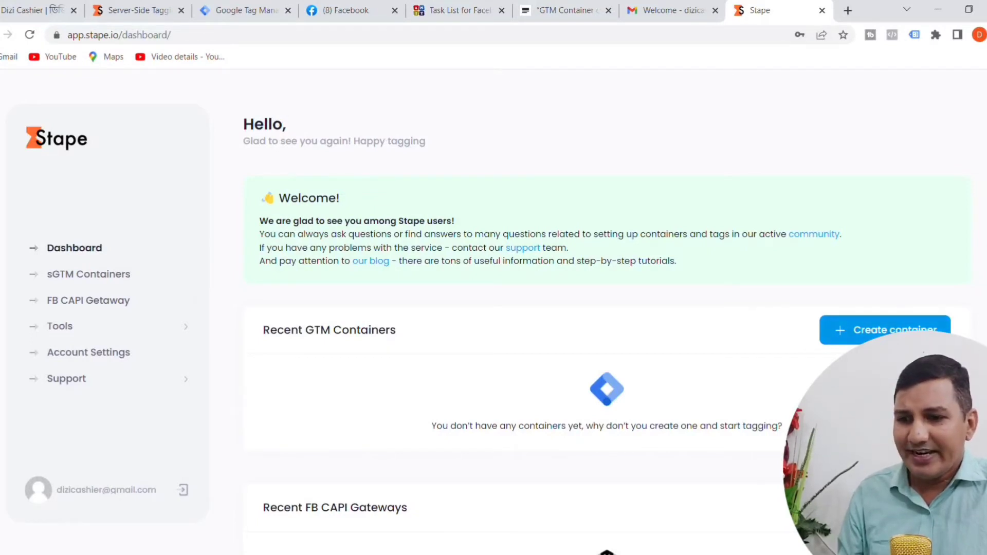
pyautogui.click(900, 334)
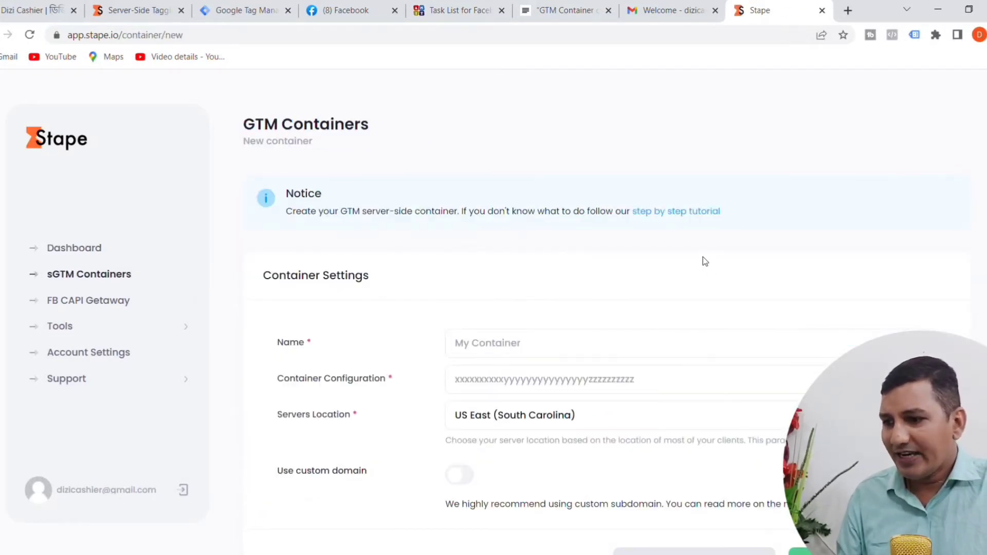
pyautogui.scroll(-1, 705, 261)
pyautogui.click(494, 310)
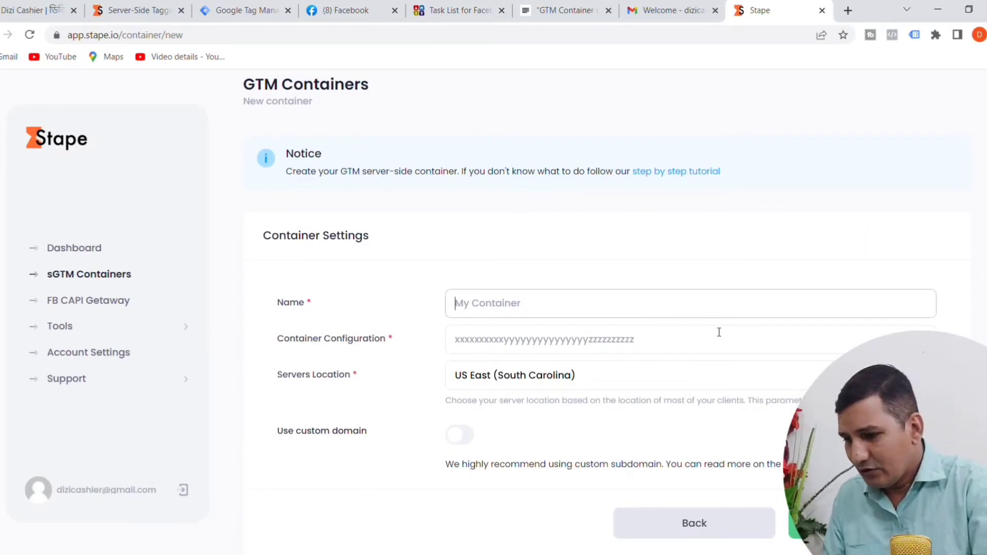
pyautogui.write('D')
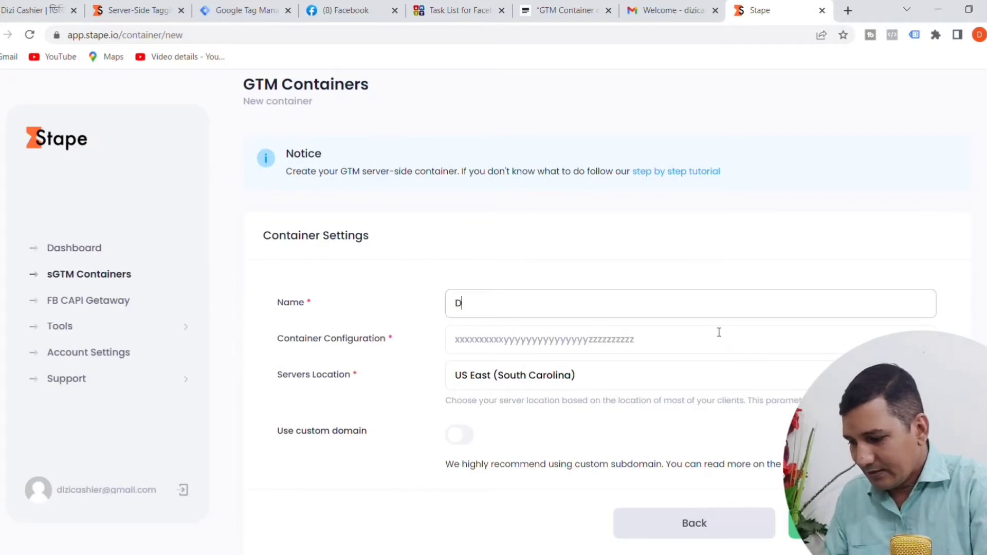
pyautogui.write('iziCa')
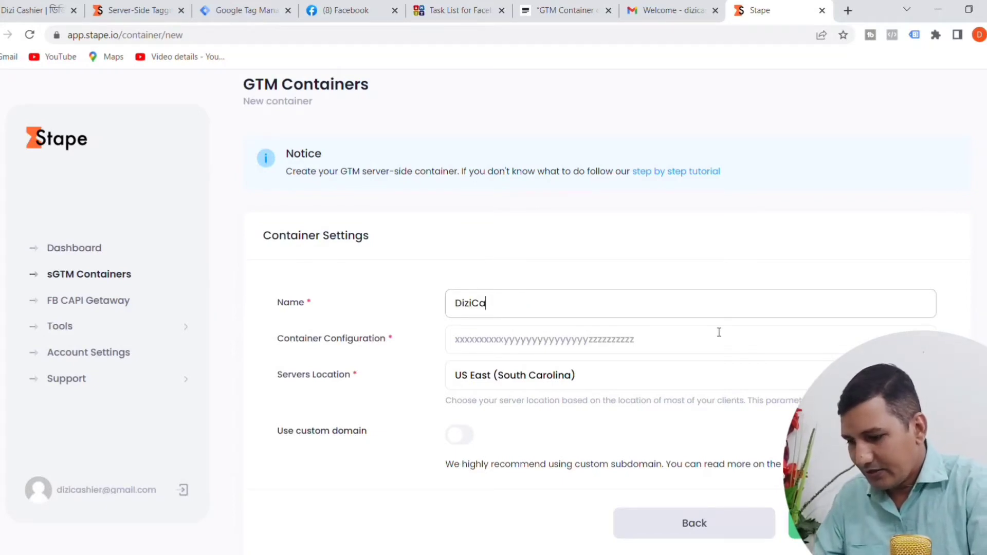
pyautogui.write('shie')
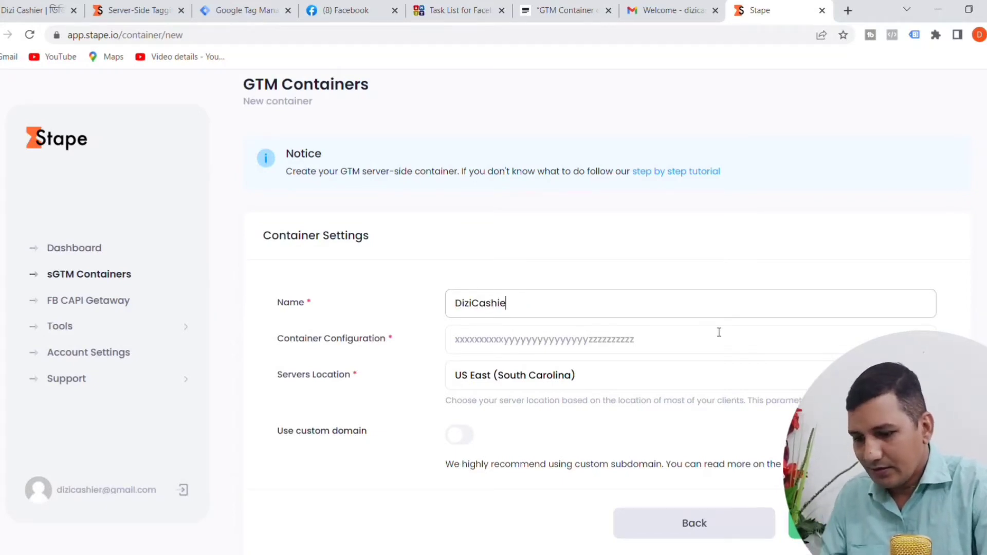
pyautogui.write('r - ')
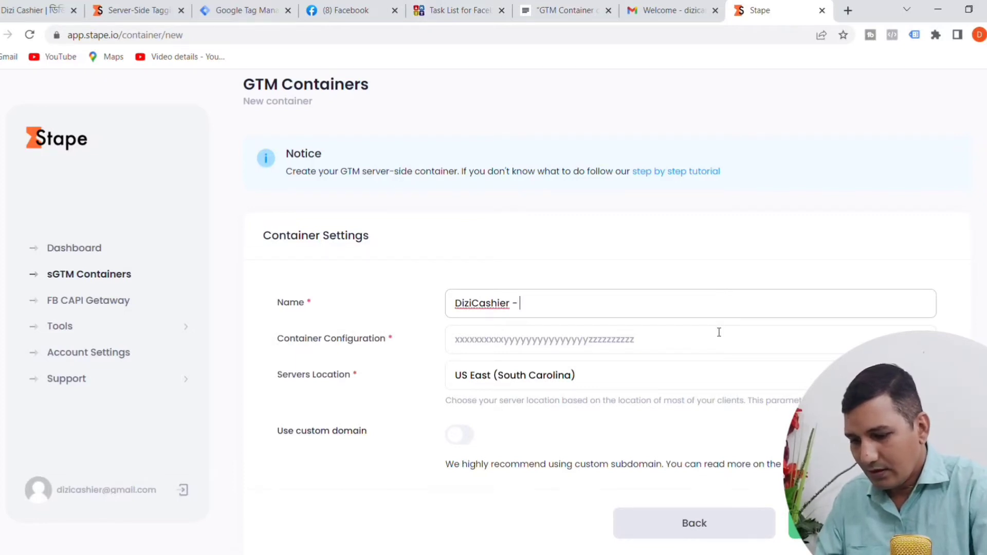
pyautogui.write('CAPI')
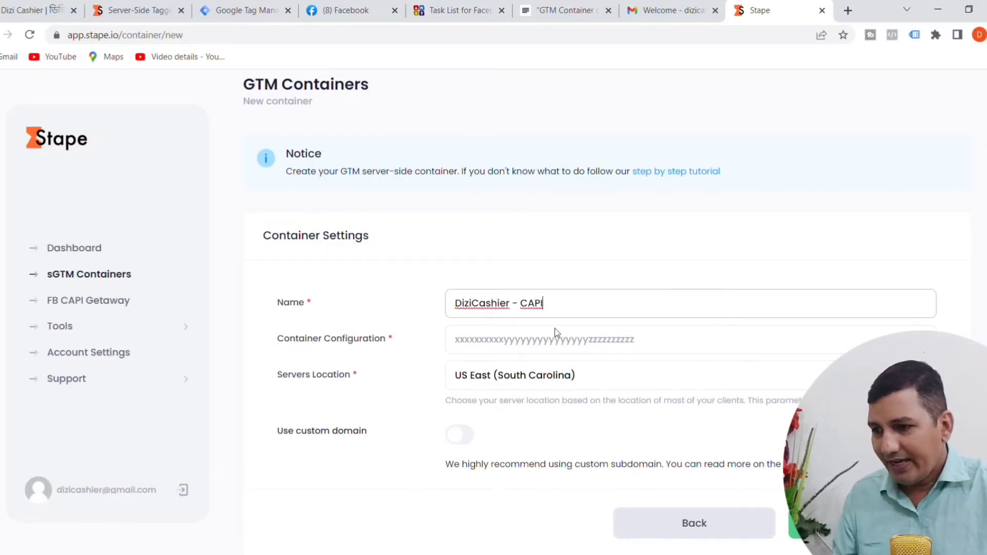
# Step: Paste the copied config code as the Container Configuration and create the Stape container
pyautogui.click(498, 343)
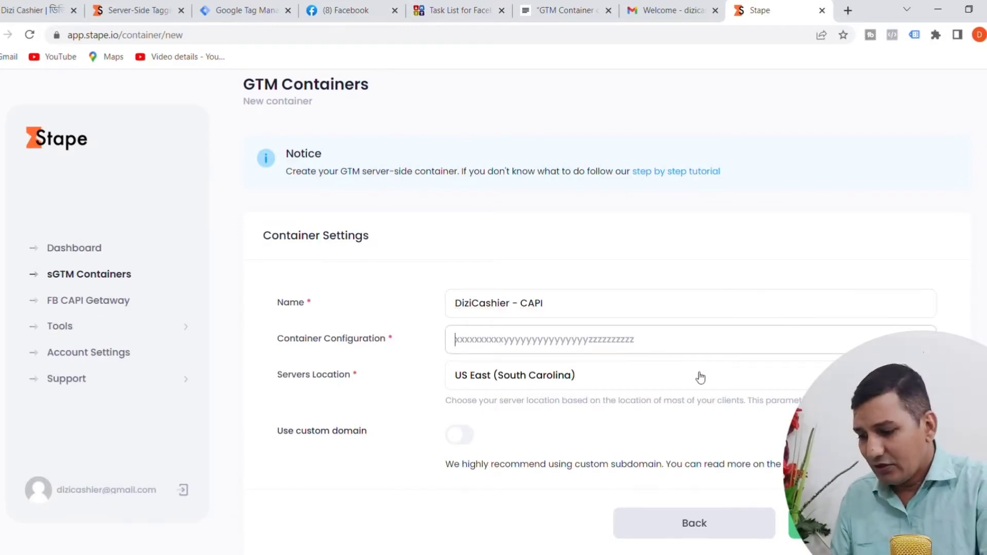
pyautogui.hotkey('ctrl', 'v')
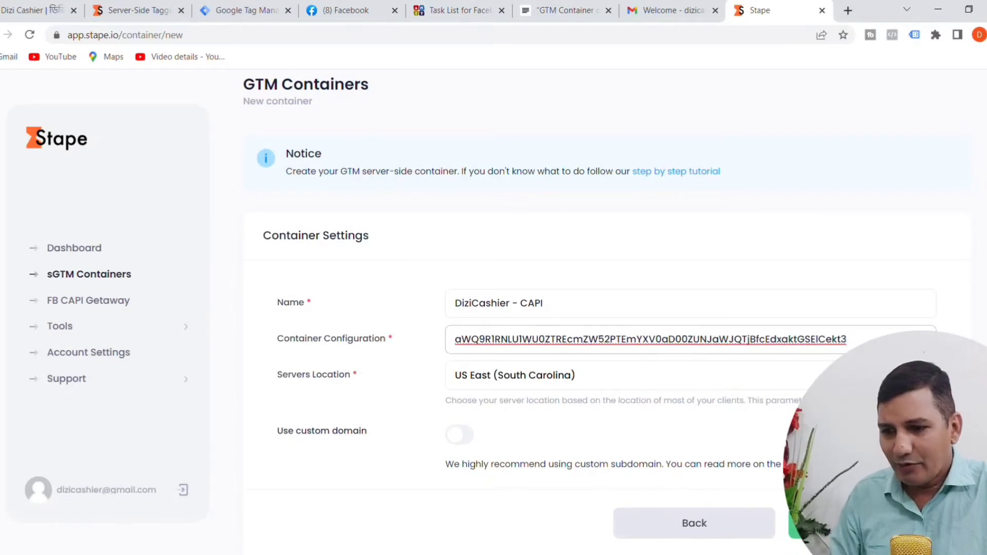
pyautogui.click(869, 524)
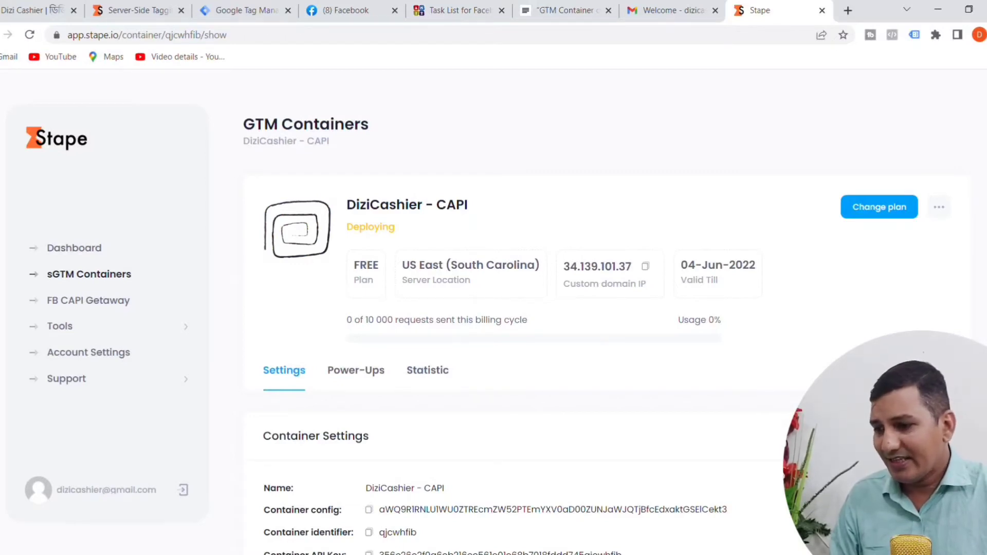
# Step: Copy the new Stape container's Tagging Server URL and return to the JustNotepad task list
pyautogui.scroll(-1, 621, 354)
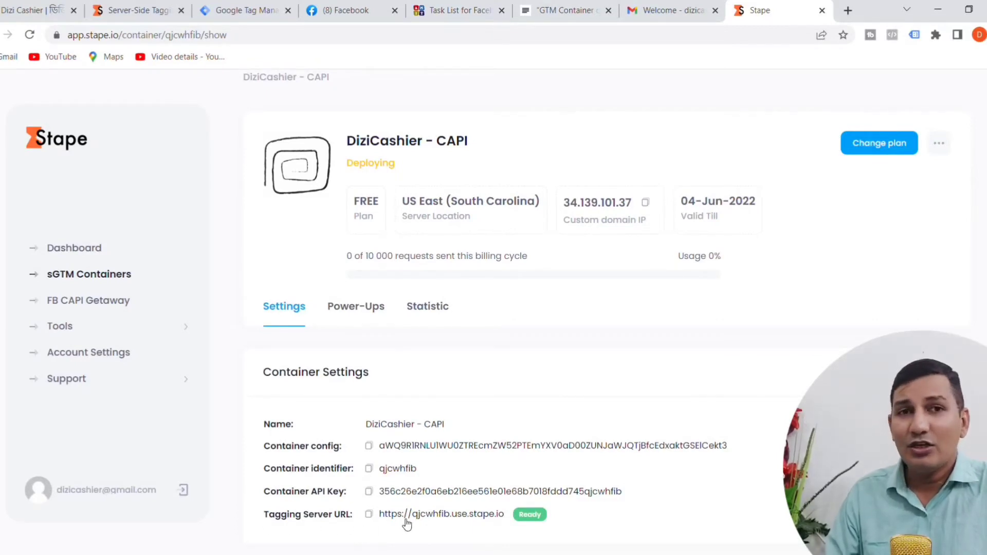
pyautogui.click(370, 516)
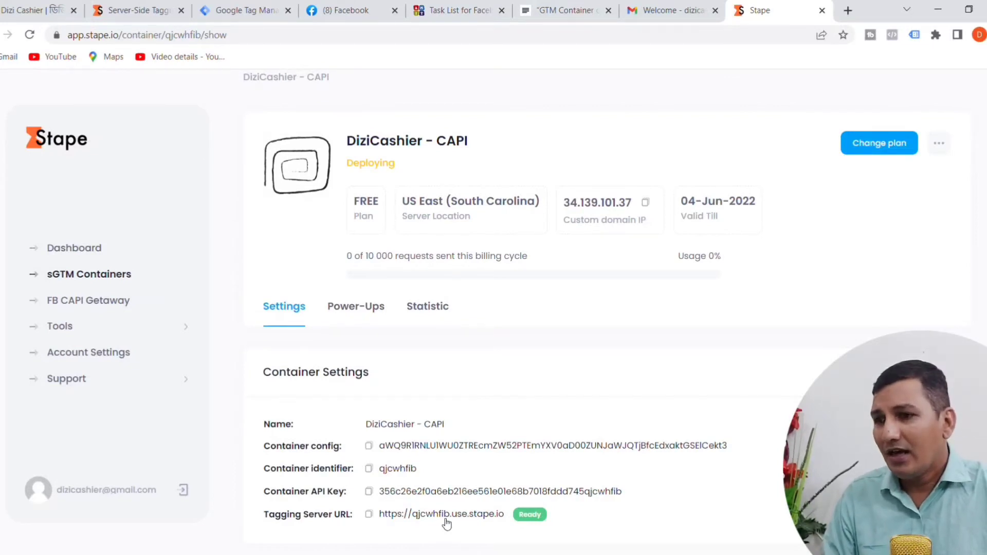
pyautogui.click(572, 14)
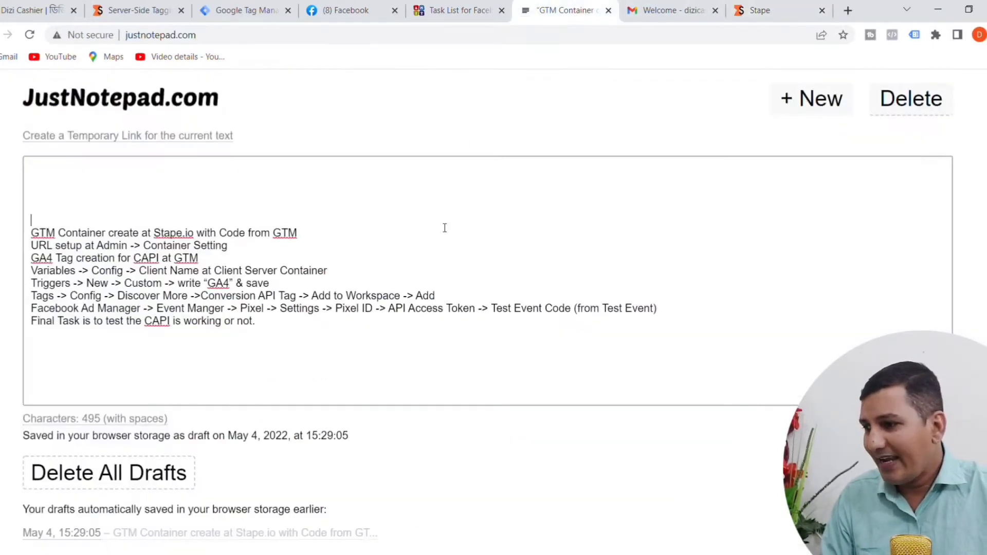
# Step: Delete the "GTM Container create at Stape.io with Code from GTM" line from the JustNotepad task list
pyautogui.moveTo(31, 233); pyautogui.dragTo(310, 237)
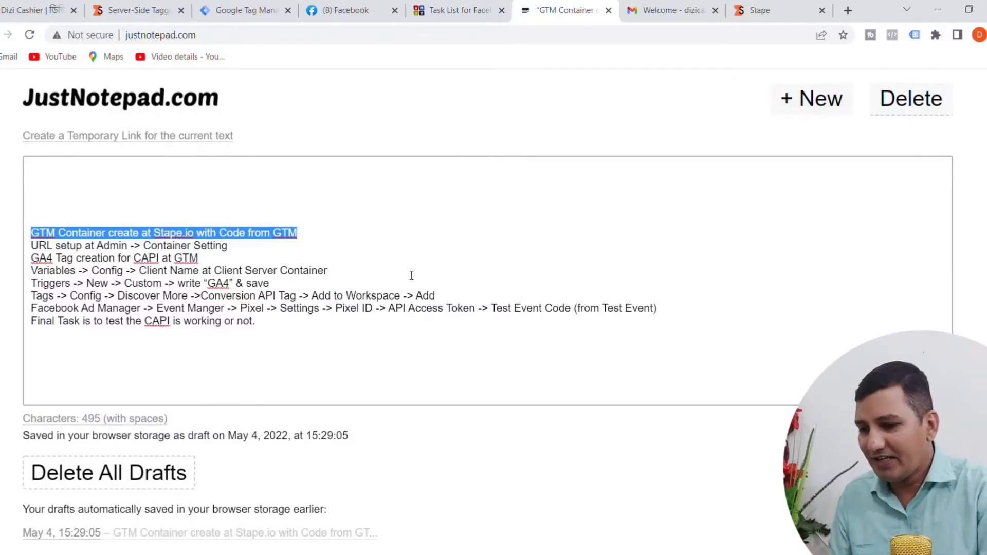
pyautogui.press('BackSpace')
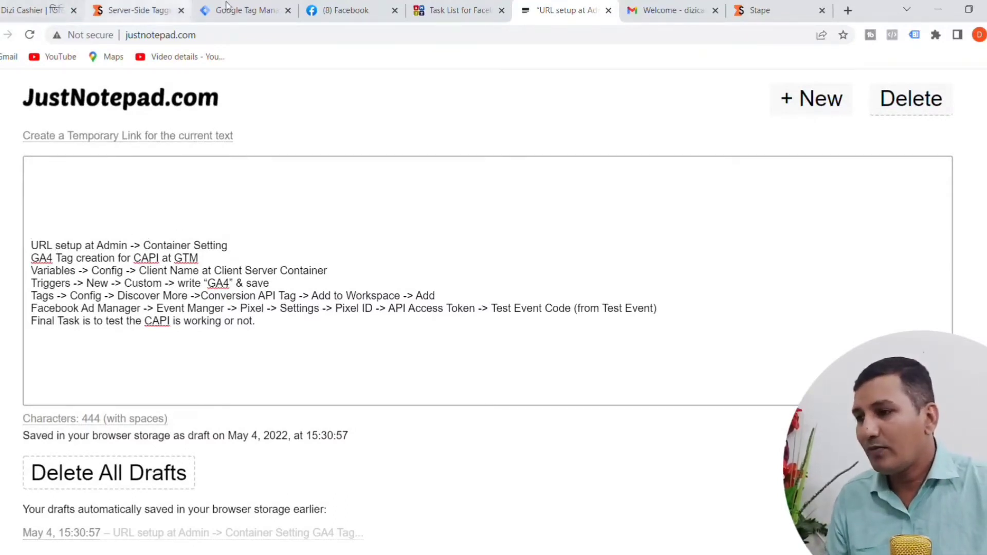
# Step: Switch to Google Tag Manager, close the Install Google Tag Manager dialog and go to the all-accounts container list
pyautogui.click(260, 11)
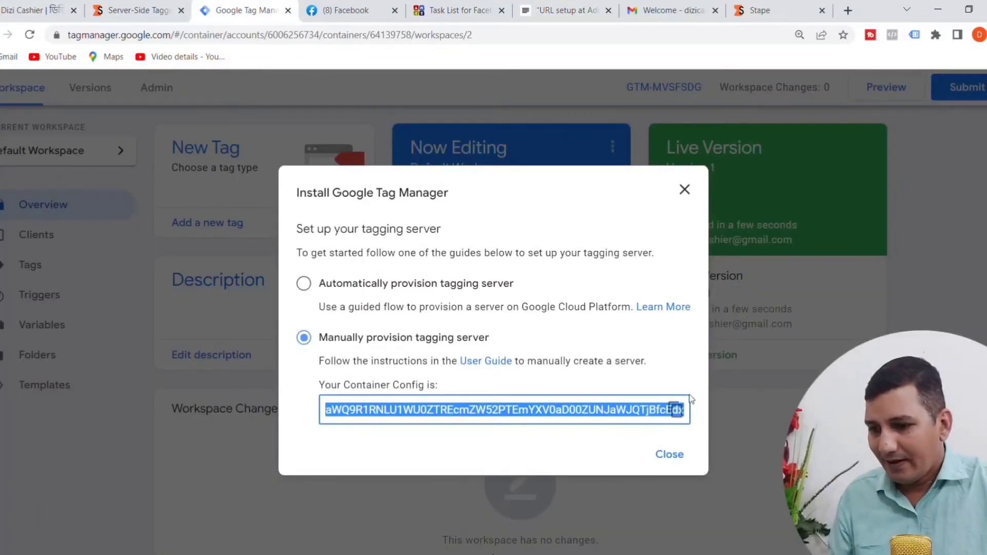
pyautogui.click(669, 454)
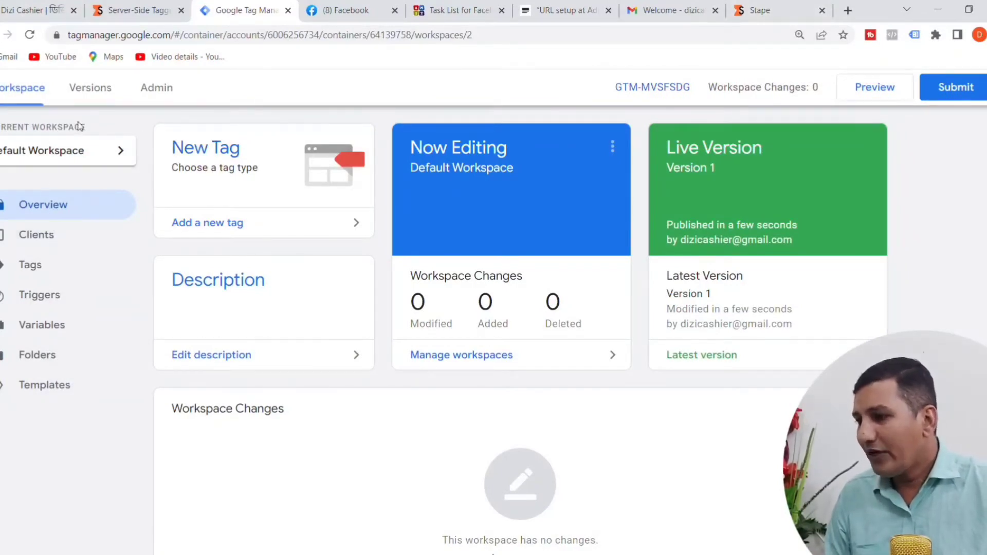
pyautogui.click(175, 88)
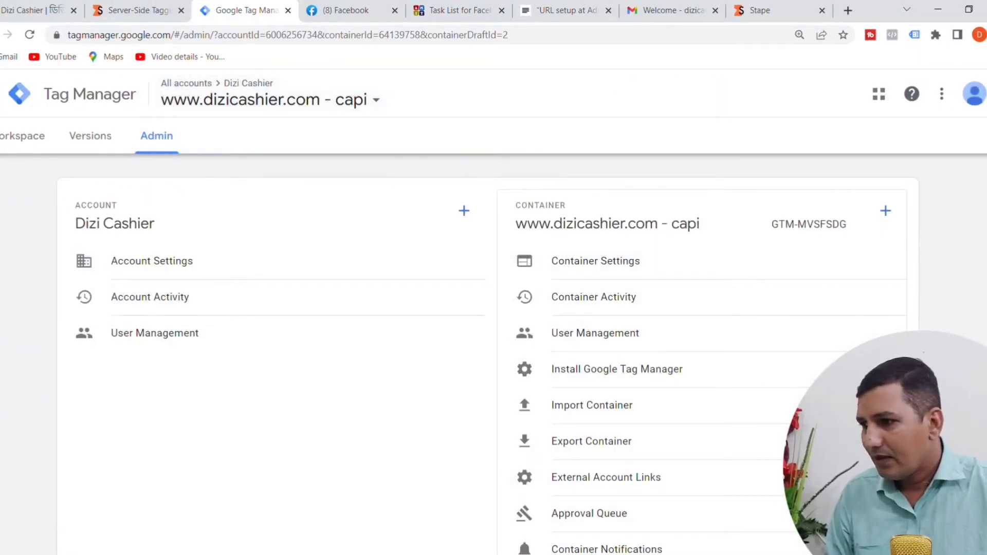
pyautogui.click(1, 94)
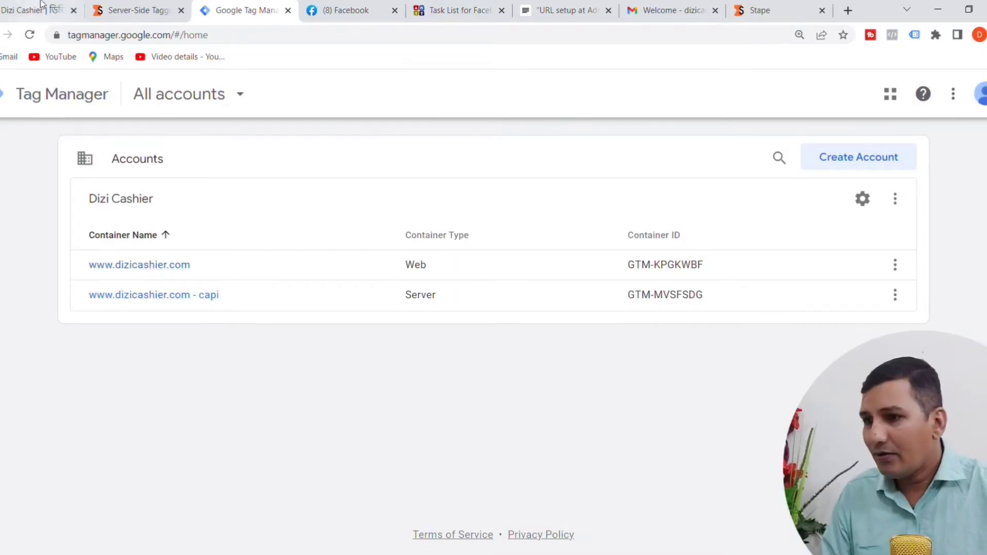
# Step: Check the "URL setup at Admin -> Container Setting" task in JustNotepad and return to the Tag Manager container list
pyautogui.click(552, 9)
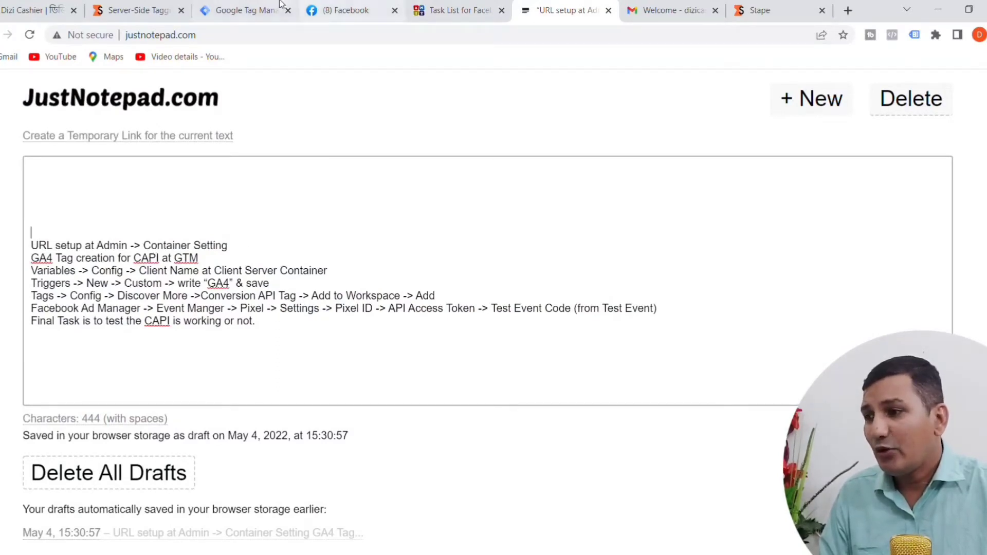
pyautogui.click(230, 14)
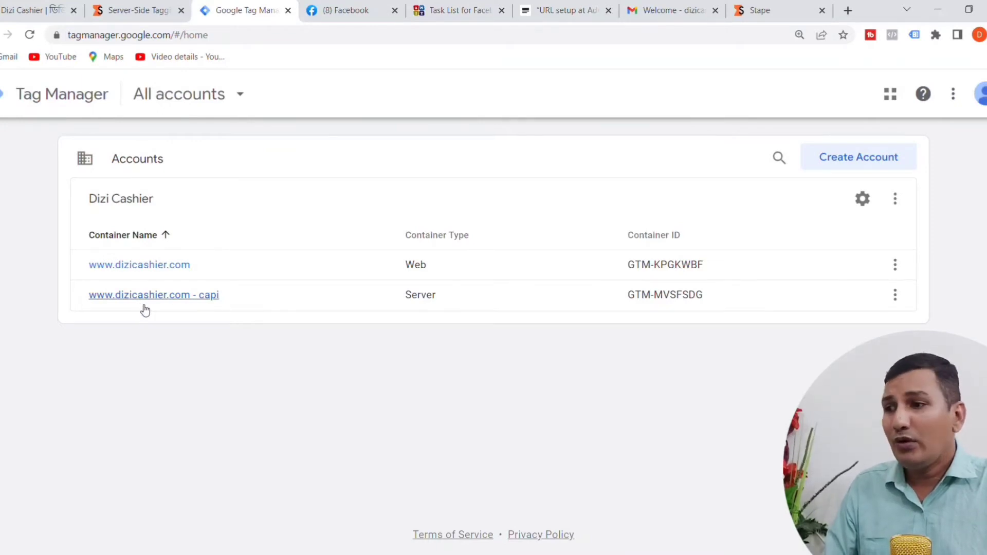
pyautogui.click(547, 13)
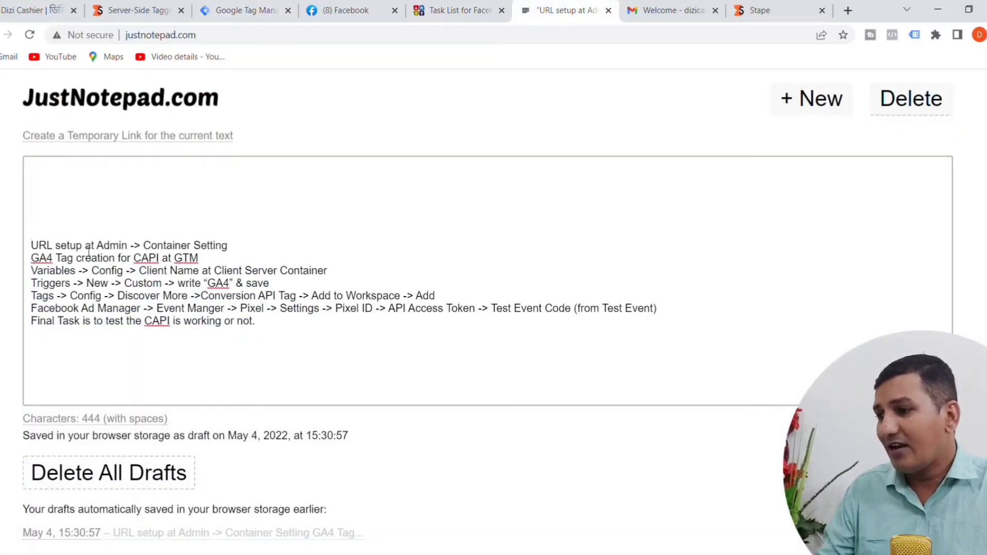
pyautogui.click(230, 15)
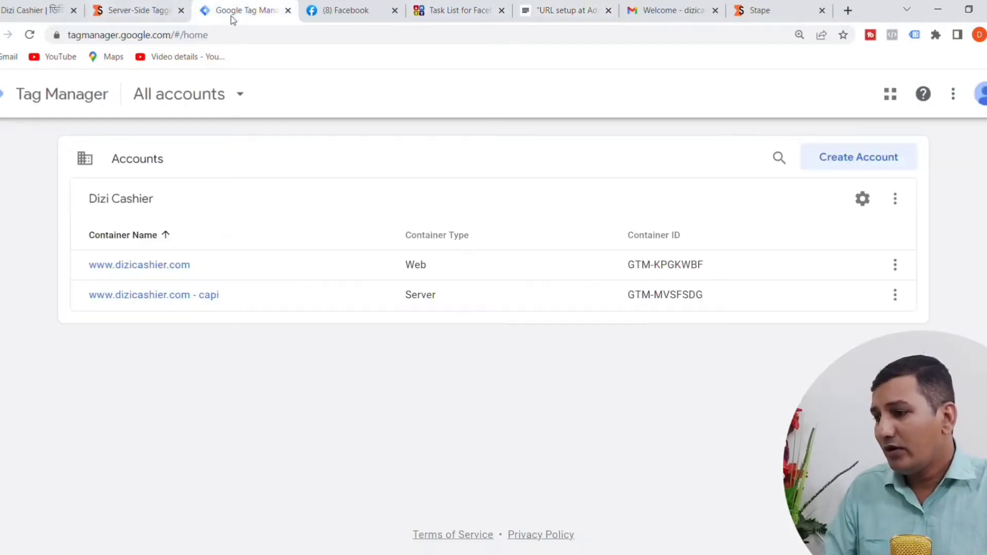
pyautogui.click(154, 302)
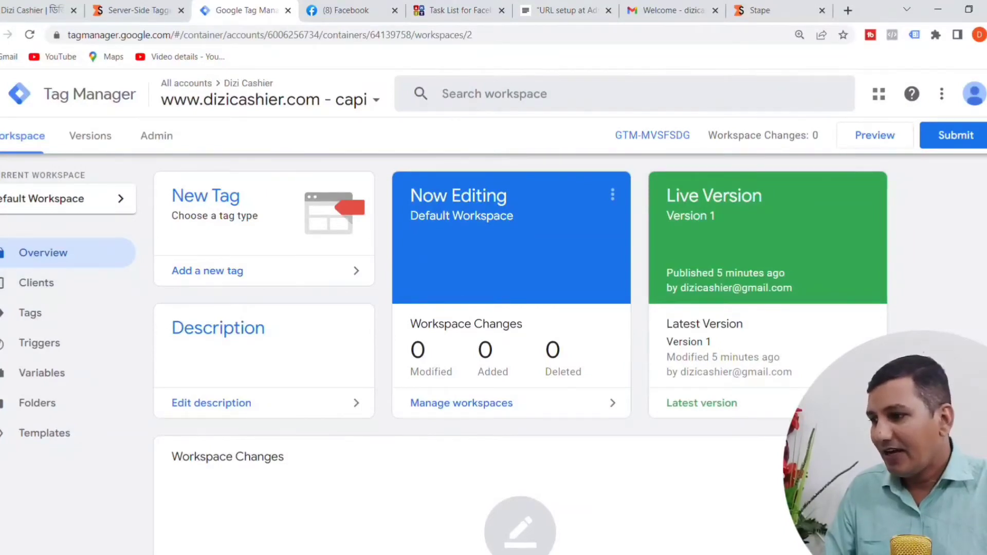
pyautogui.click(2, 94)
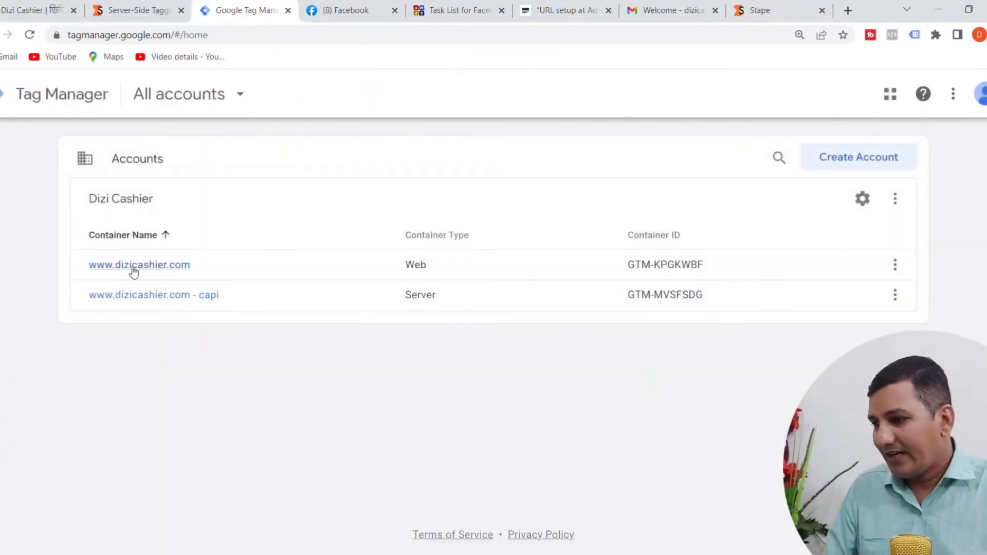
pyautogui.keyDown('ctrl'); pyautogui.click(133, 267); pyautogui.keyUp('ctrl')
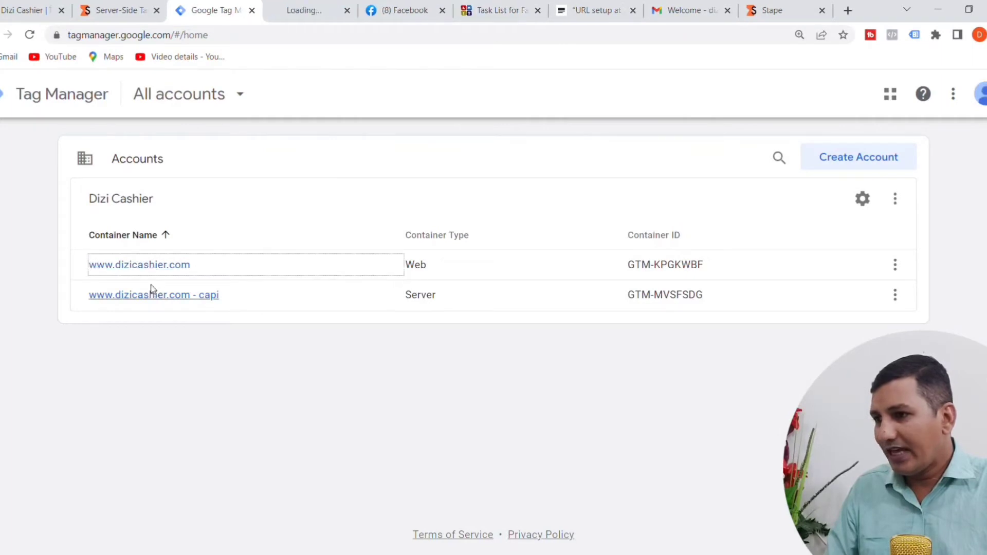
pyautogui.click(308, 10)
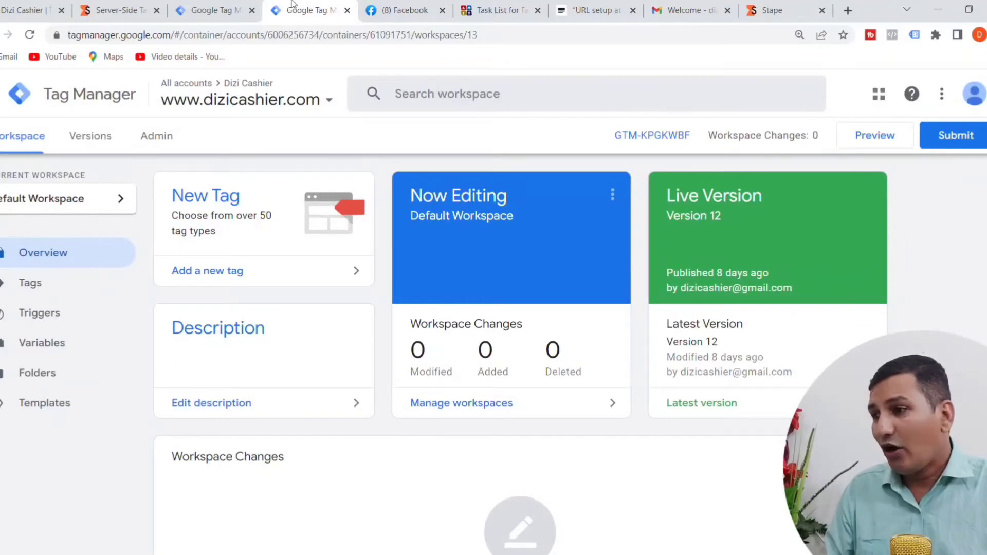
pyautogui.click(210, 14)
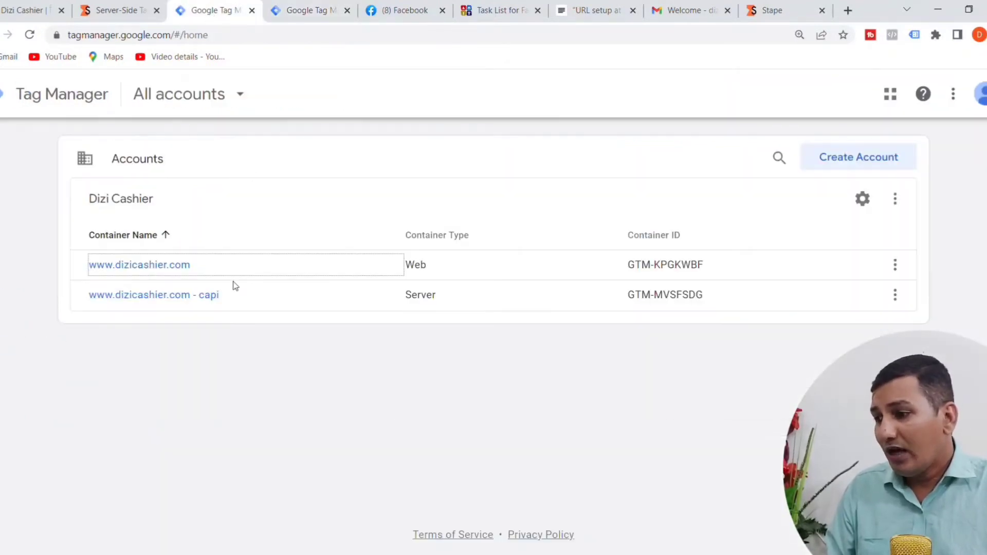
pyautogui.click(164, 300)
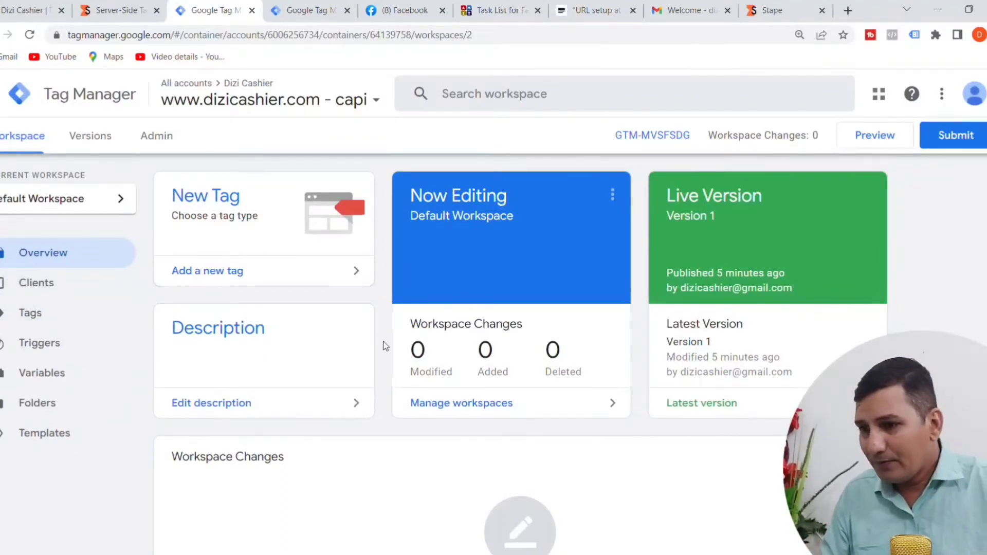
pyautogui.click(591, 12)
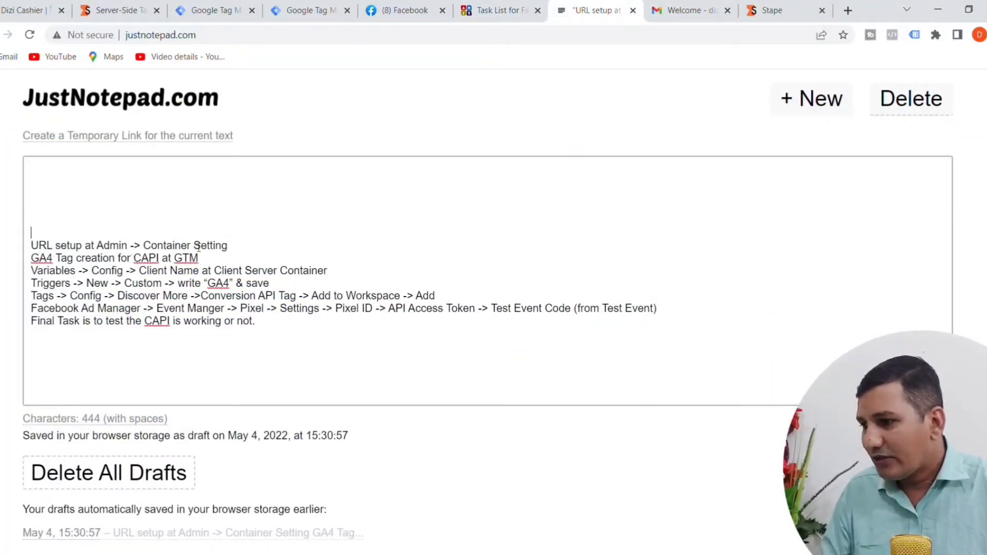
pyautogui.click(232, 250)
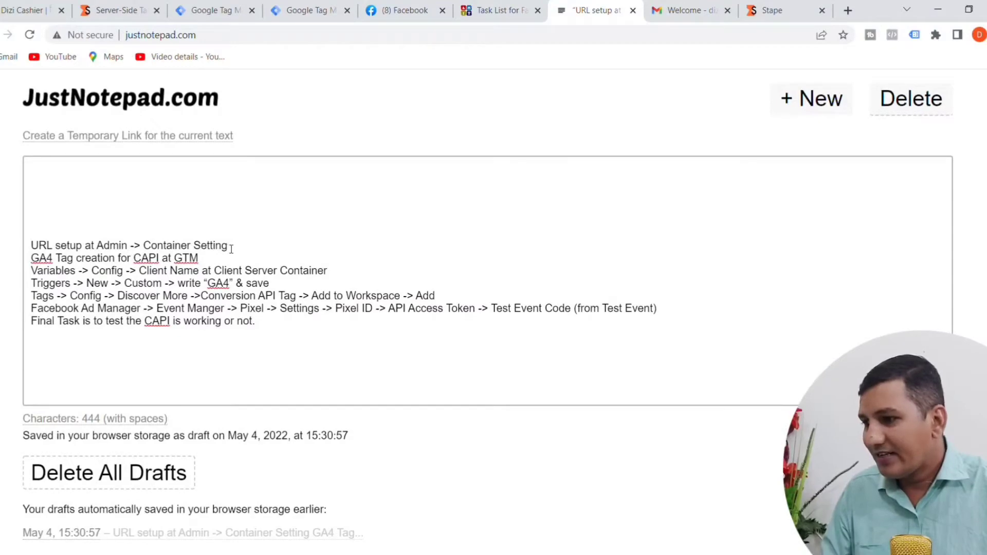
pyautogui.click(137, 11)
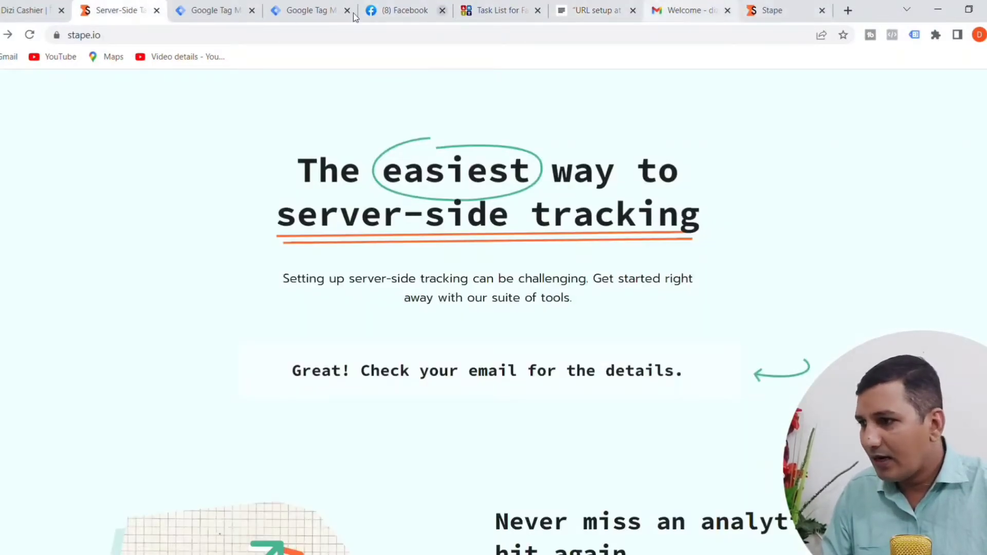
pyautogui.click(229, 12)
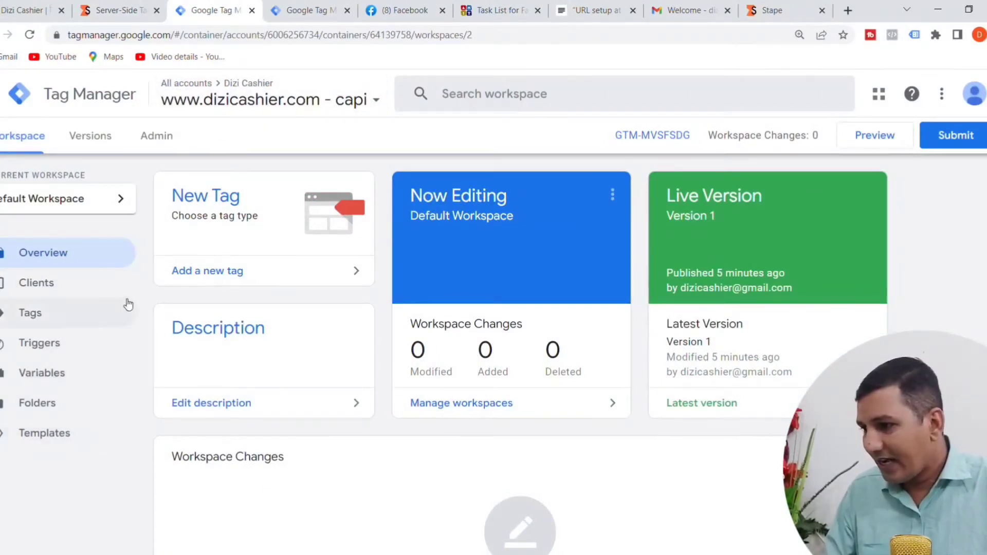
# Step: Open the capi container's Container Settings in the admin area and add an empty server container URL entry
pyautogui.click(162, 139)
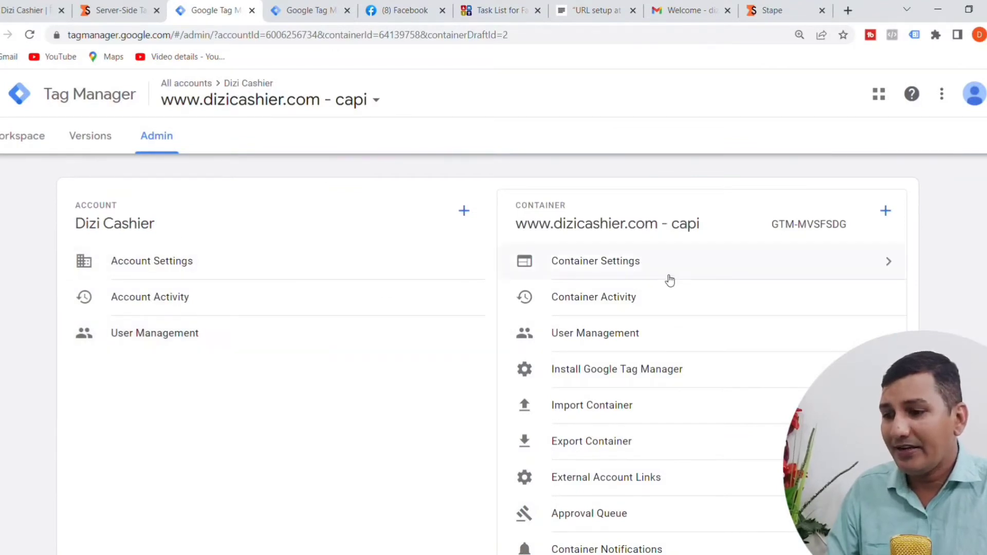
pyautogui.click(607, 270)
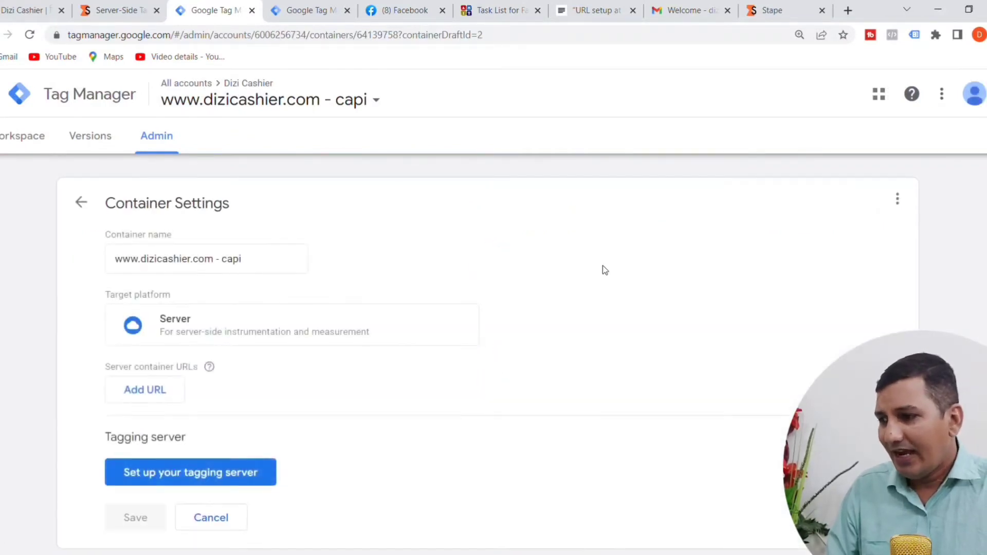
pyautogui.scroll(-1, 723, 267)
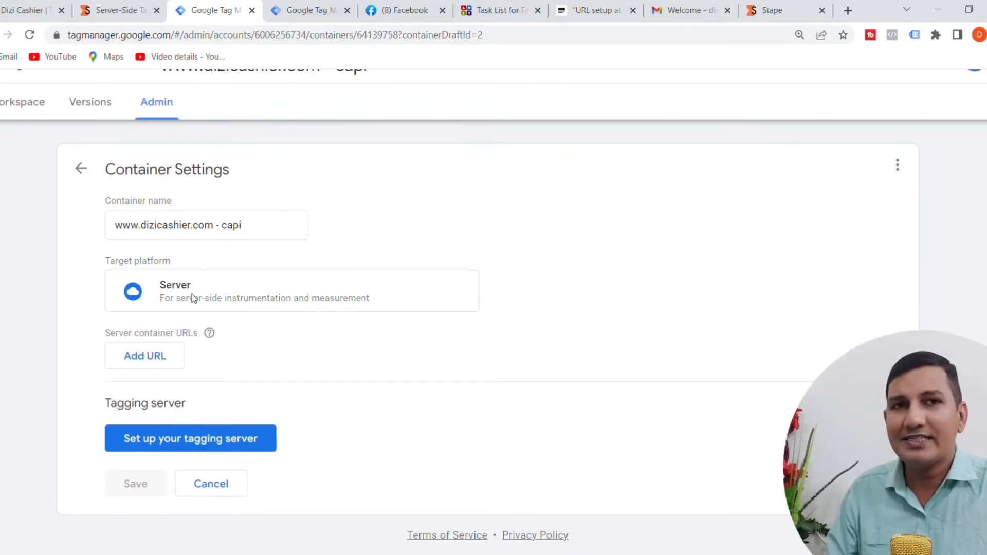
pyautogui.click(145, 364)
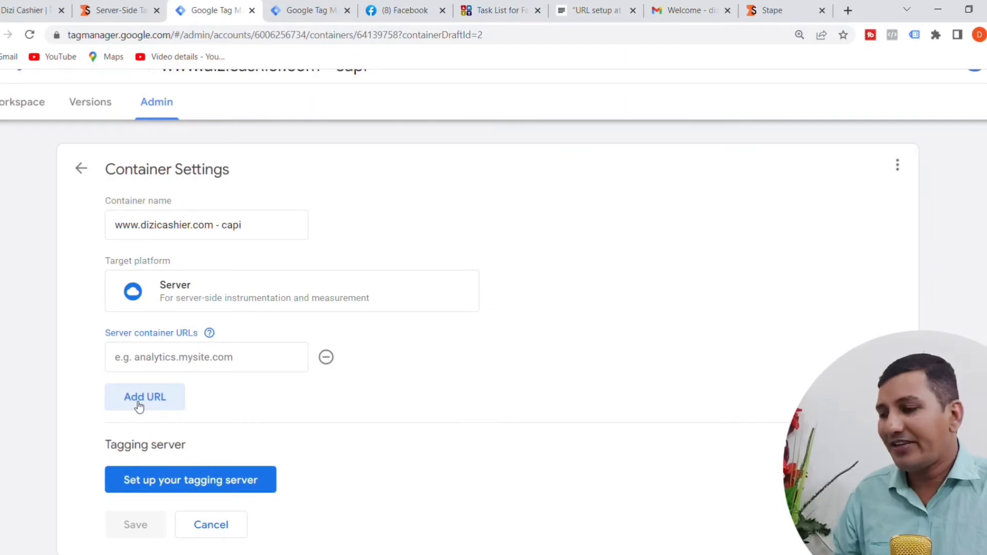
pyautogui.click(139, 361)
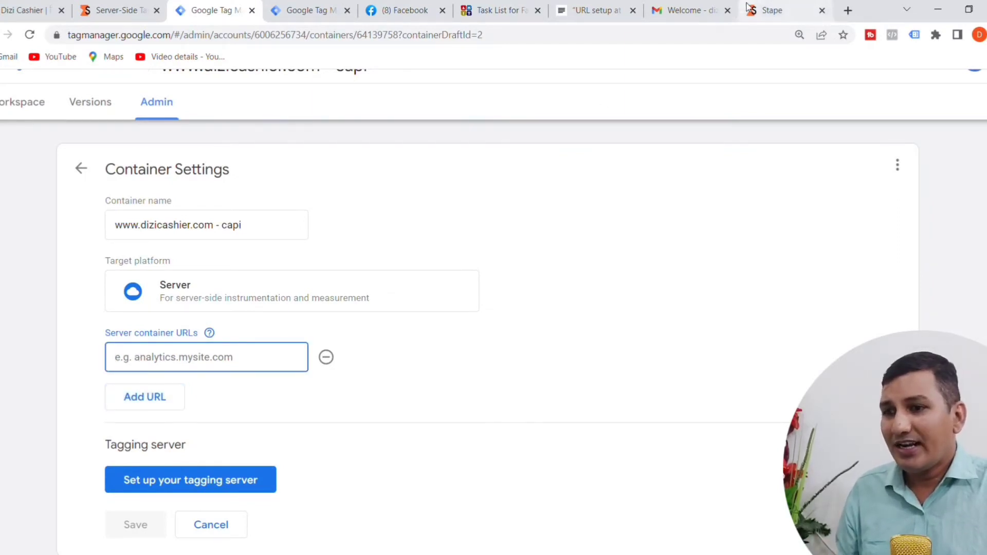
# Step: Copy the Tagging Server URL of the DiziCashier - CAPI container in Stape and return to Tag Manager's Container Settings
pyautogui.click(771, 10)
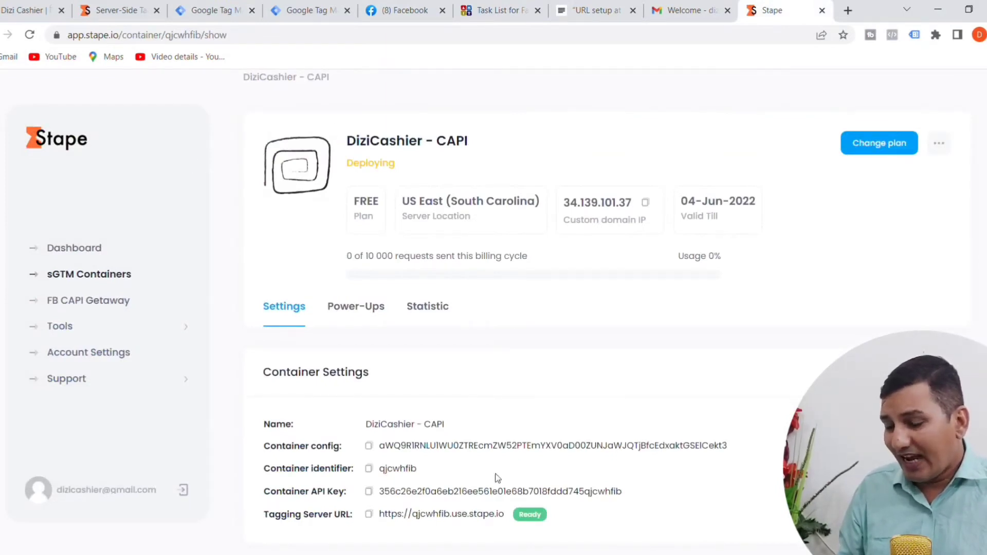
pyautogui.click(370, 514)
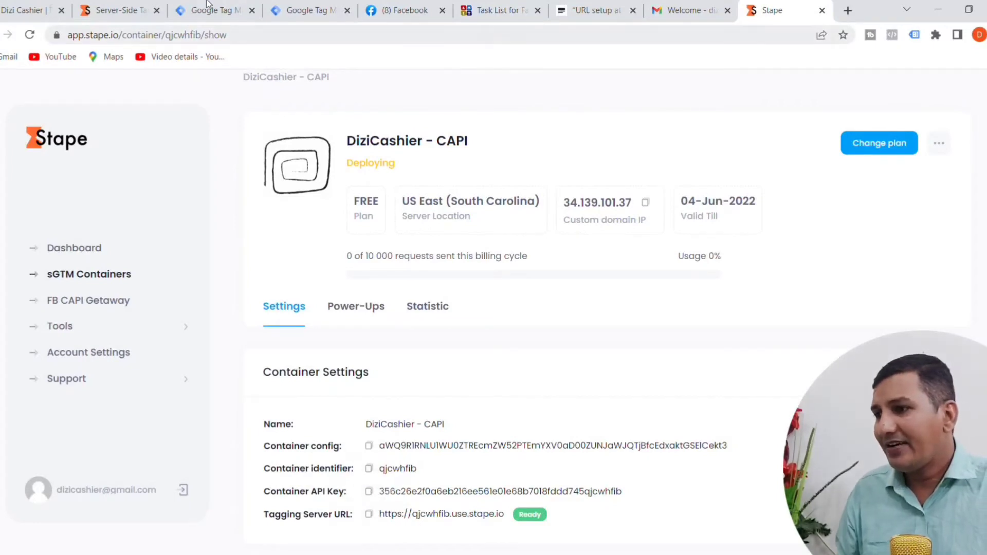
pyautogui.click(219, 10)
pyautogui.click(193, 395)
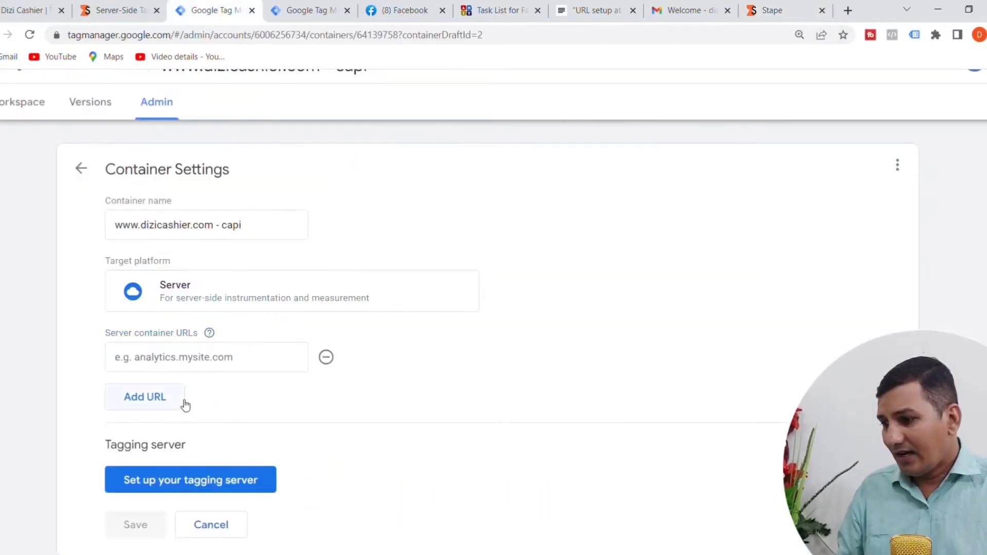
pyautogui.click(134, 363)
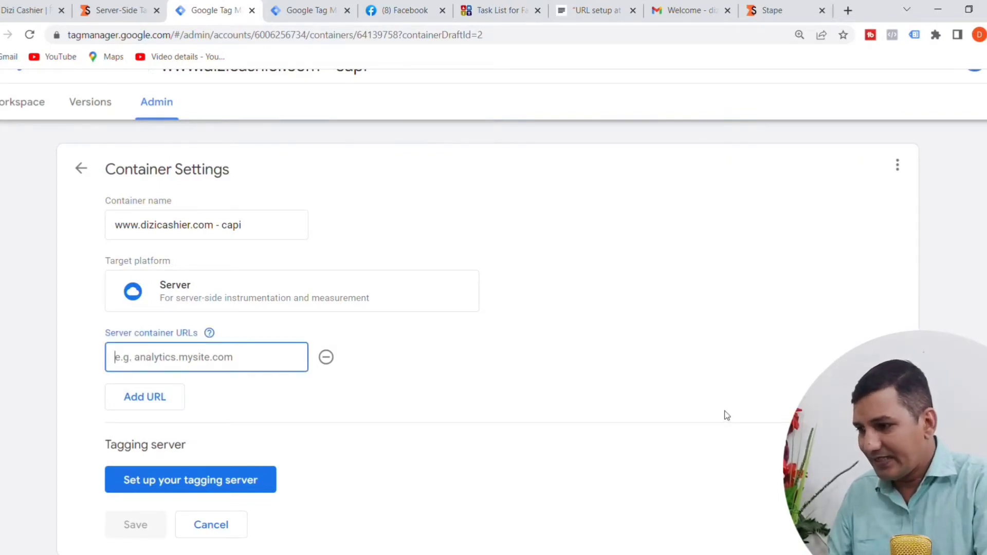
pyautogui.hotkey('ctrl', 'v')
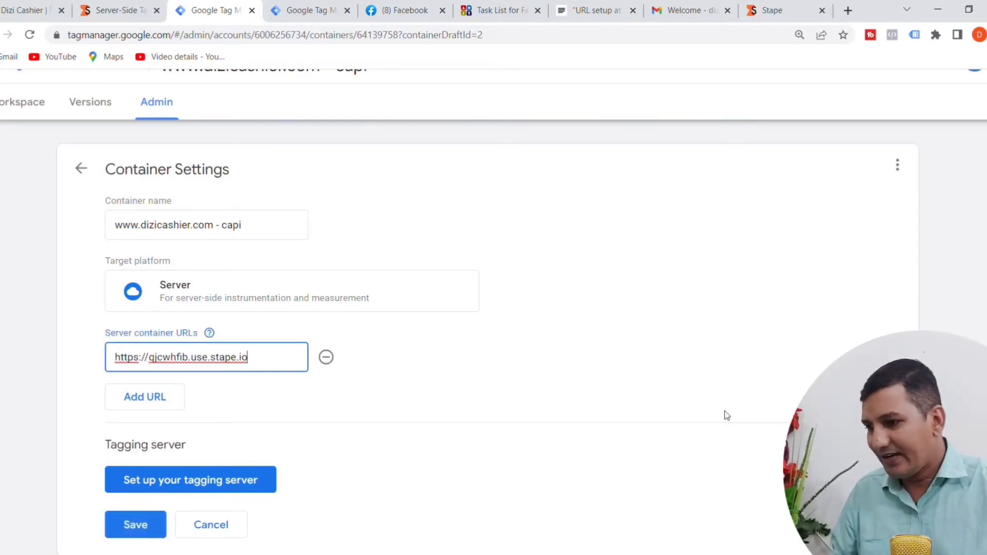
pyautogui.click(147, 531)
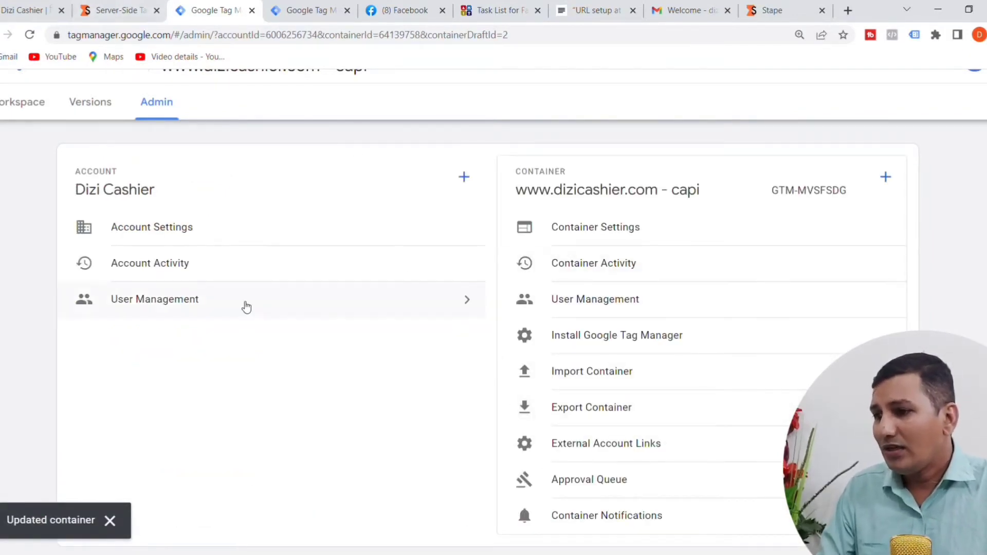
pyautogui.scroll(1, 245, 307)
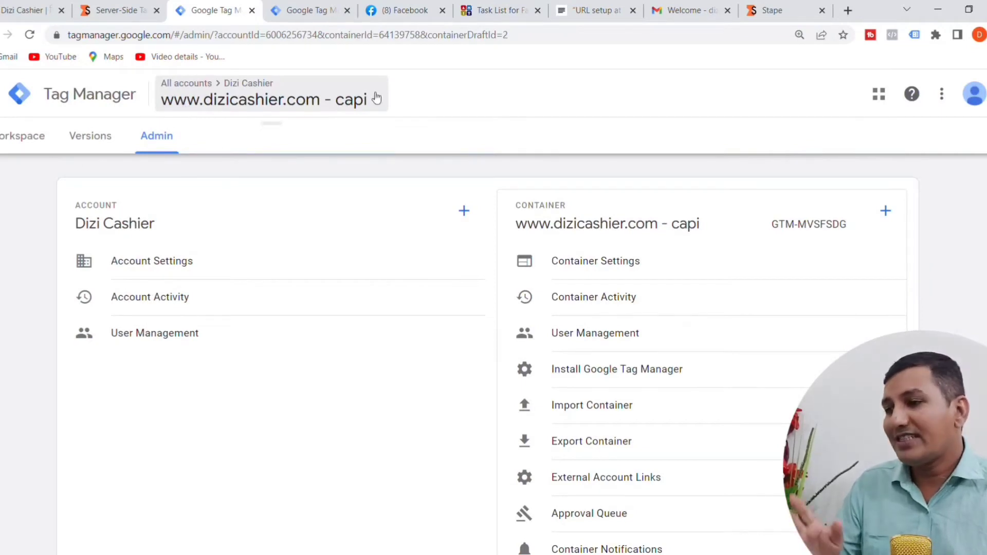
pyautogui.click(252, 11)
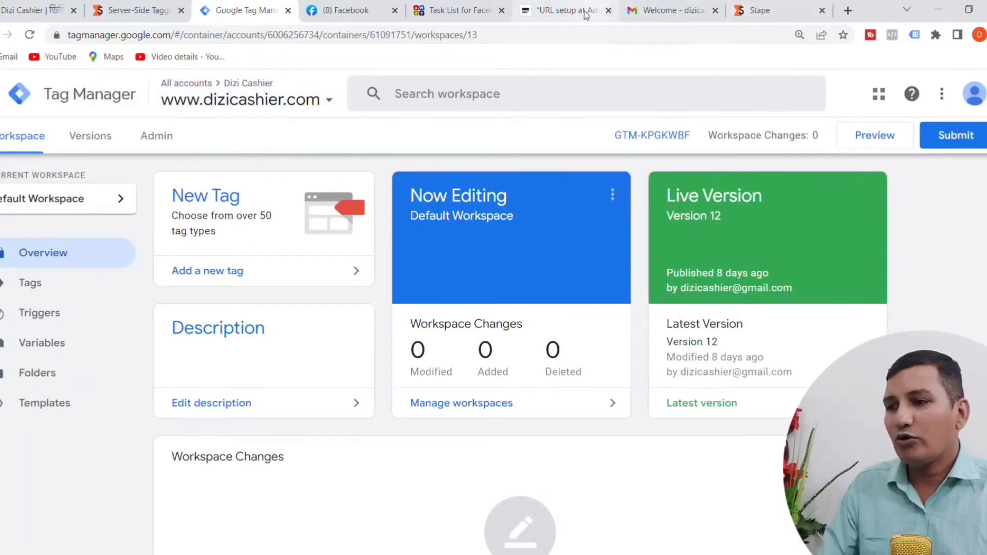
# Step: Remove the completed "URL setup at Admin -> Container Setting" line from the JustNotepad checklist
pyautogui.click(565, 13)
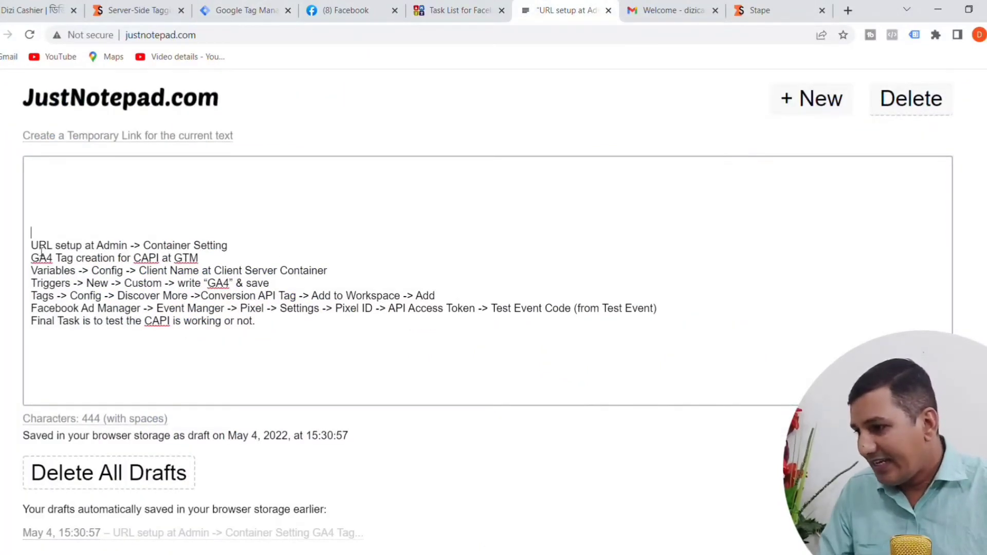
pyautogui.moveTo(31, 245); pyautogui.dragTo(233, 248)
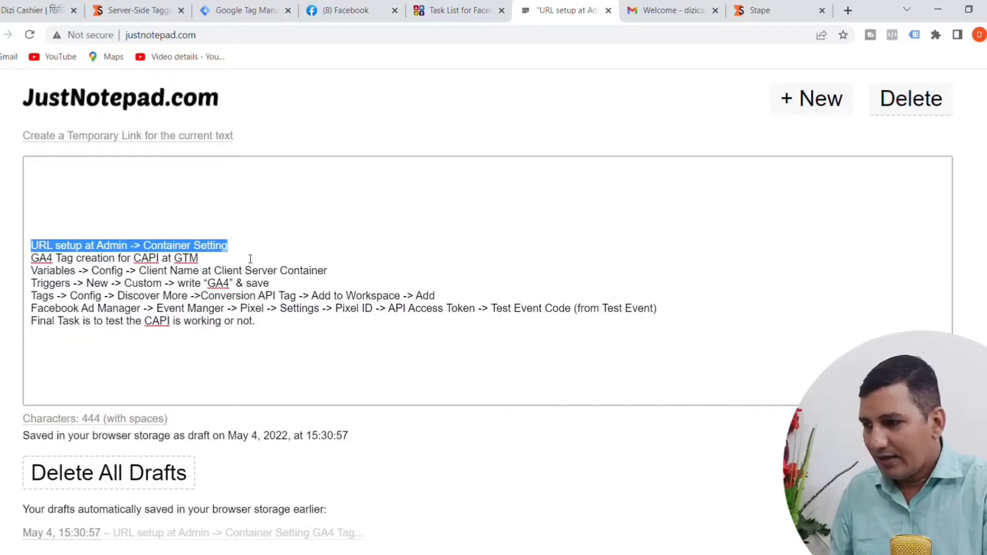
pyautogui.press('BackSpace')
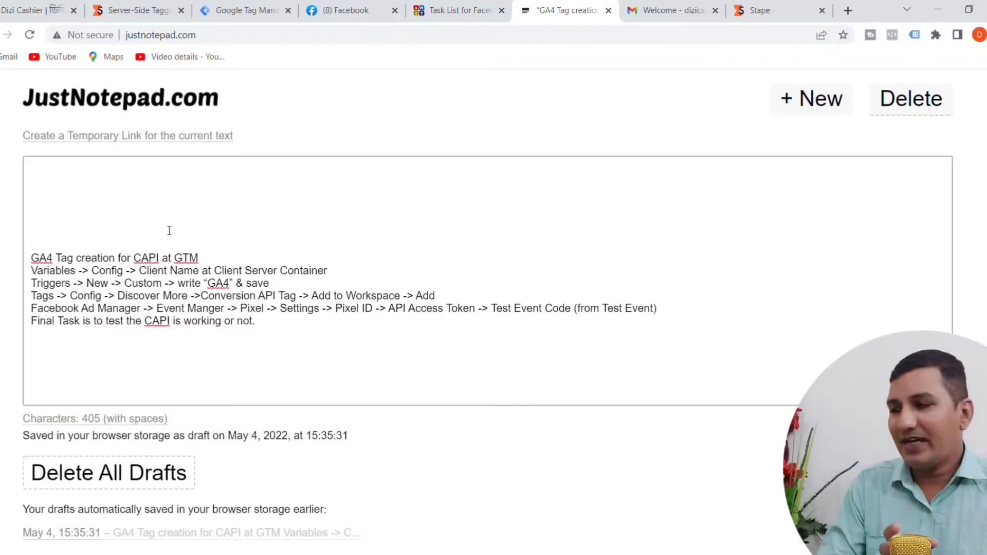
pyautogui.click(240, 13)
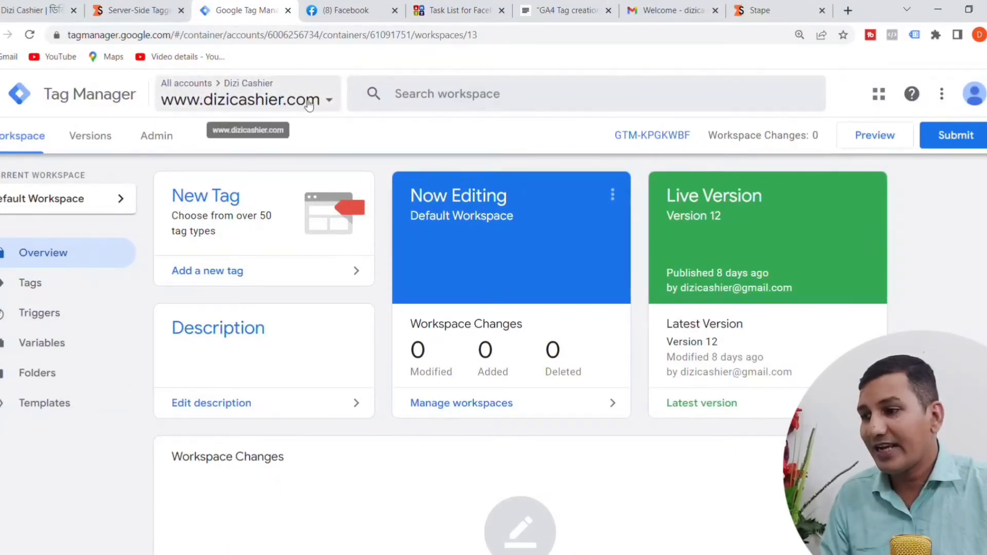
pyautogui.click(29, 289)
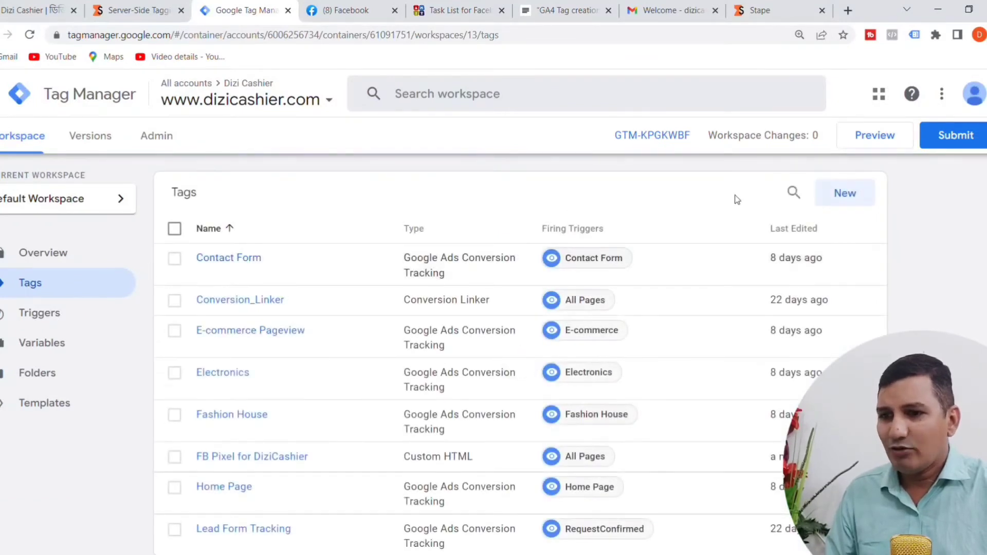
pyautogui.click(853, 201)
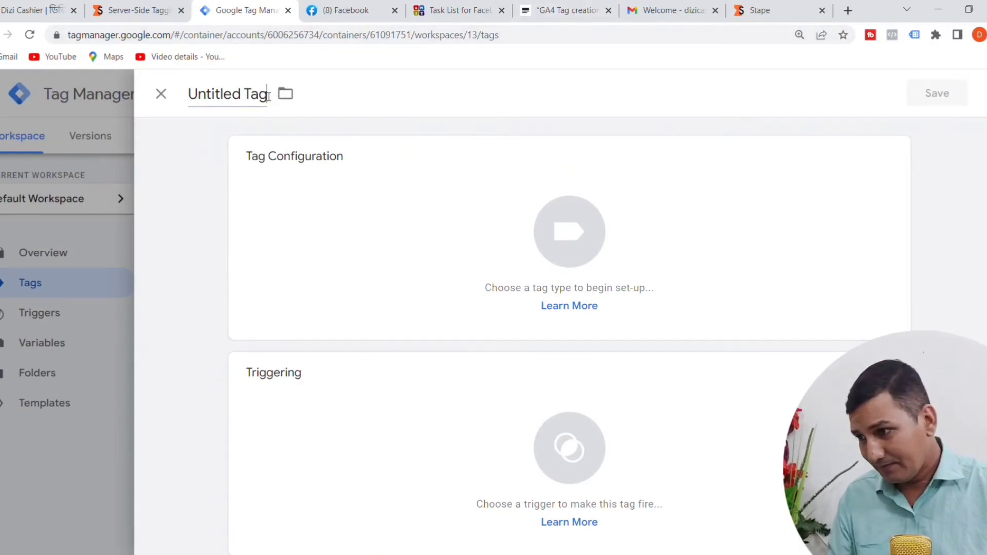
pyautogui.moveTo(270, 96); pyautogui.dragTo(183, 89)
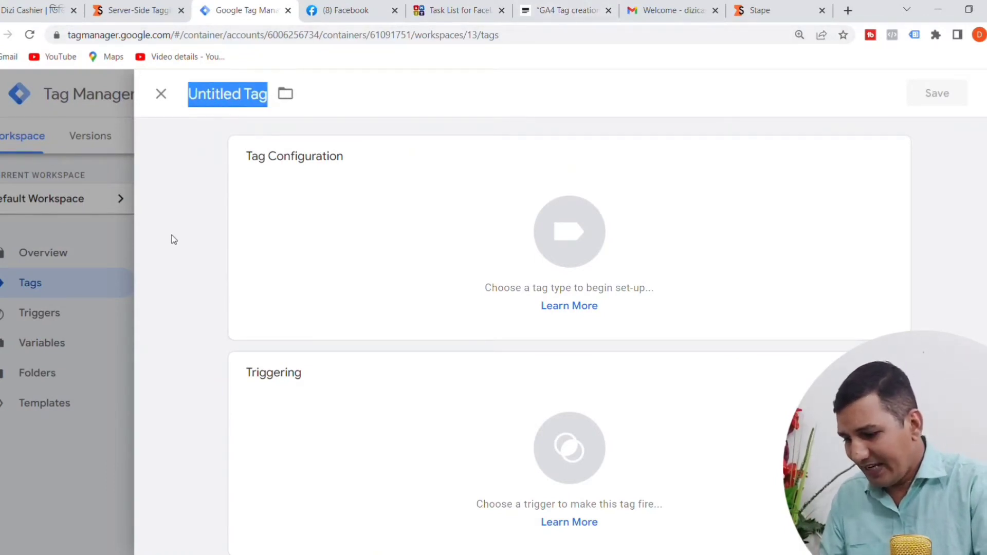
pyautogui.write('GA4')
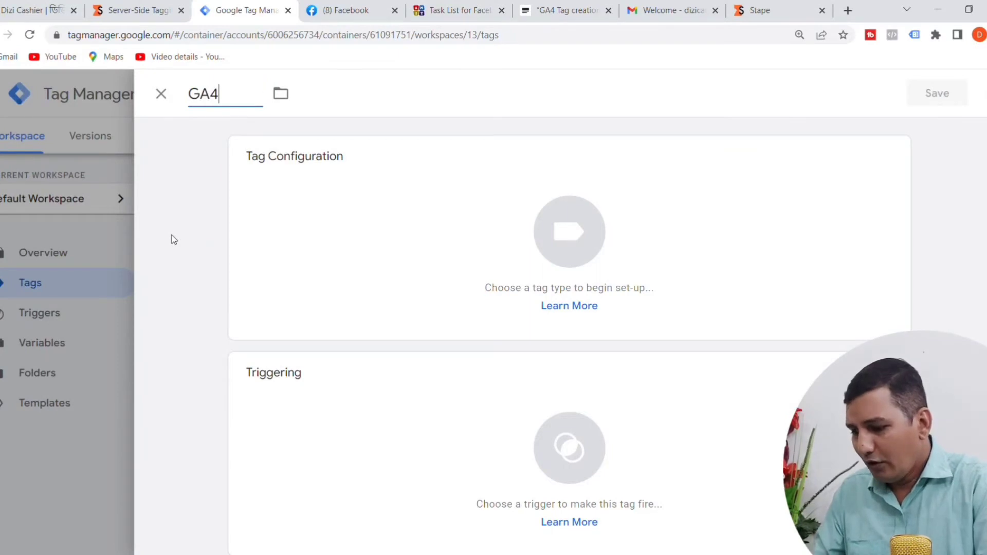
pyautogui.write(' fo')
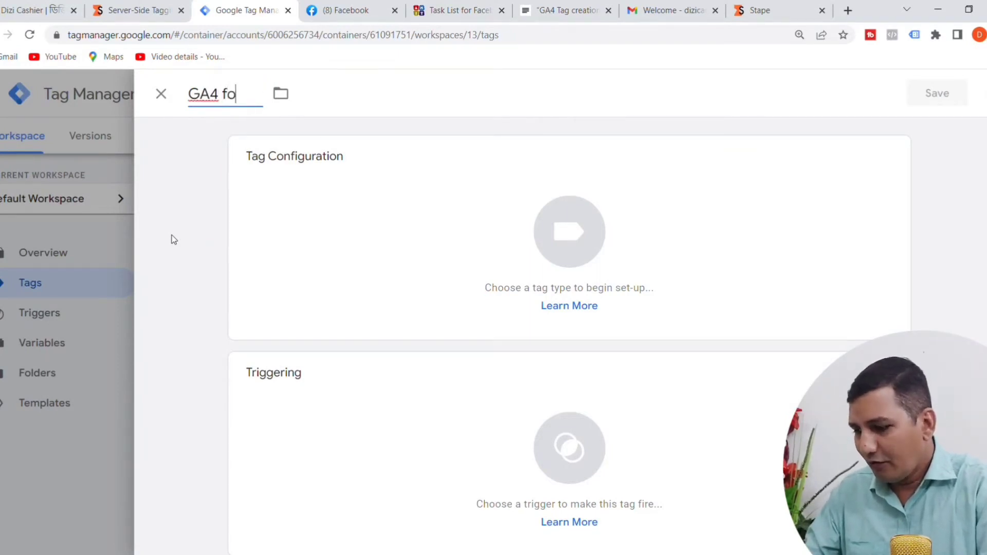
pyautogui.write('r CAPI')
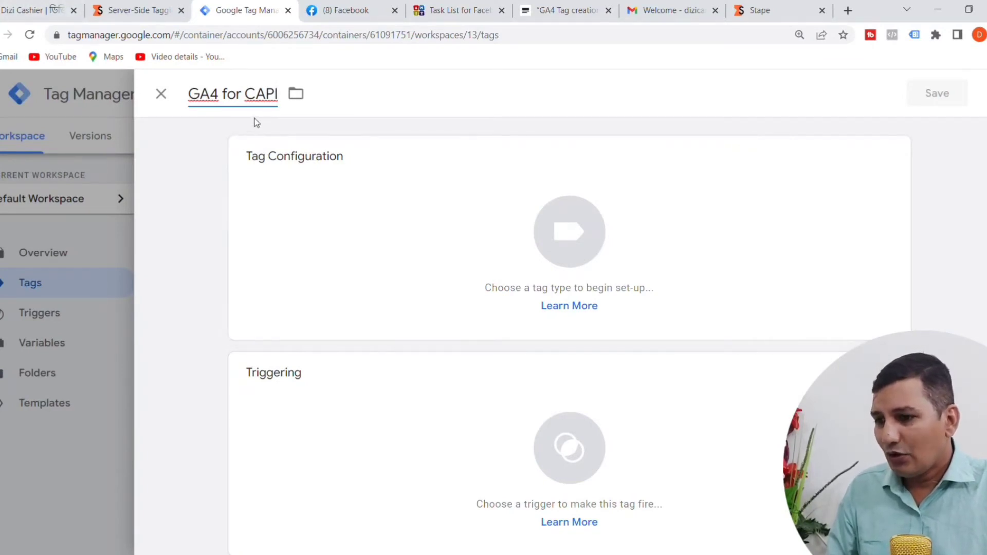
# Step: Recheck the GA4 tag task in JustNotepad and set the new tag's type to Google Analytics: GA4 Configuration
pyautogui.click(579, 15)
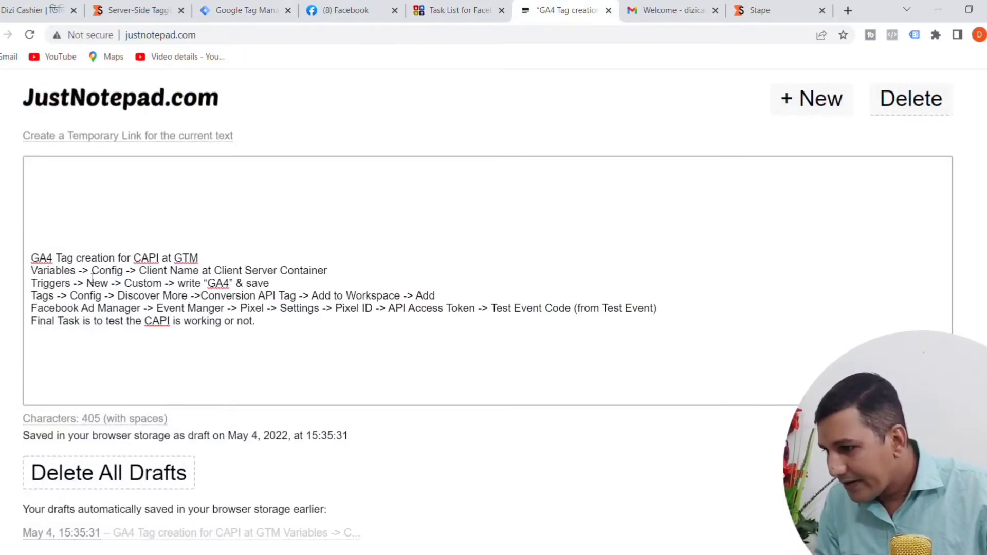
pyautogui.click(242, 10)
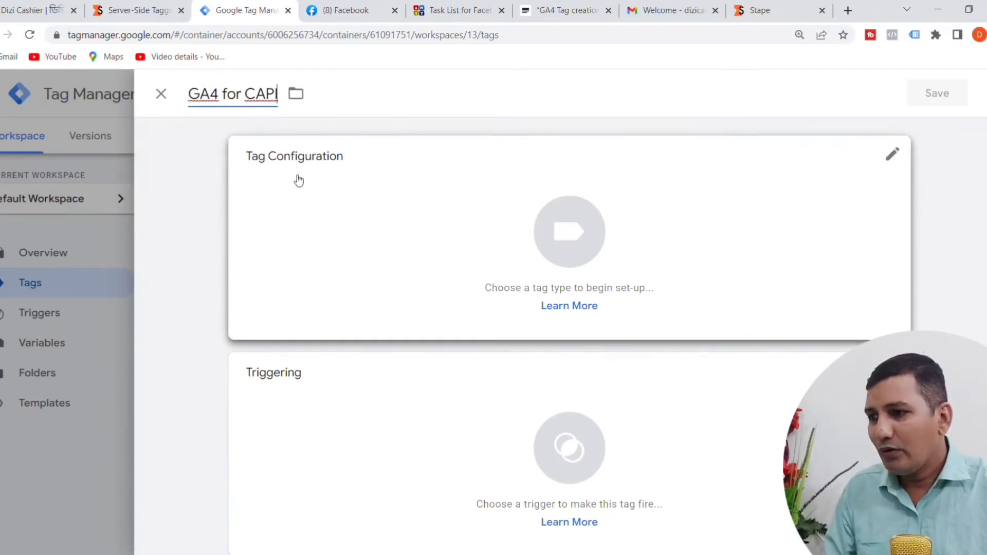
pyautogui.click(574, 259)
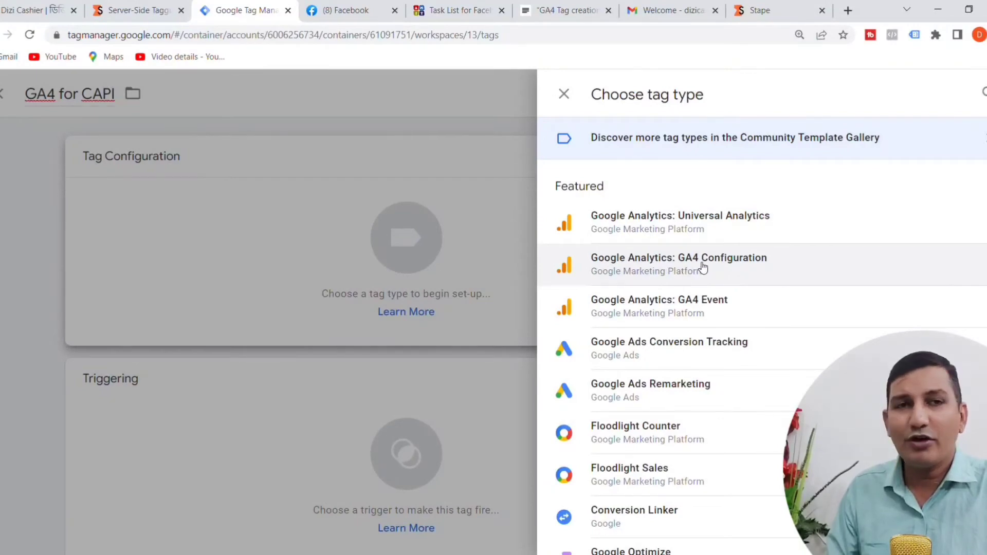
pyautogui.click(668, 272)
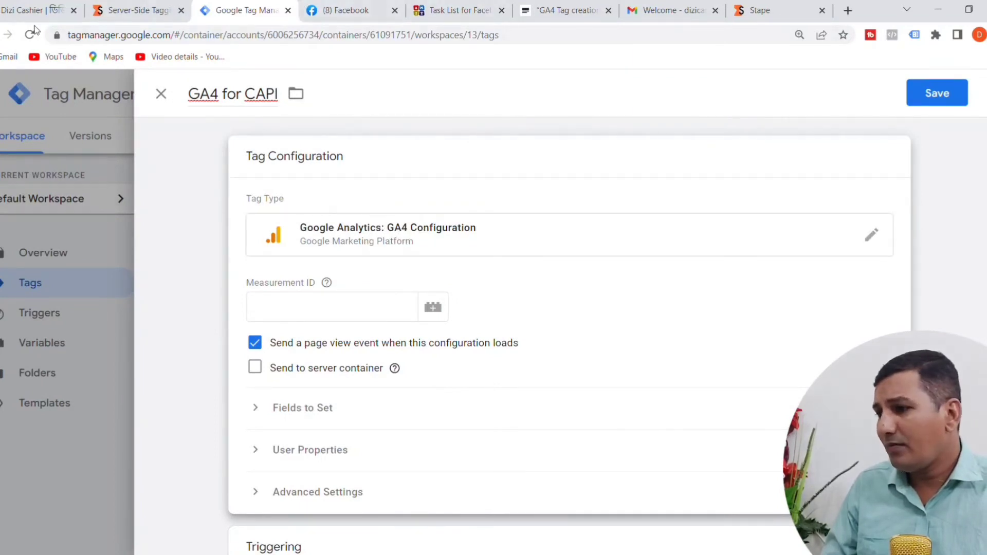
# Step: Get the GA4 measurement ID from the dizicashier.com site and set the tag's Measurement ID to G-PXS0NLPZ2X
pyautogui.click(35, 10)
pyautogui.moveTo(691, 122)
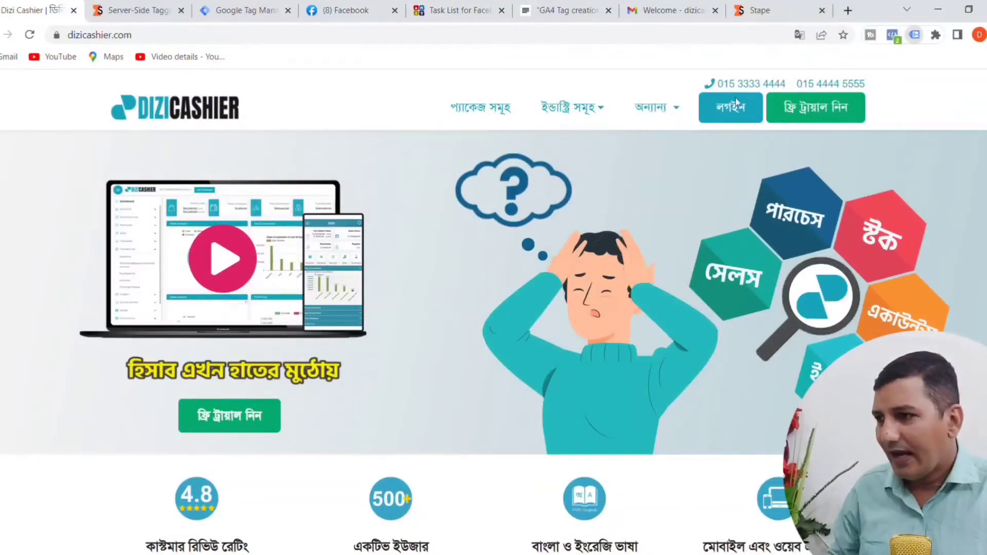
pyautogui.click(241, 10)
pyautogui.click(283, 314)
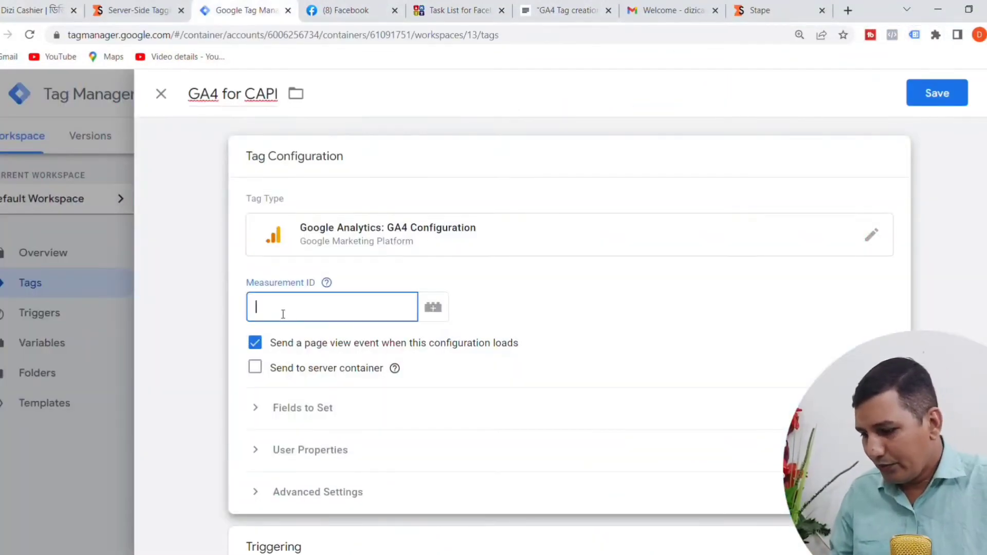
pyautogui.write('G-PXS0NLPZ2X')
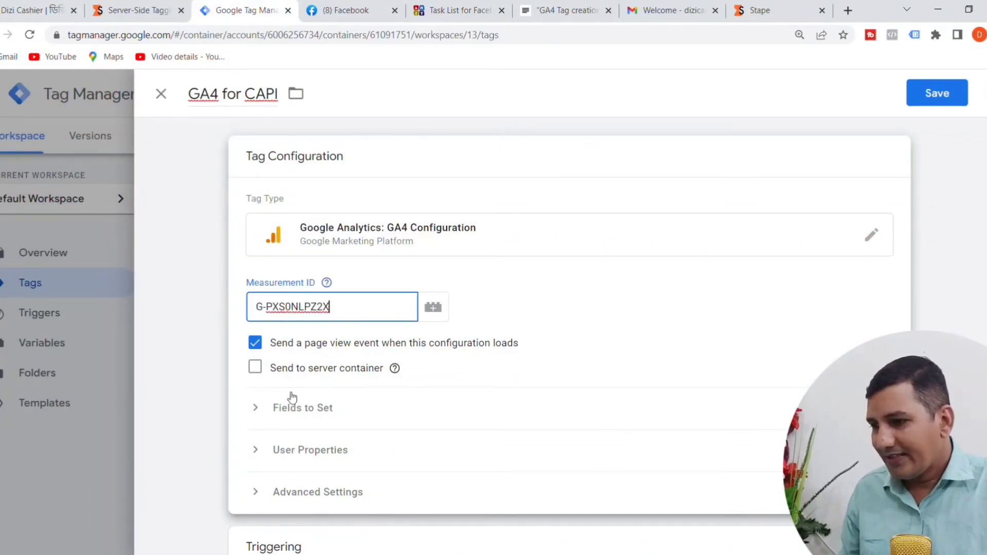
pyautogui.click(389, 380)
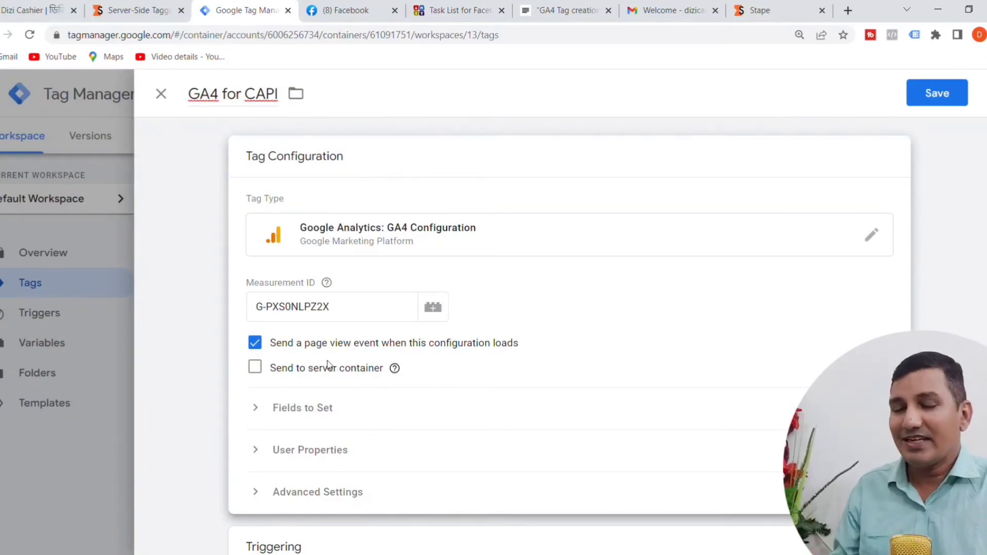
pyautogui.click(256, 369)
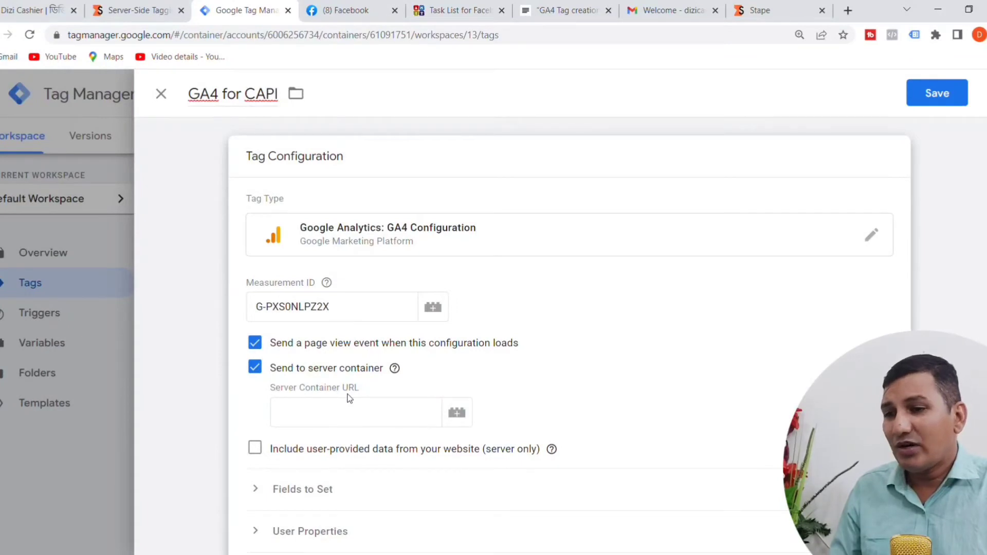
pyautogui.click(770, 12)
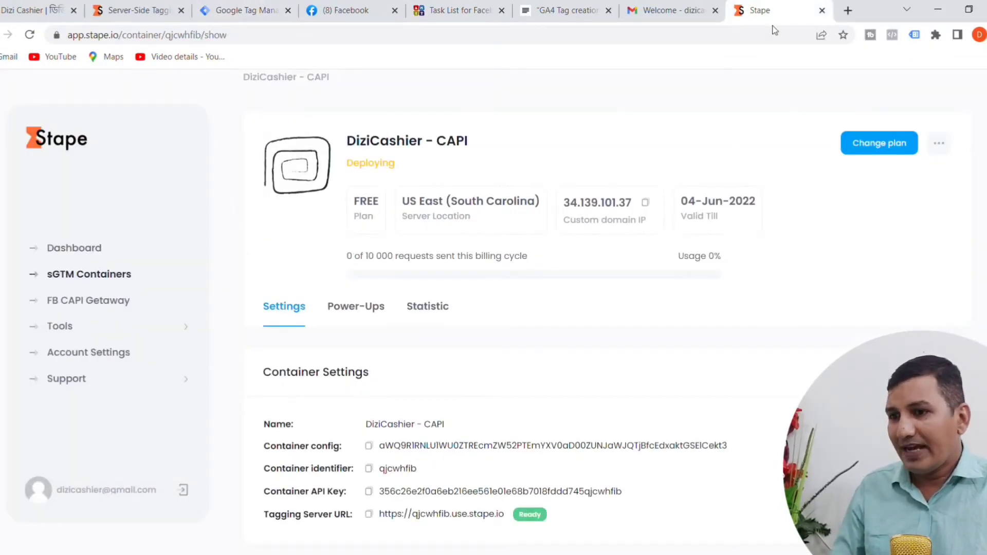
pyautogui.click(373, 516)
pyautogui.hotkey('ctrl', '3')
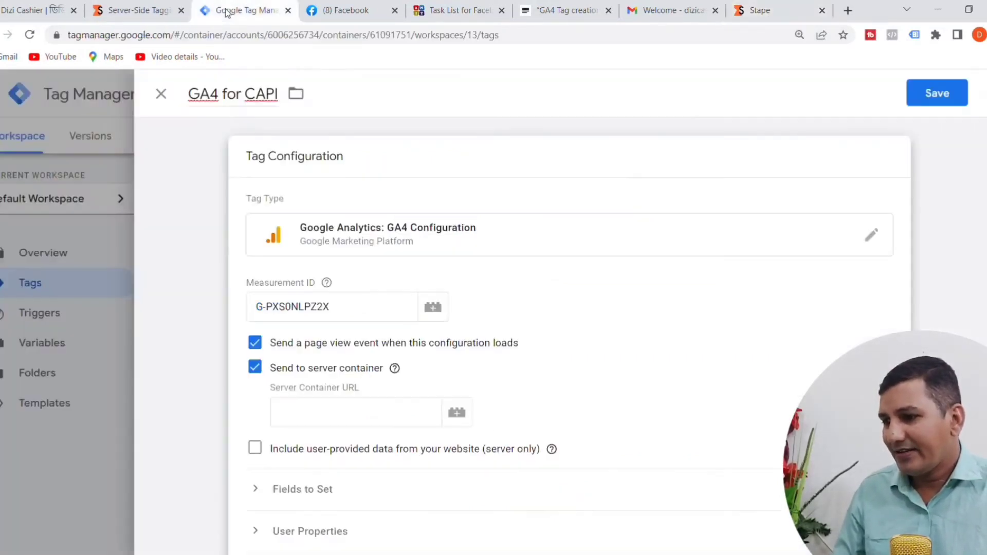
pyautogui.click(297, 419)
pyautogui.hotkey('ctrl', 'v')
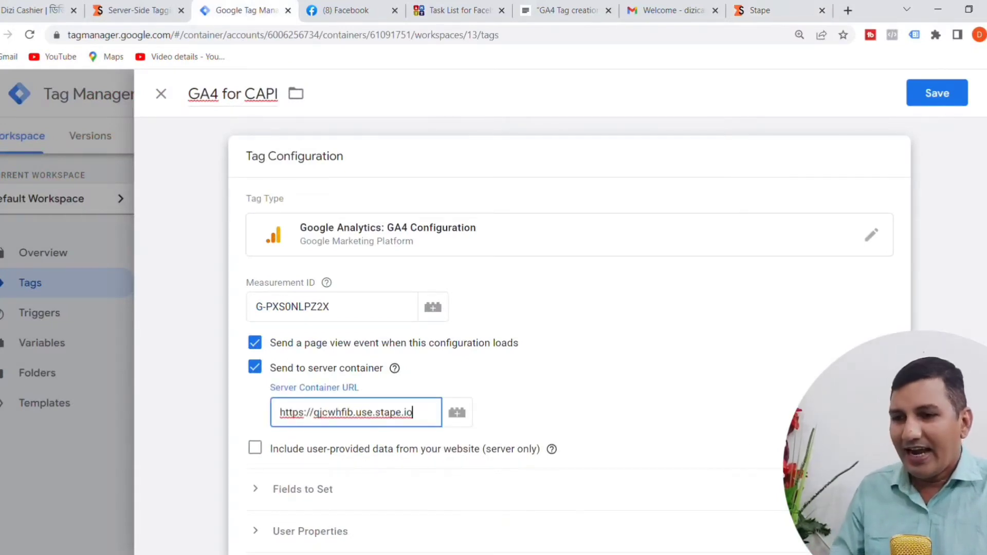
# Step: Assign the All Pages trigger to the GA4 for CAPI tag and save the tag
pyautogui.scroll(-4, 928, 310)
pyautogui.scroll(-1, 928, 310)
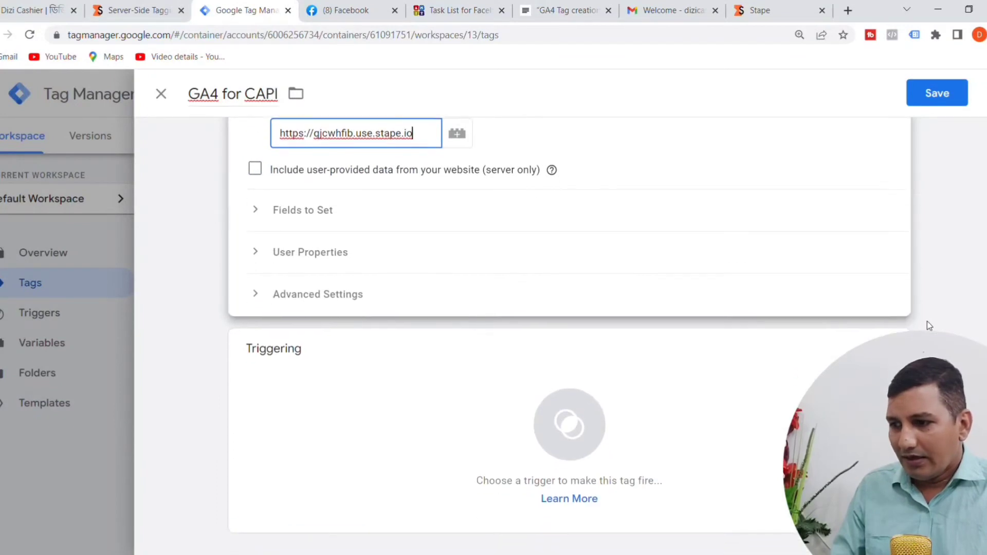
pyautogui.click(580, 459)
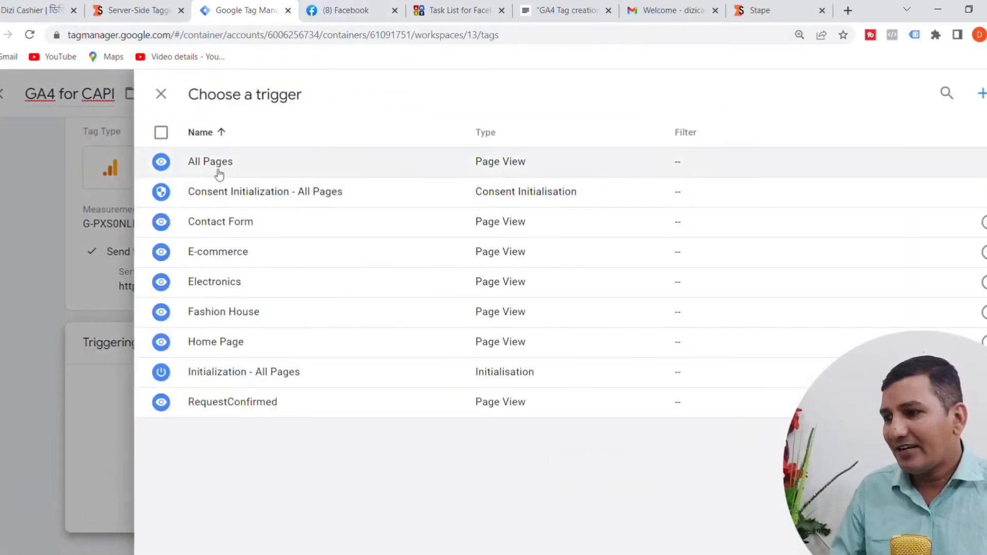
pyautogui.click(219, 173)
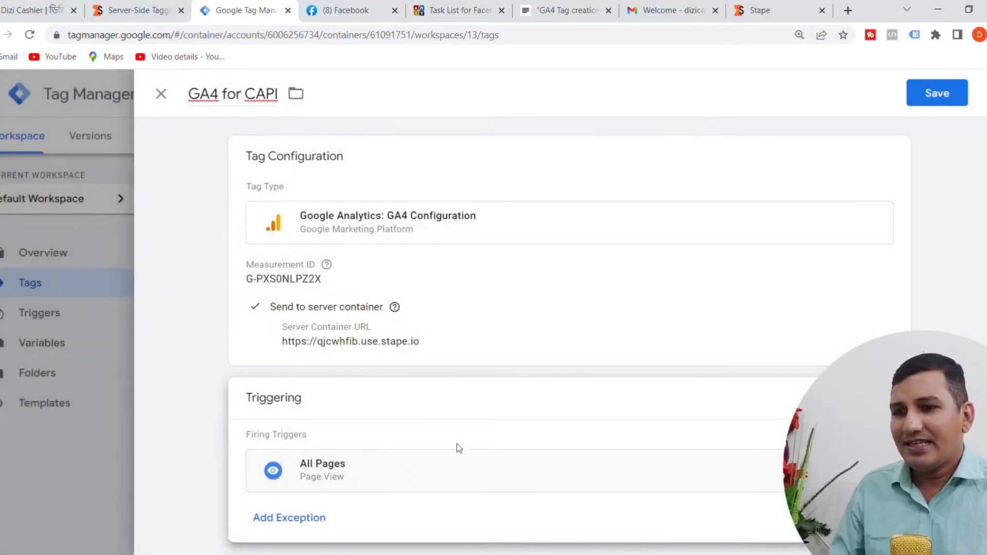
pyautogui.click(931, 93)
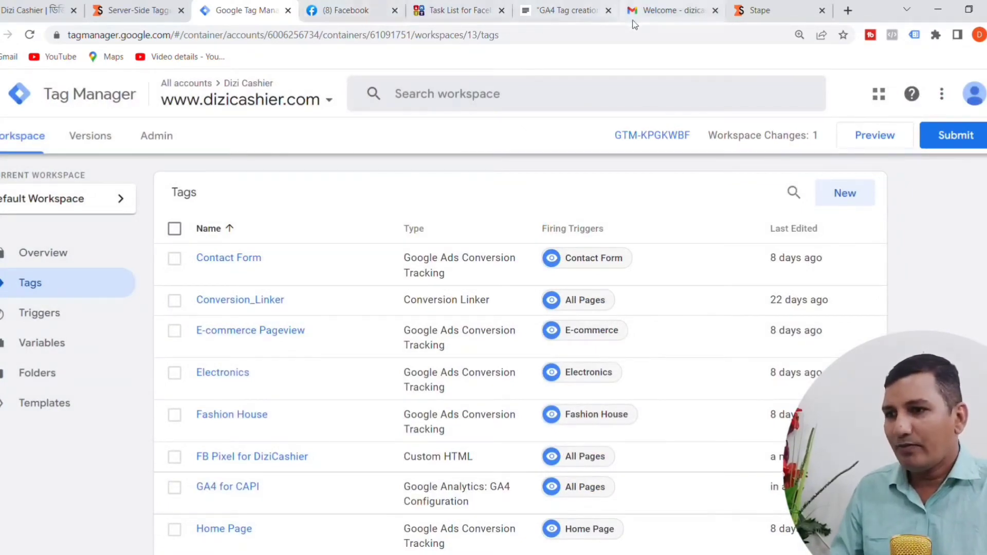
# Step: Remove the completed "GA4 Tag creation for CAPI at GTM" line from the JustNotepad checklist
pyautogui.click(545, 14)
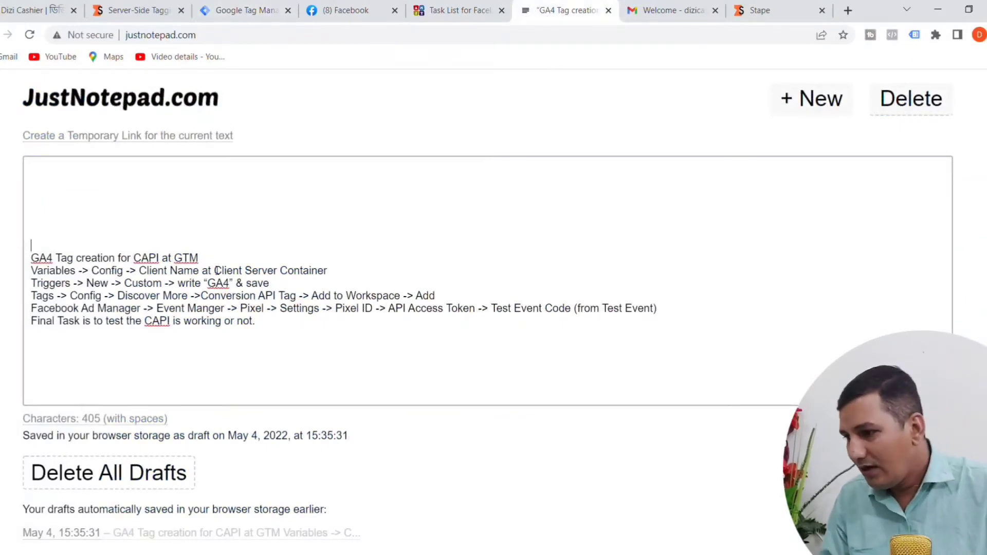
pyautogui.moveTo(205, 259); pyautogui.dragTo(7, 262)
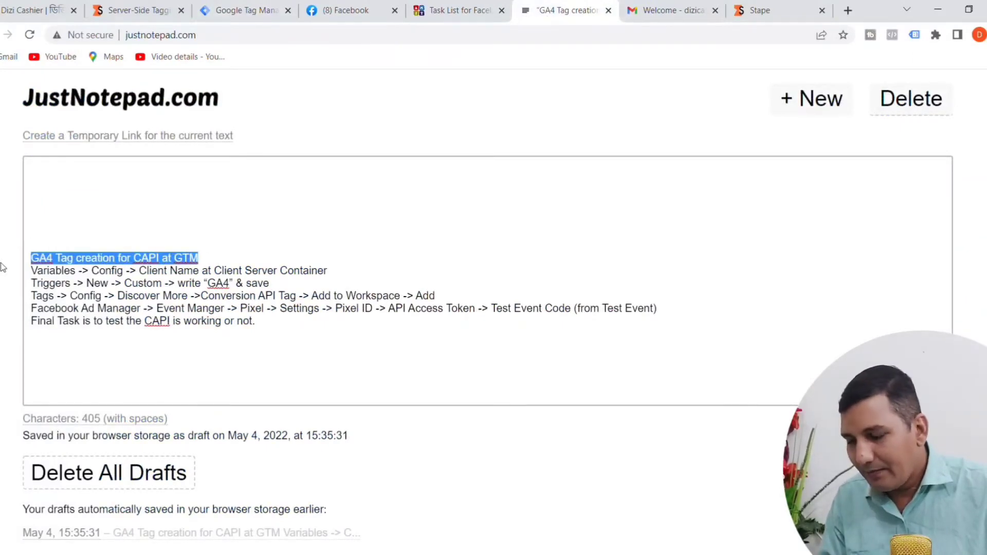
pyautogui.hotkey('ctrl', 'x')
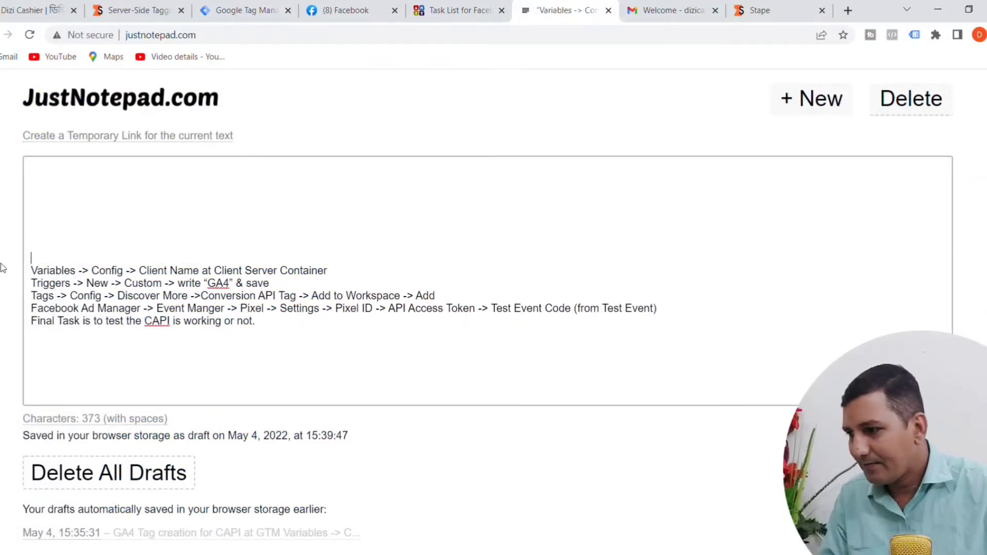
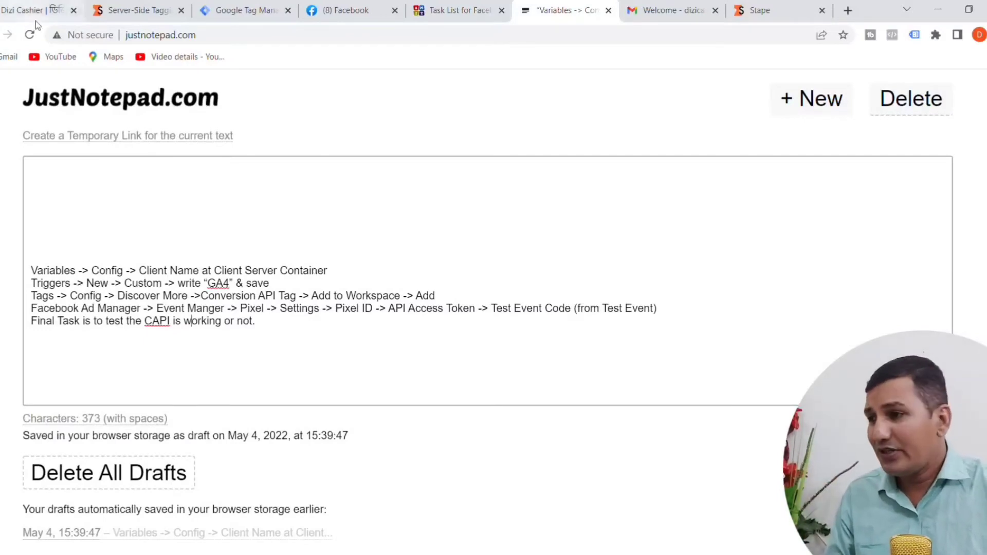
pyautogui.click(256, 12)
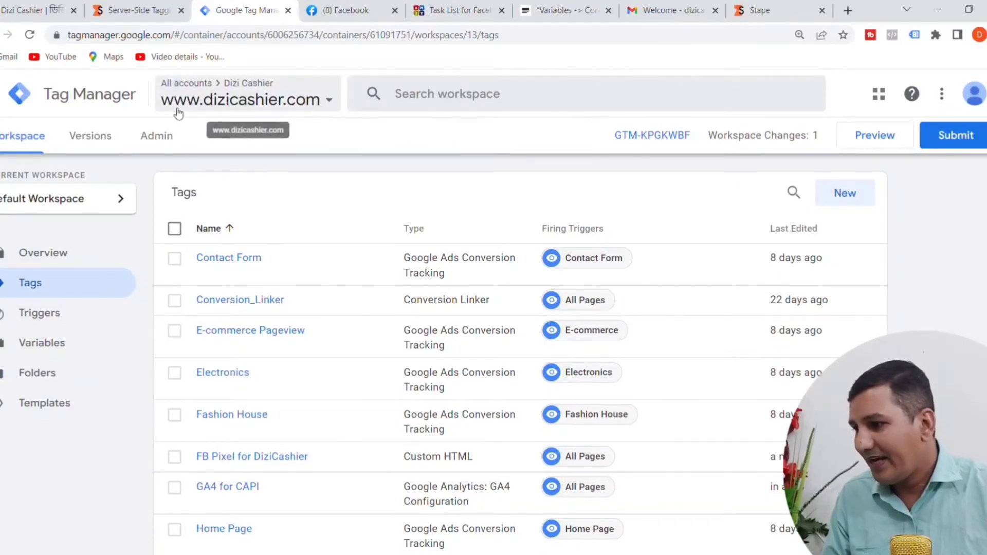
pyautogui.click(46, 353)
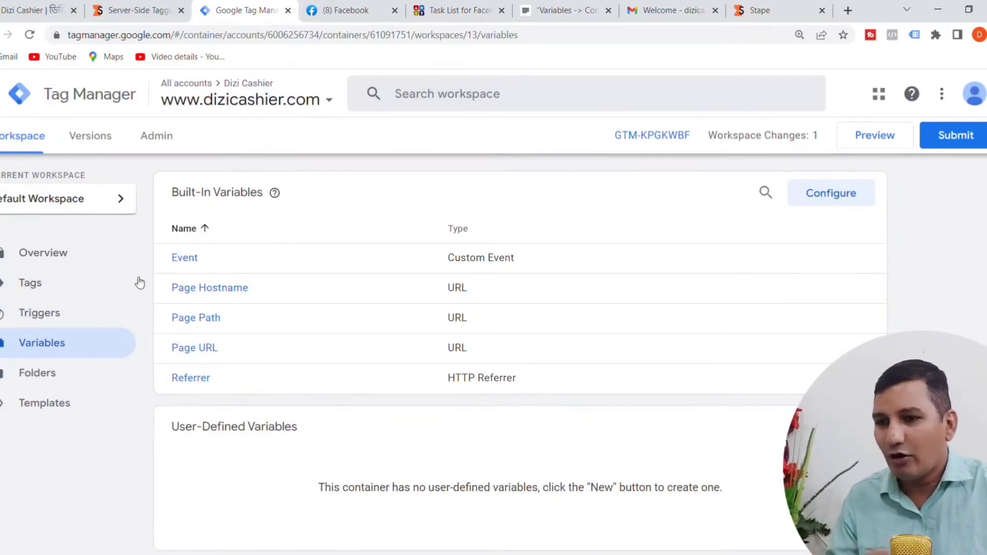
pyautogui.click(841, 201)
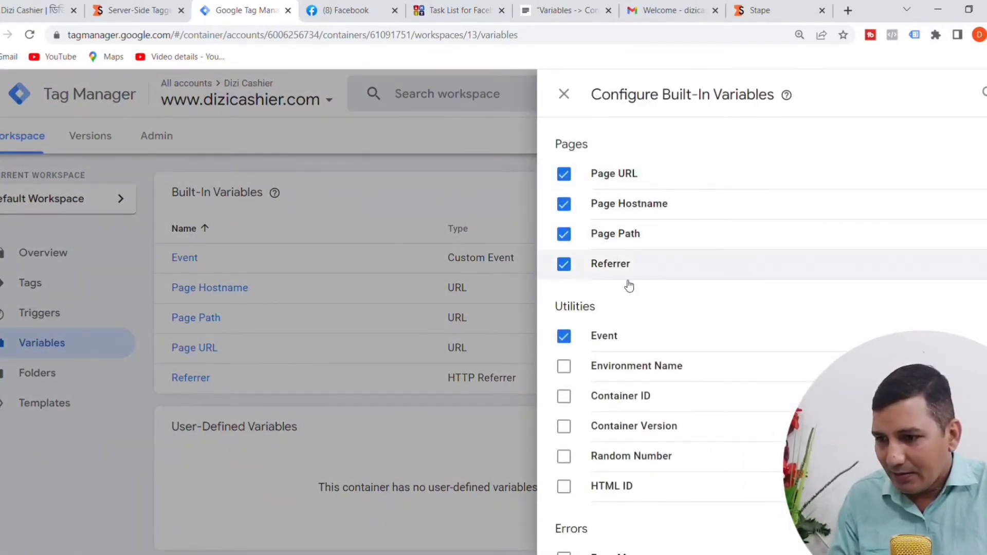
pyautogui.scroll(-3, 650, 451)
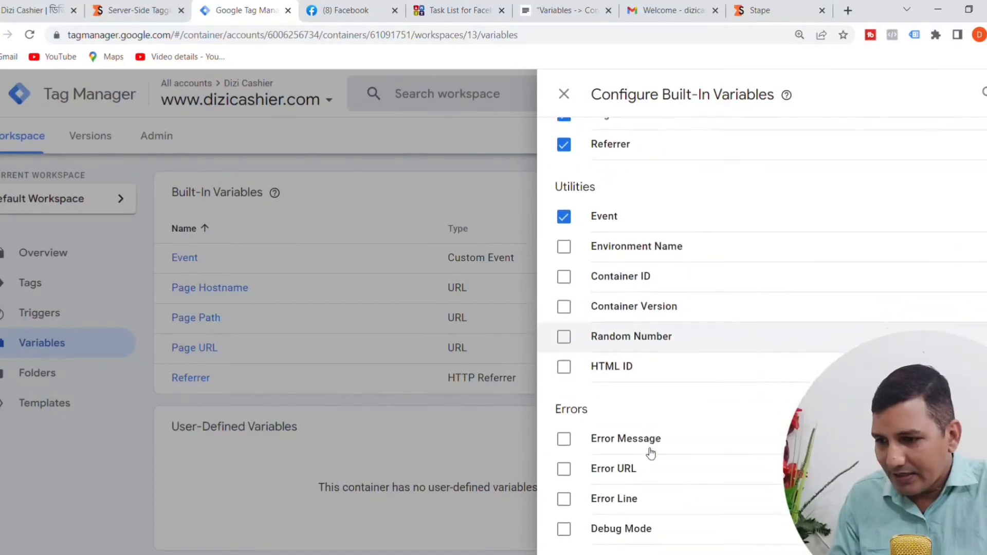
pyautogui.scroll(3, 690, 445)
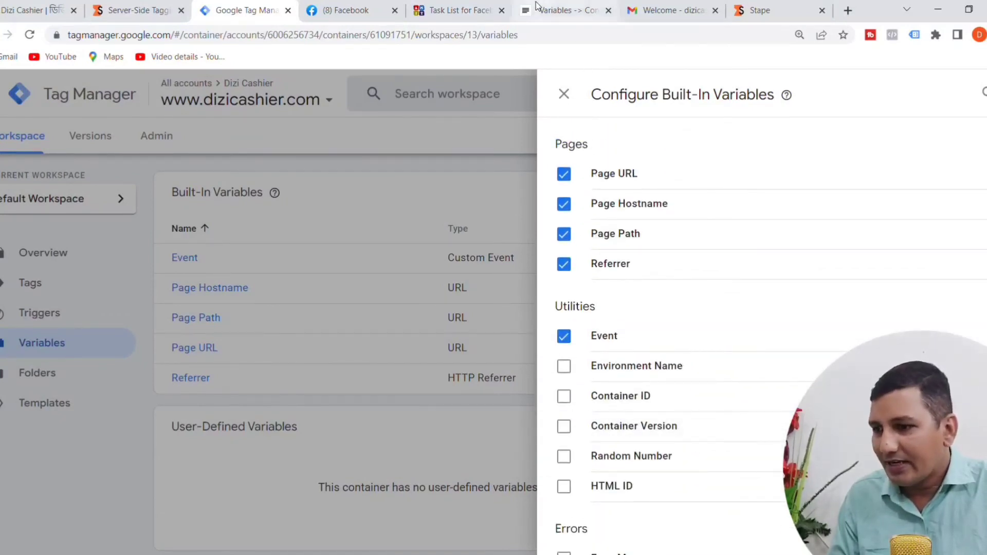
pyautogui.click(565, 10)
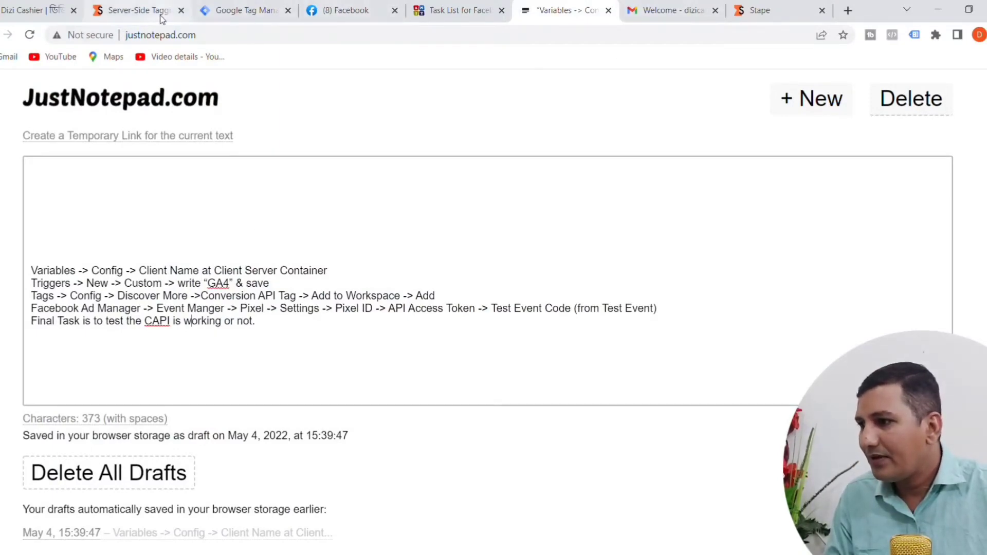
pyautogui.click(262, 11)
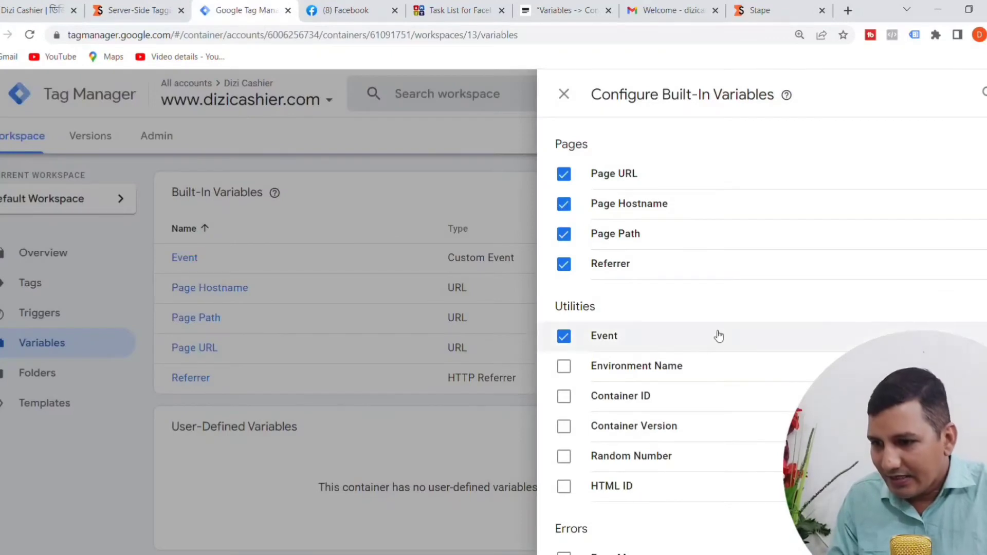
# Step: Look through the web container's full list of built-in variables for Client Name, then close the configuration
pyautogui.scroll(-1, 718, 335)
pyautogui.scroll(-5, 710, 359)
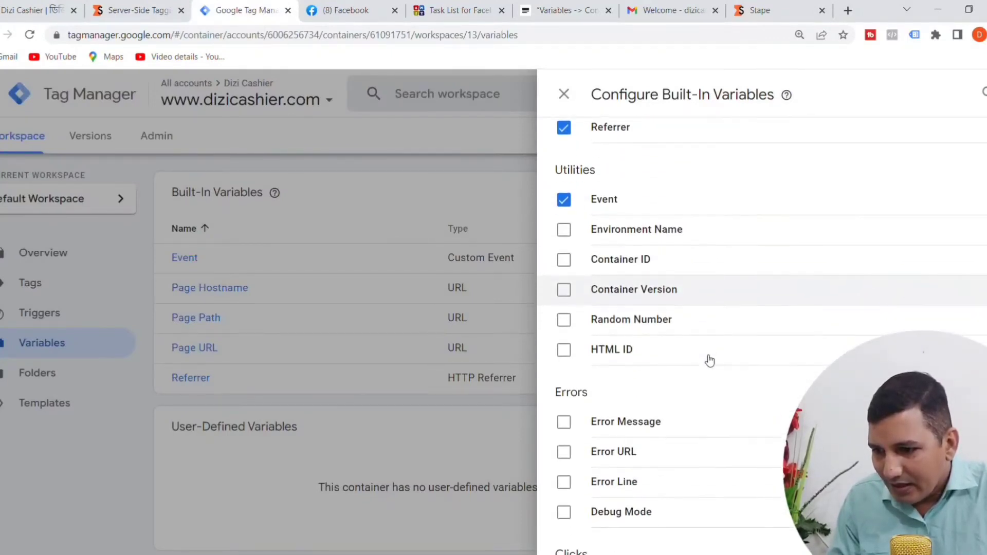
pyautogui.scroll(-4, 707, 357)
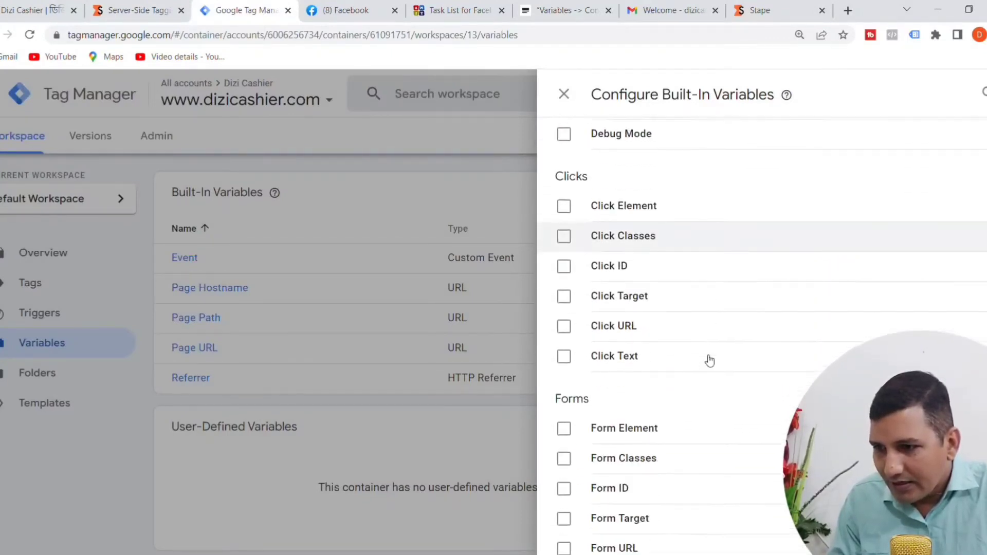
pyautogui.scroll(-8, 707, 329)
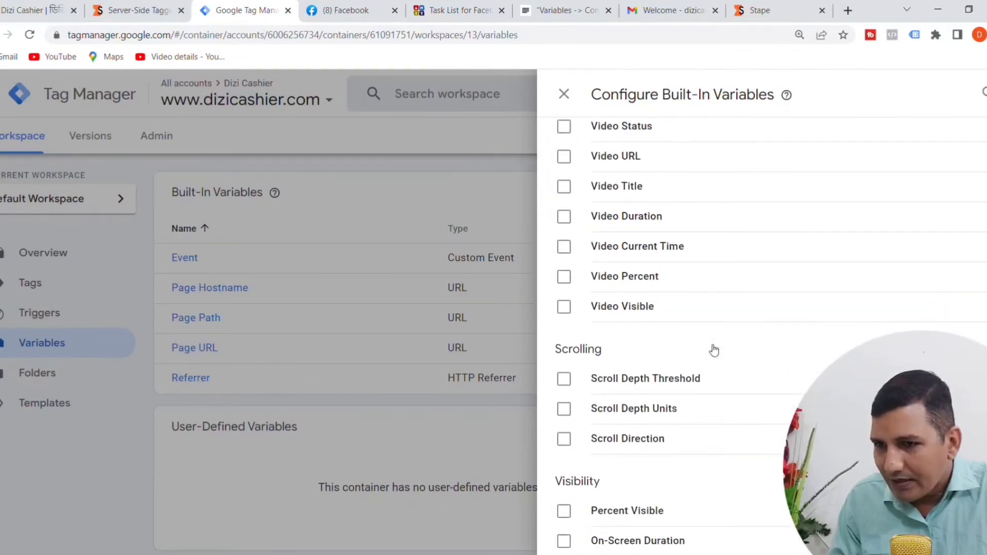
pyautogui.scroll(15, 712, 348)
pyautogui.scroll(3, 709, 345)
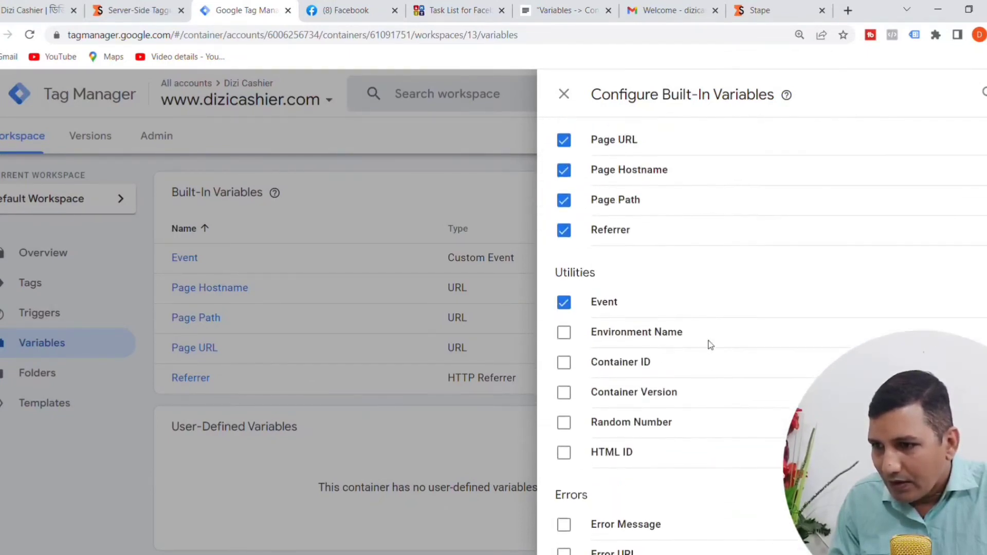
pyautogui.scroll(-5, 675, 353)
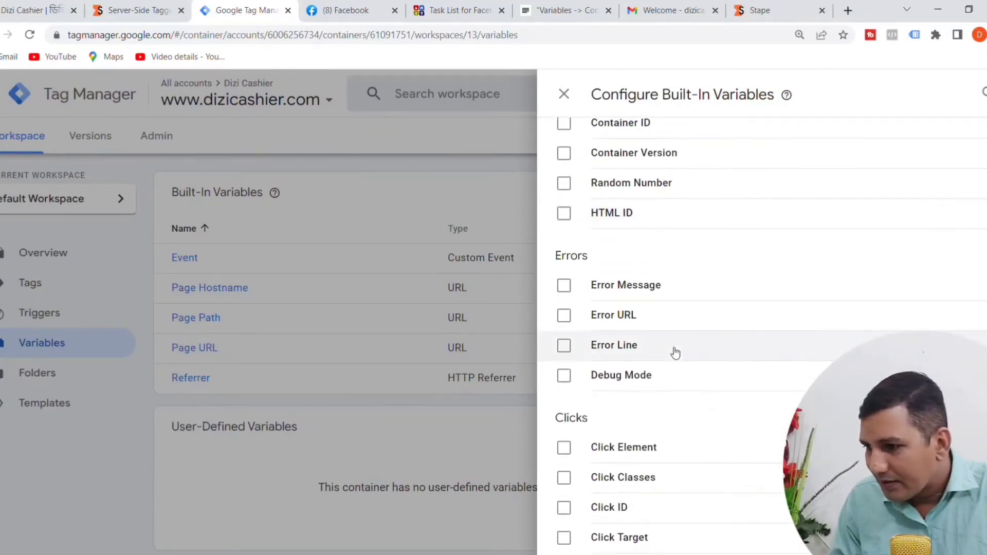
pyautogui.scroll(-3, 675, 353)
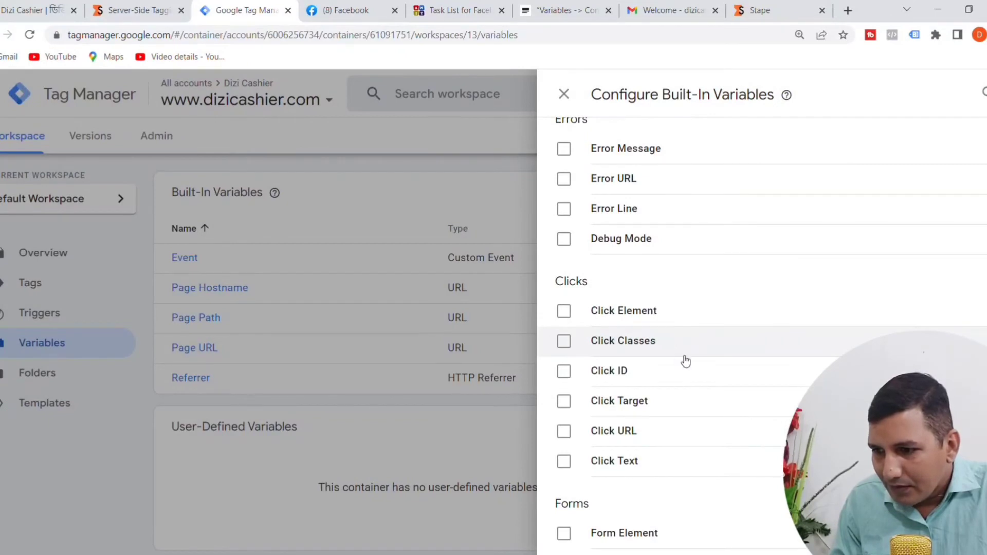
pyautogui.scroll(-9, 686, 361)
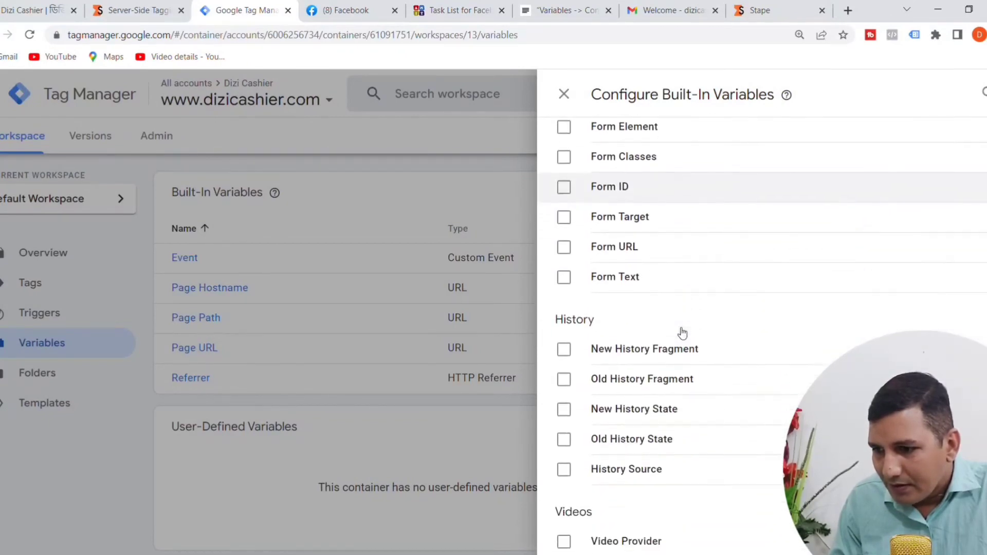
pyautogui.scroll(-8, 683, 333)
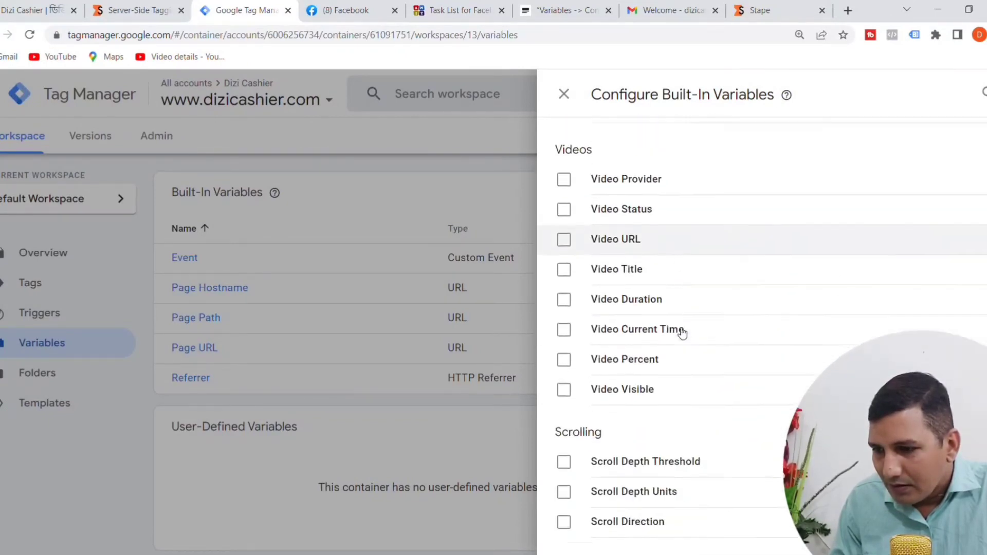
pyautogui.scroll(-2, 683, 333)
pyautogui.scroll(8, 707, 426)
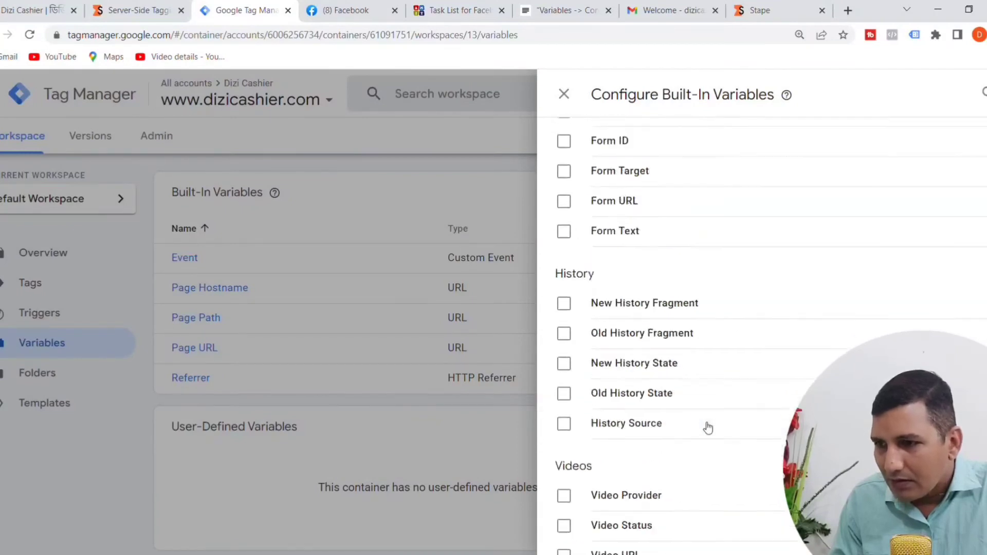
pyautogui.scroll(18, 704, 419)
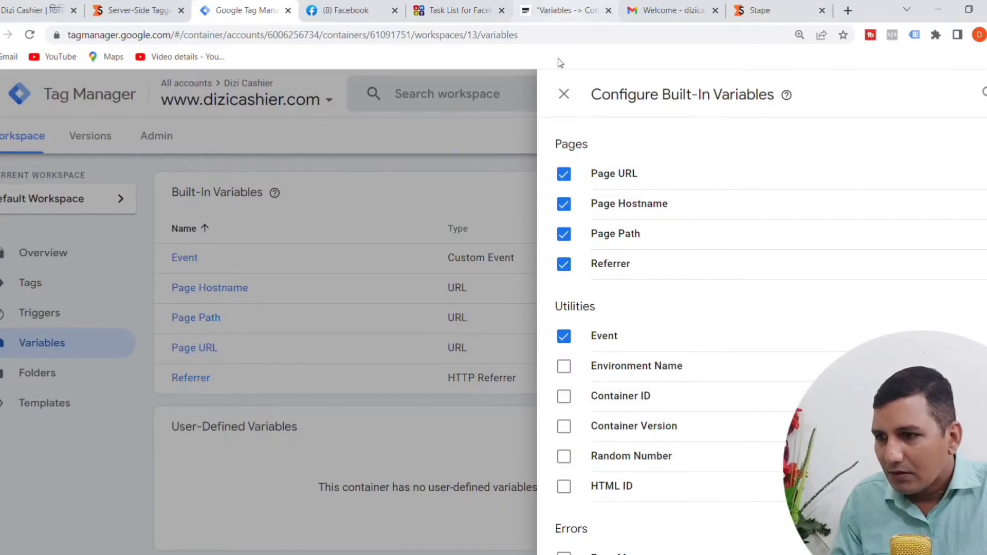
pyautogui.click(564, 94)
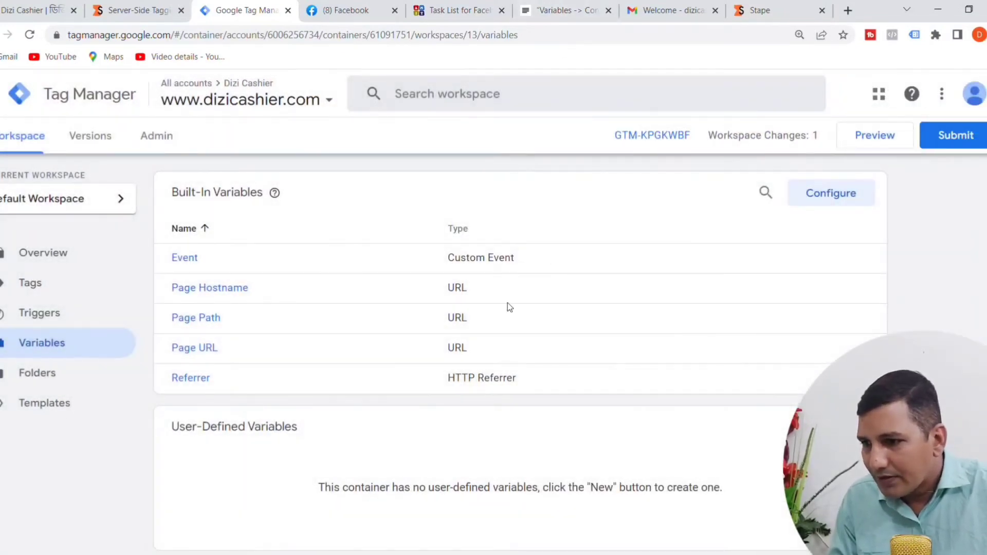
# Step: Reopen the web container's built-in variable configuration and recheck its Utilities, Errors, Clicks, Forms and History groups for Client Name
pyautogui.scroll(-1, 823, 263)
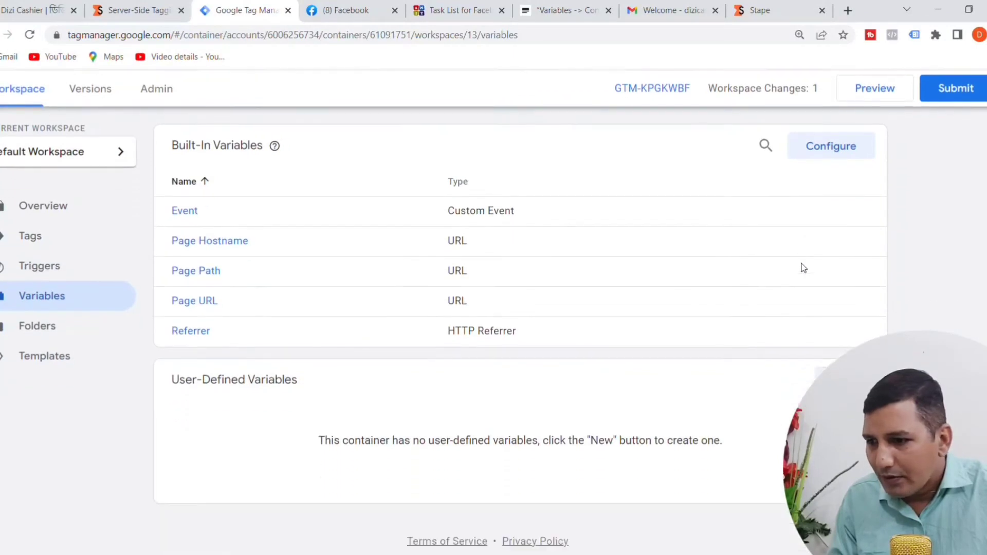
pyautogui.scroll(1, 802, 269)
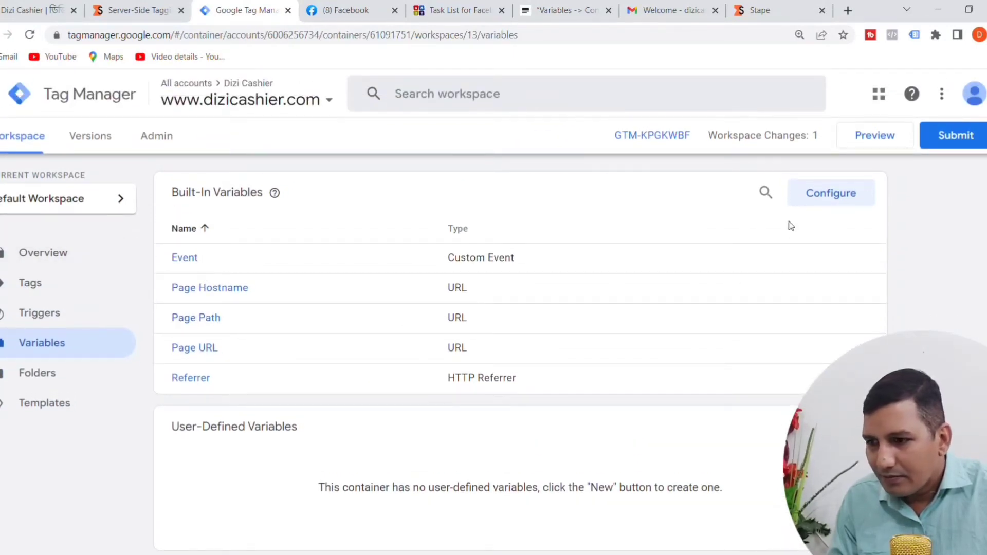
pyautogui.click(817, 193)
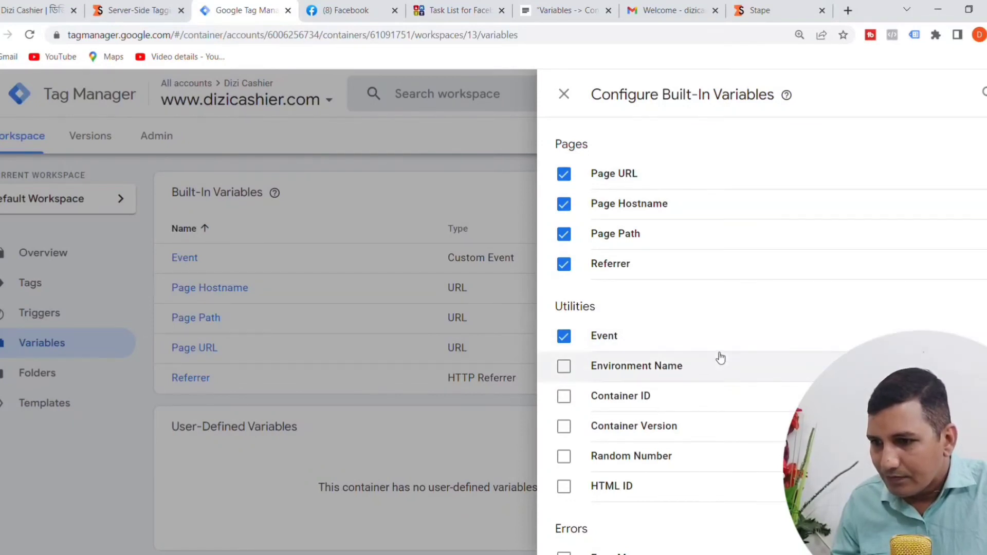
pyautogui.scroll(-6, 718, 355)
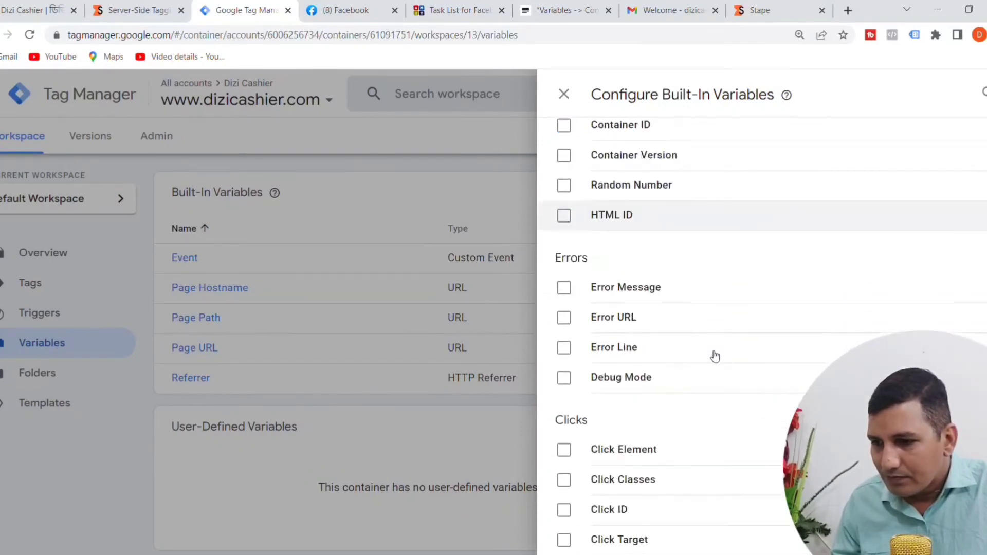
pyautogui.scroll(-4, 675, 408)
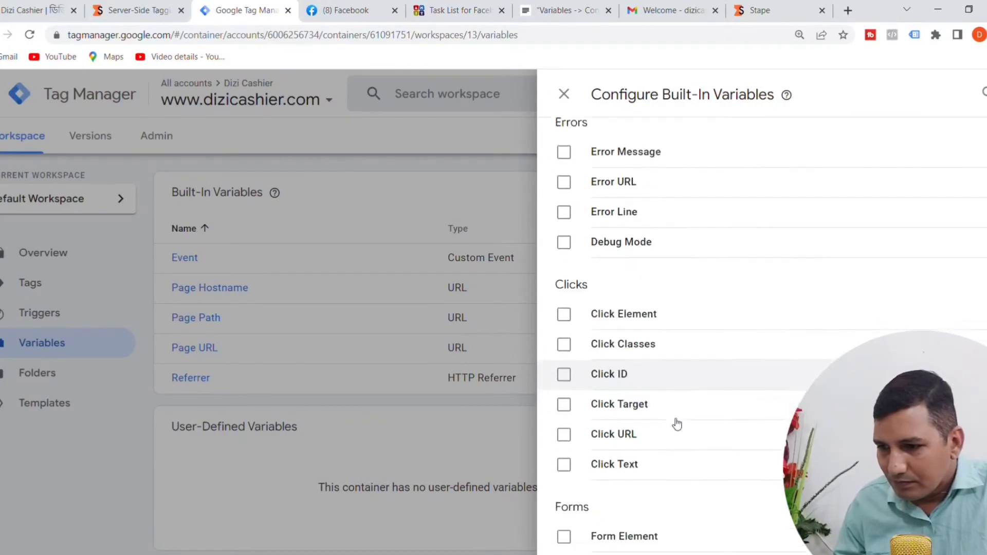
pyautogui.scroll(-5, 671, 432)
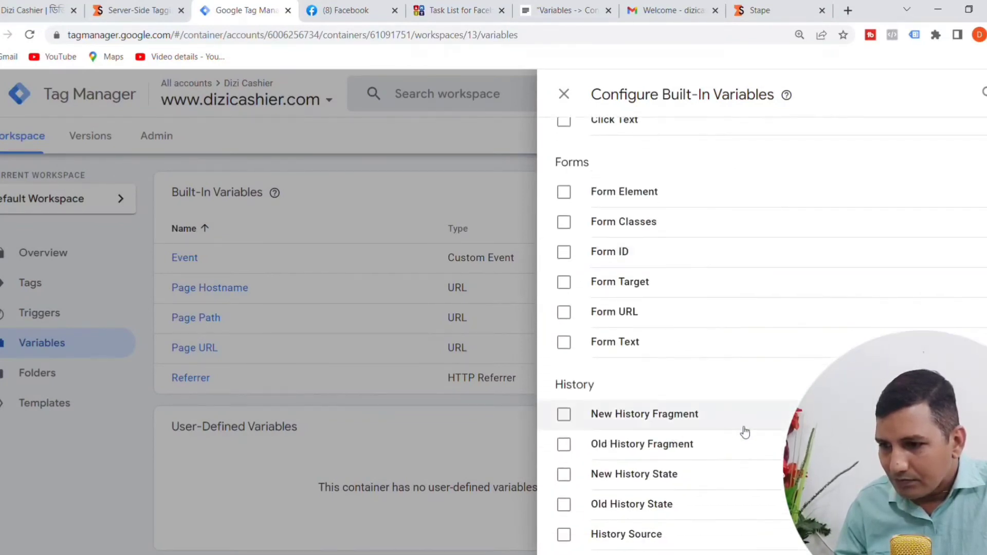
pyautogui.scroll(7, 747, 431)
pyautogui.scroll(7, 748, 432)
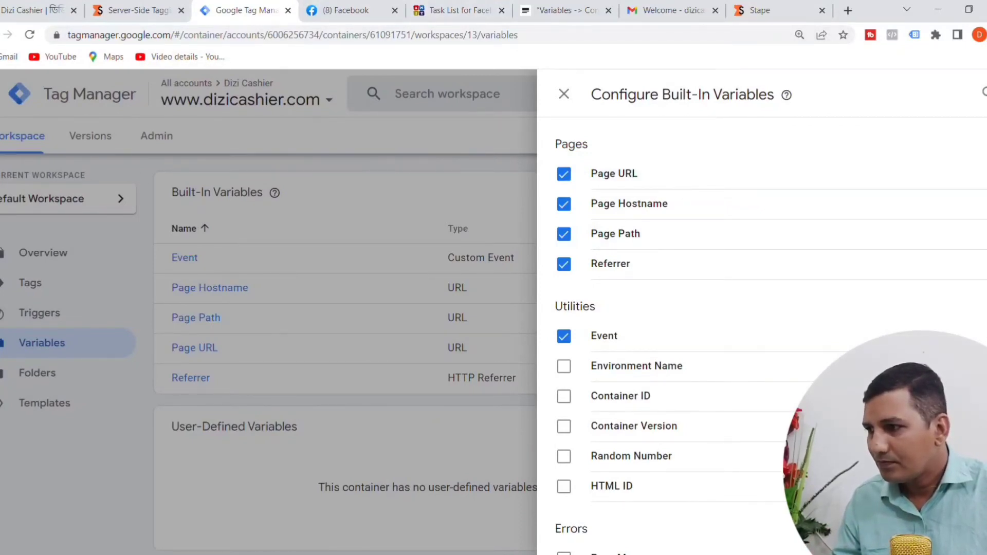
pyautogui.click(11, 94)
pyautogui.click(11, 94)
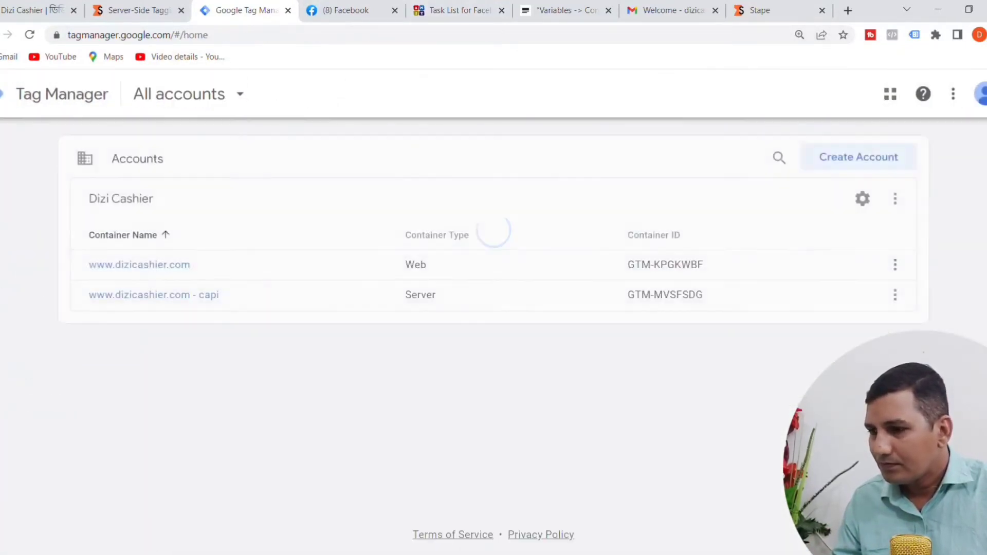
pyautogui.click(165, 296)
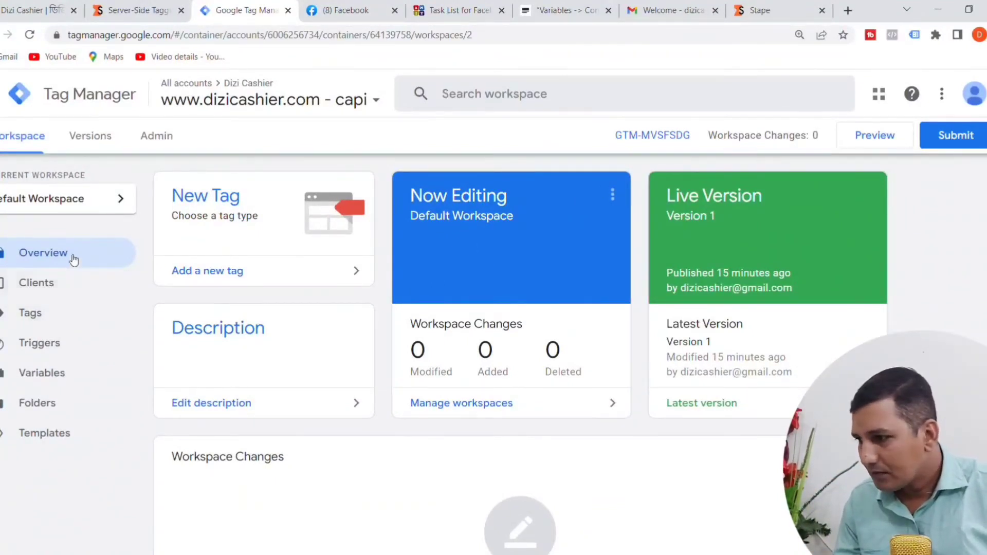
pyautogui.click(37, 375)
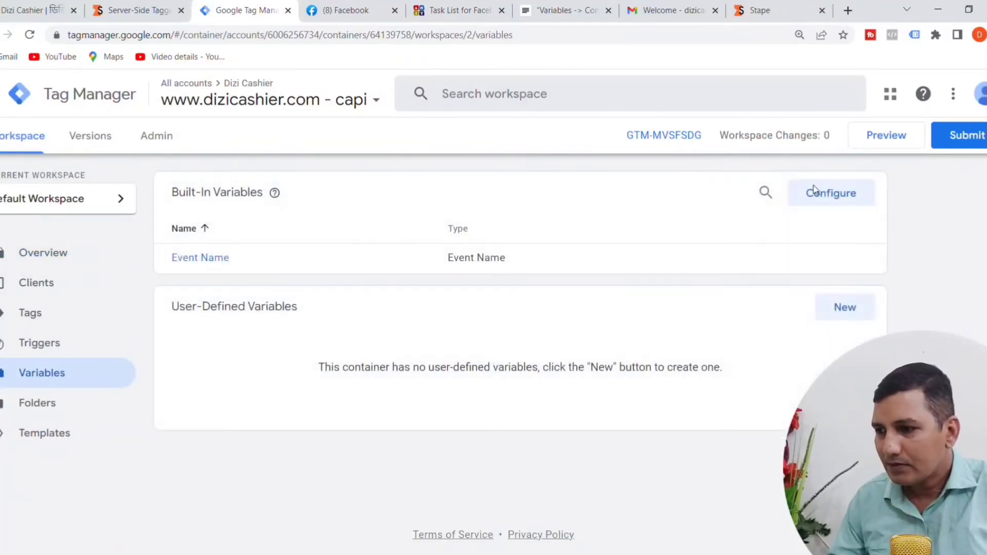
pyautogui.click(844, 201)
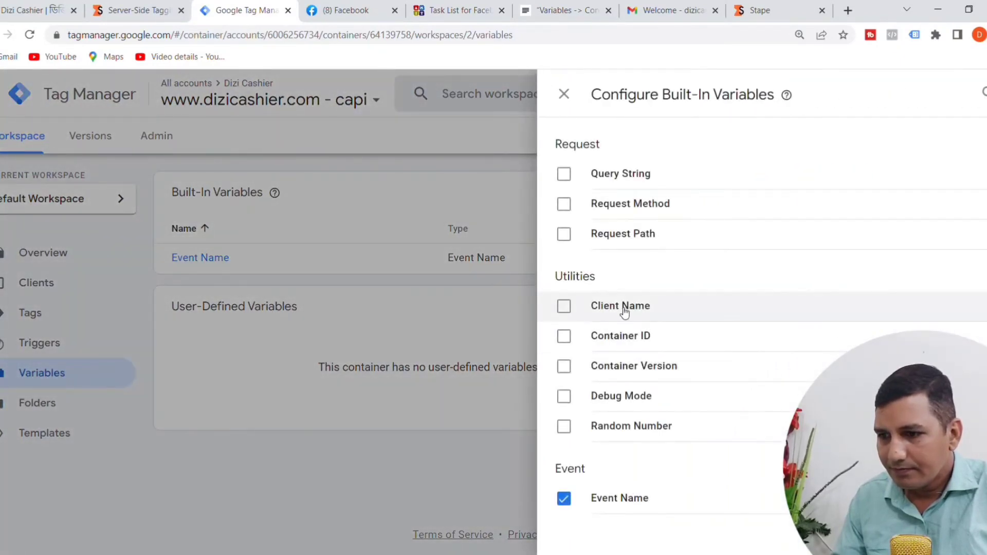
pyautogui.click(565, 95)
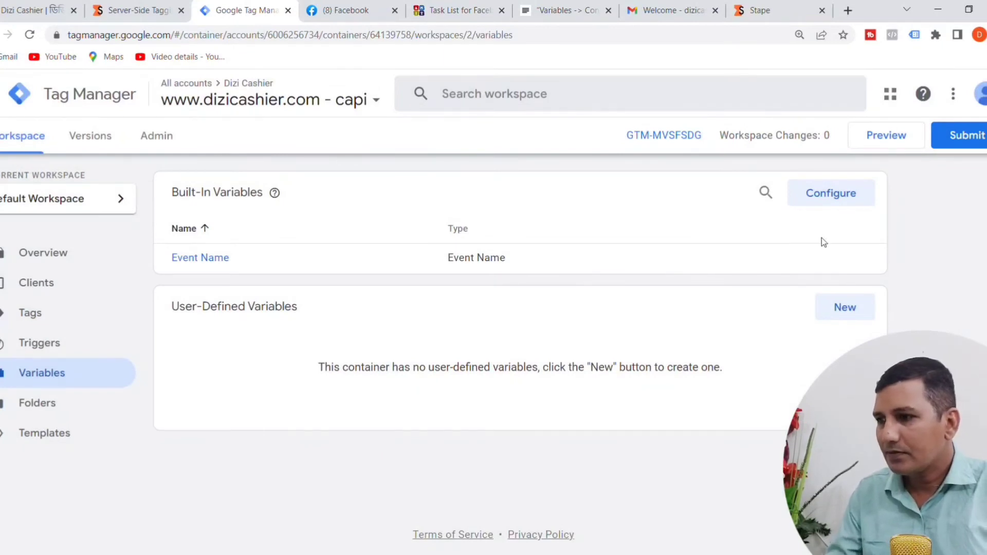
# Step: Return to the JustNotepad checklist, restore the "GA4 Tag creation for CAPI at GTM" line, and remove it again
pyautogui.click(1, 94)
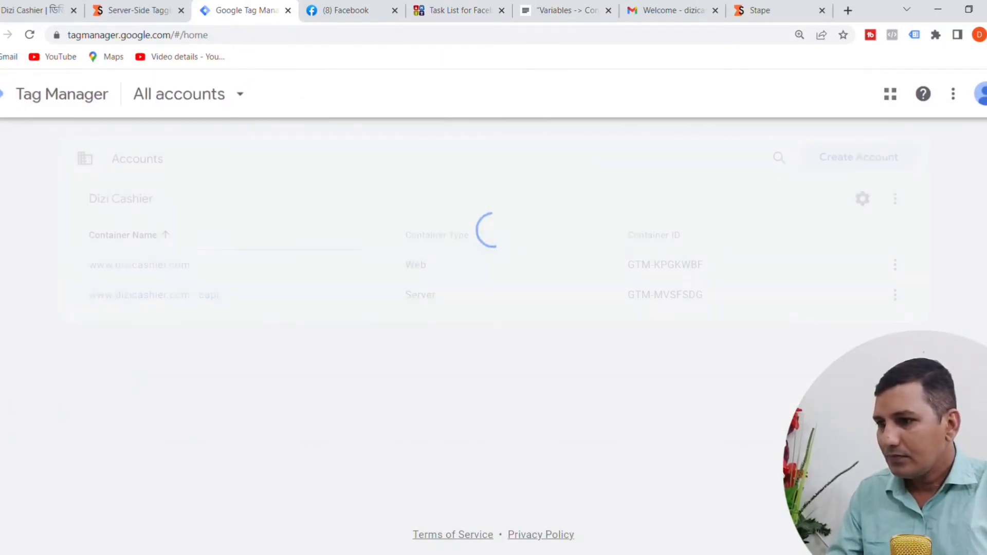
pyautogui.click(586, 11)
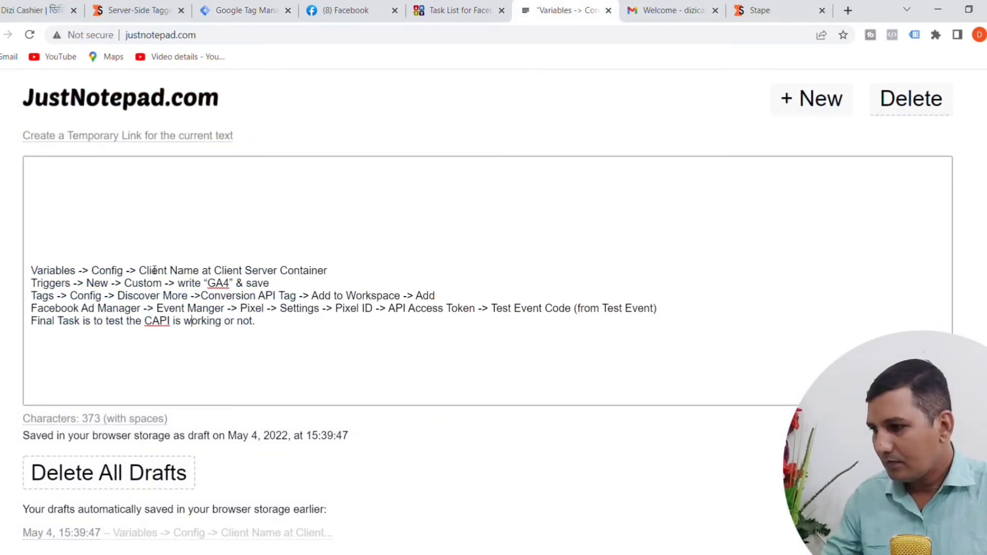
pyautogui.hotkey('ctrl', 'z')
pyautogui.click(267, 258)
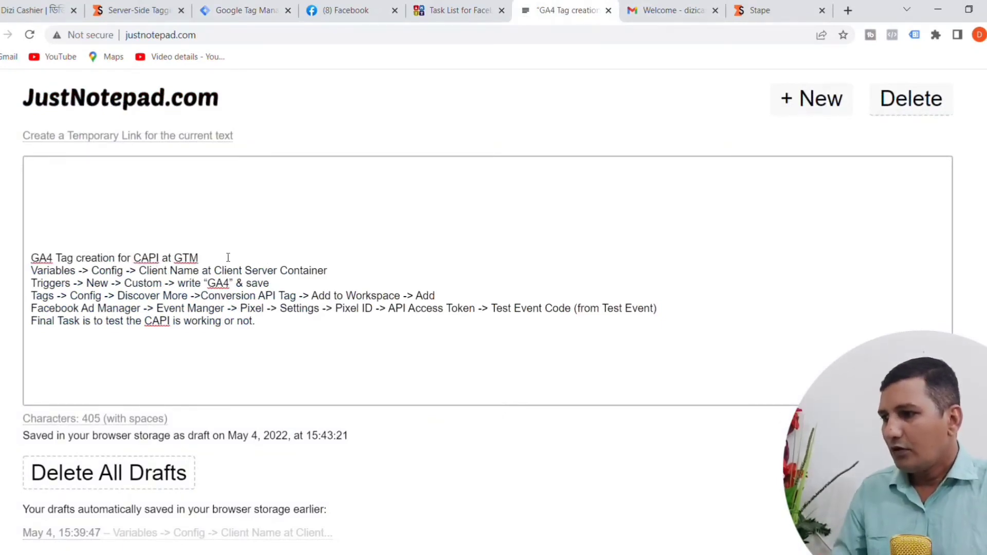
pyautogui.hotkey('shift', 'Up')
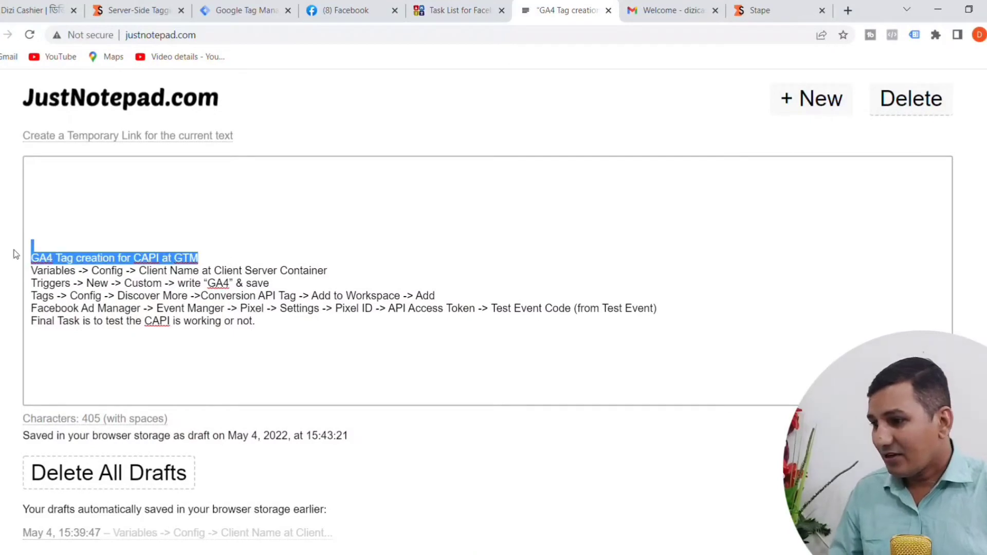
pyautogui.press('BackSpace')
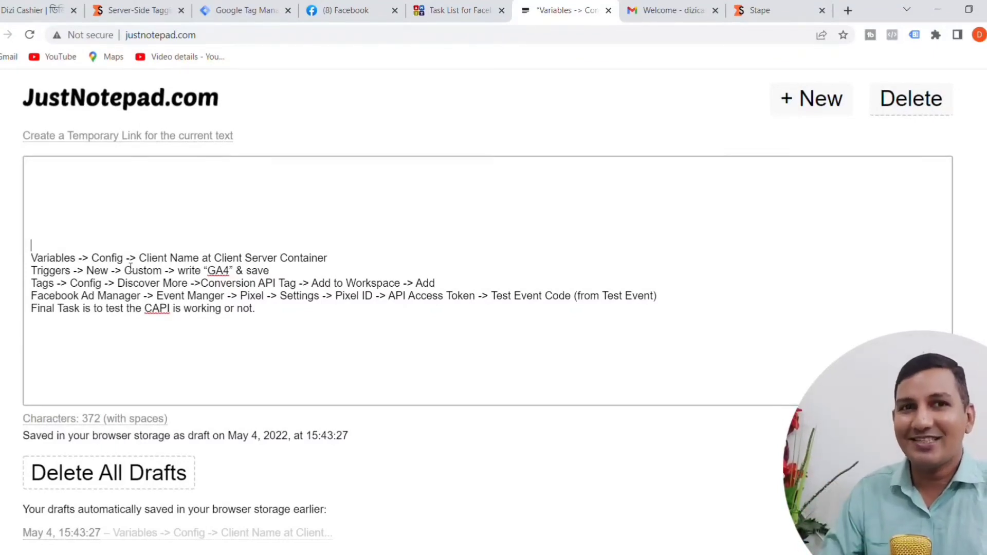
# Step: Review the checklist's first line, highlighting "Client Name" and the "Client Server Container" it belongs to
pyautogui.click(33, 262)
pyautogui.moveTo(34, 261); pyautogui.dragTo(201, 262)
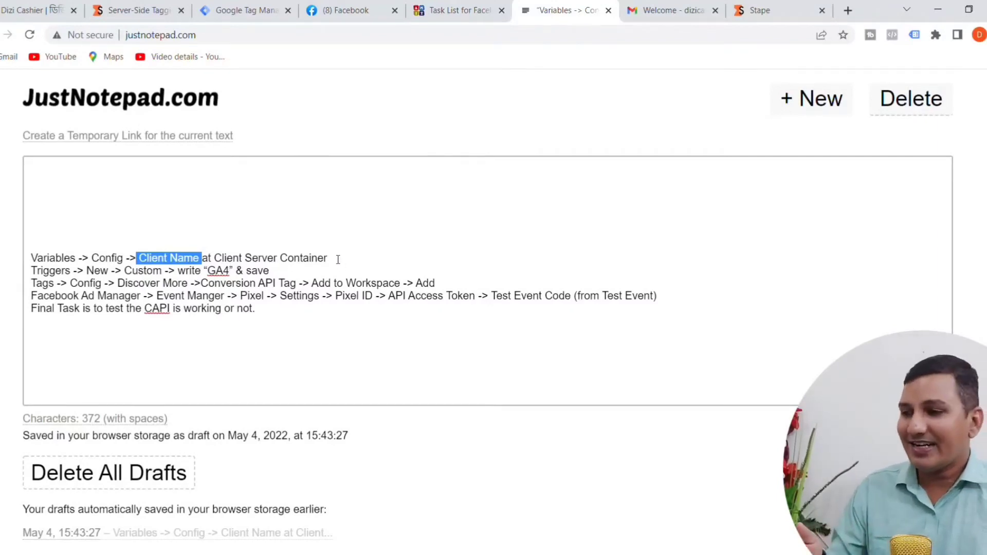
pyautogui.moveTo(338, 259); pyautogui.dragTo(214, 259)
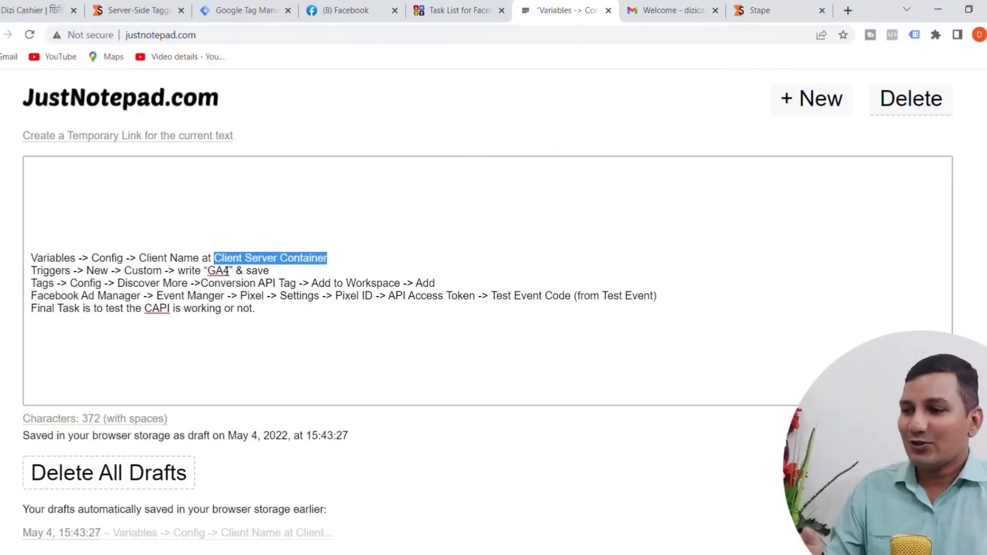
pyautogui.click(246, 11)
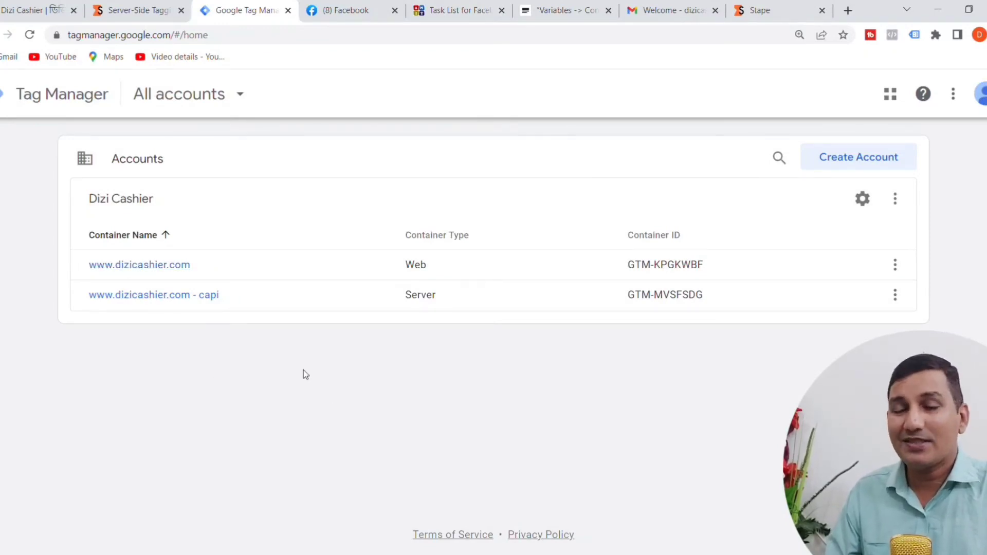
pyautogui.click(149, 304)
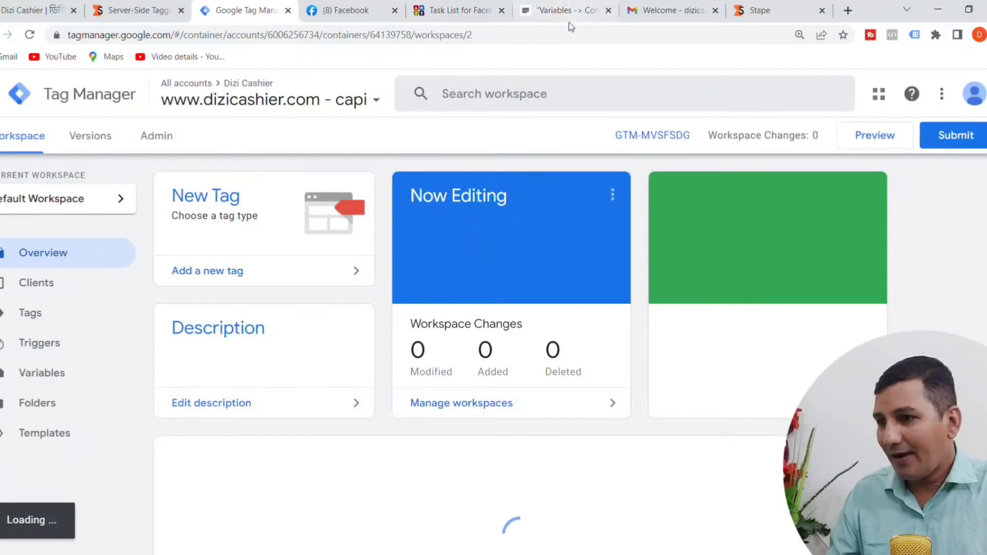
pyautogui.click(565, 11)
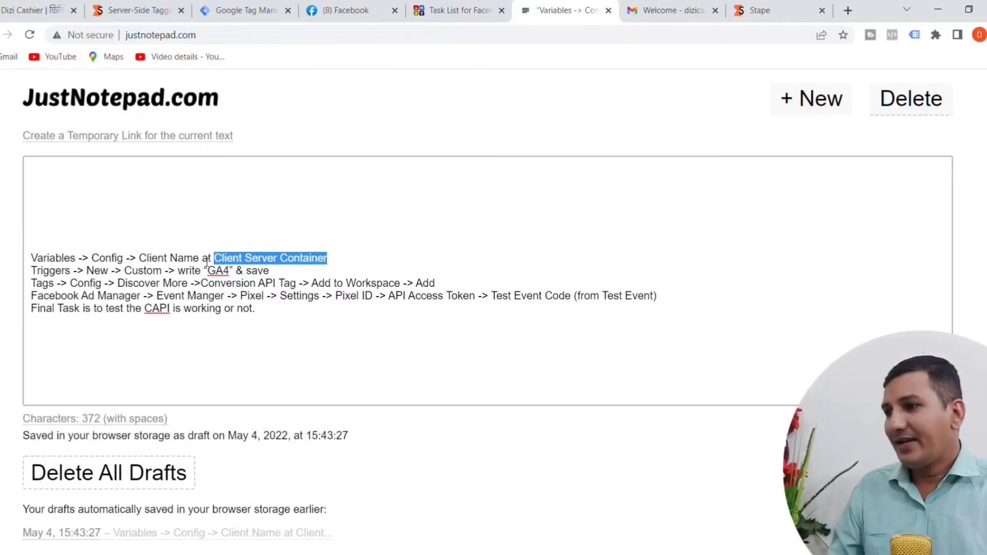
pyautogui.click(237, 18)
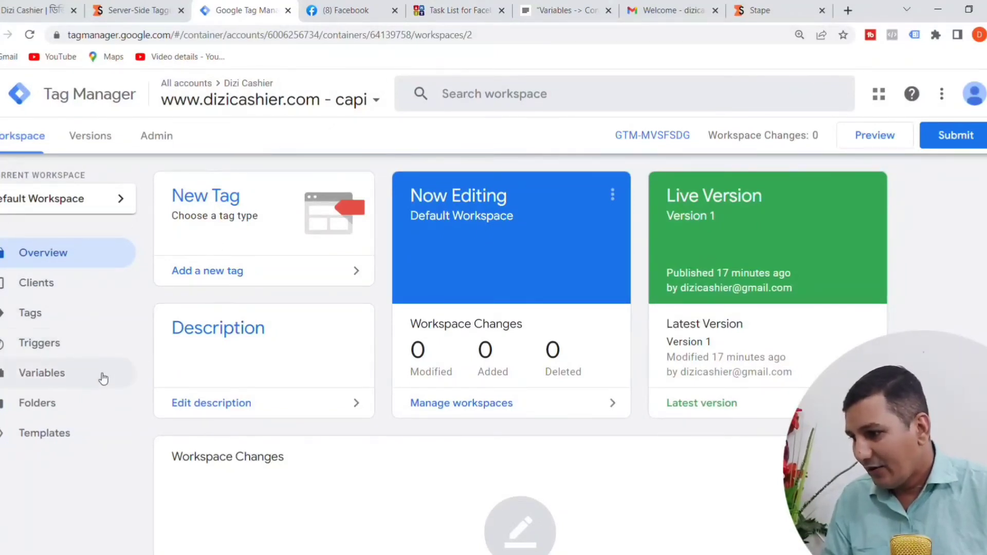
# Step: Enable the Client Name built-in variable in the server container's variables and close the configuration
pyautogui.click(47, 377)
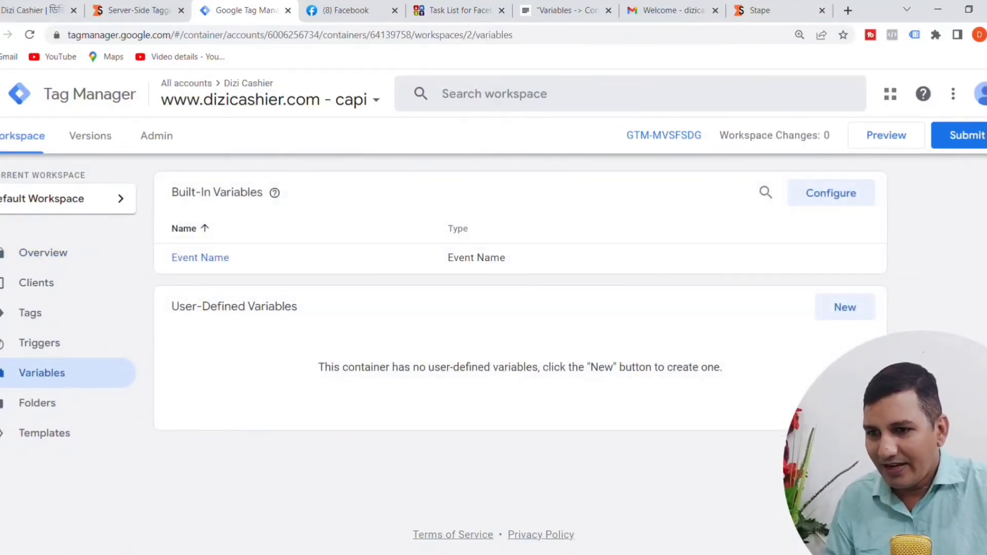
pyautogui.click(835, 197)
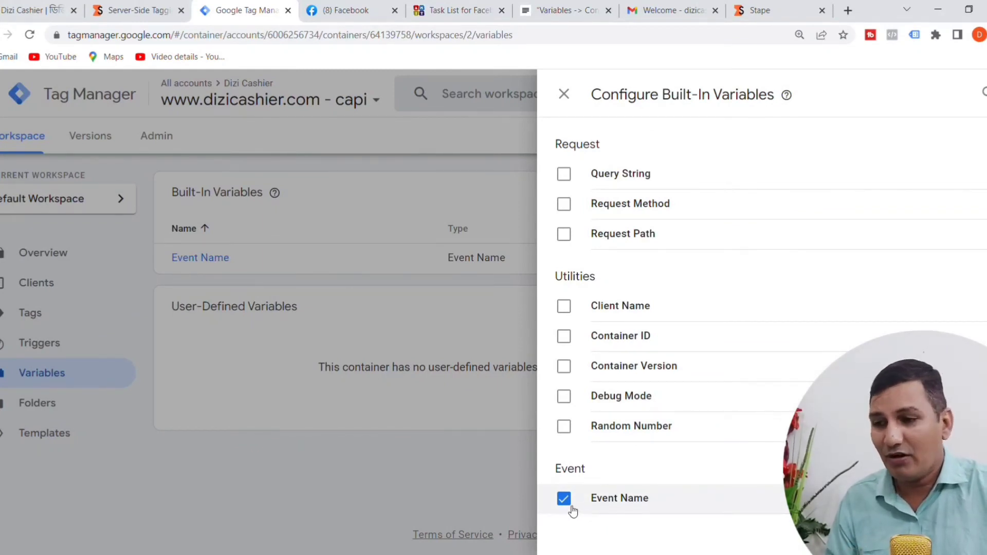
pyautogui.click(564, 307)
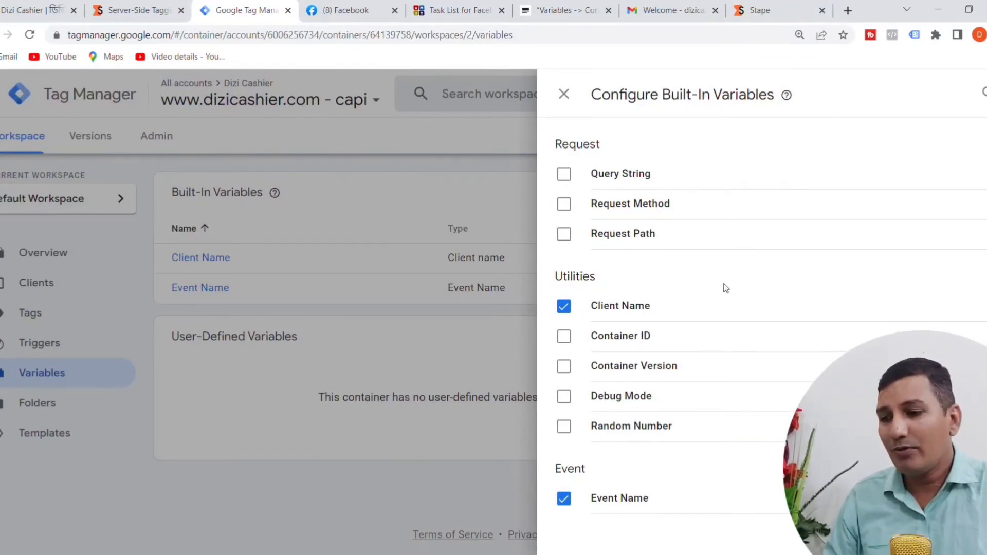
pyautogui.click(377, 479)
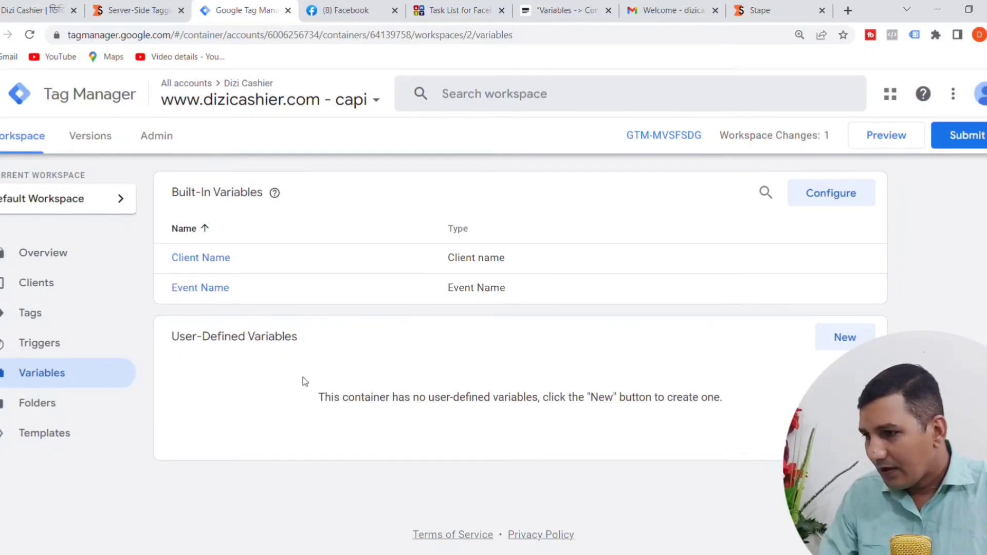
# Step: Remove the completed "Variables -> Config -> Client Name at Client Server Container" line from the JustNotepad checklist
pyautogui.click(566, 14)
pyautogui.click(335, 277)
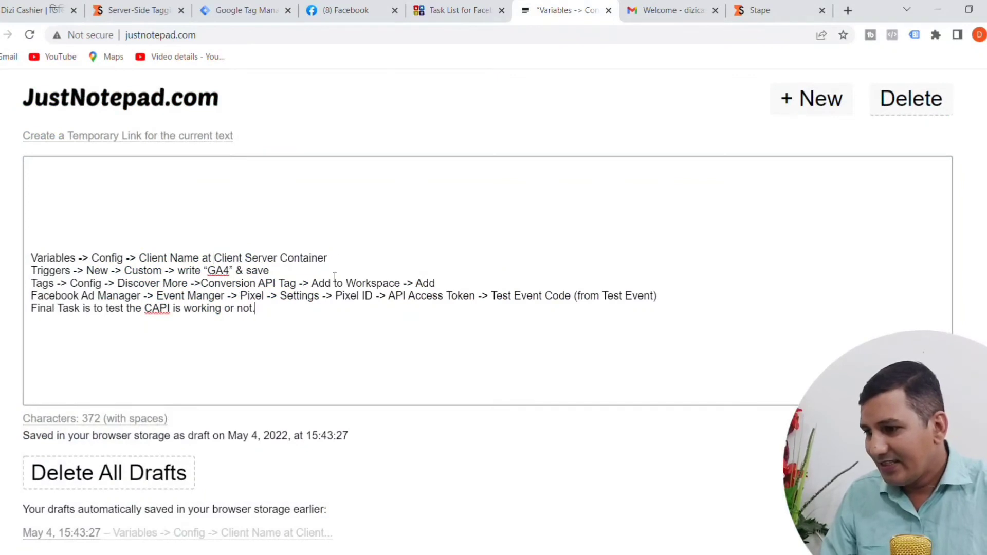
pyautogui.moveTo(336, 256); pyautogui.dragTo(16, 261)
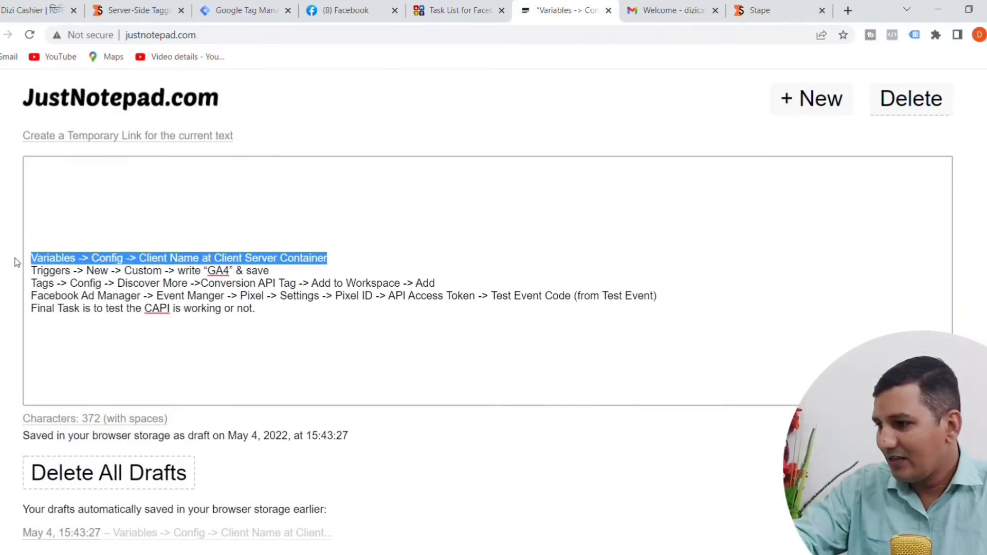
pyautogui.press('BackSpace')
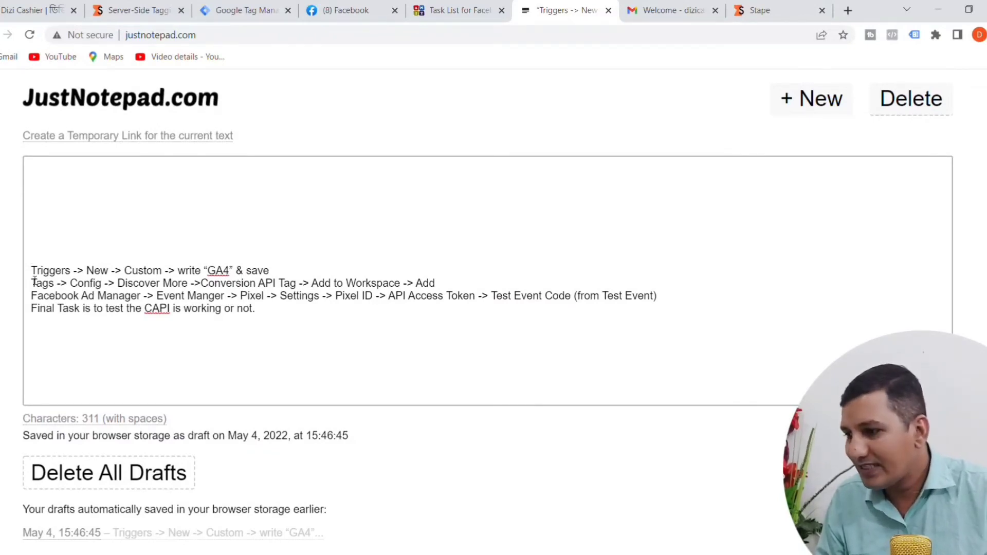
# Step: Review the checklist's Triggers line against the server container in Google Tag Manager
pyautogui.moveTo(33, 281); pyautogui.dragTo(299, 278)
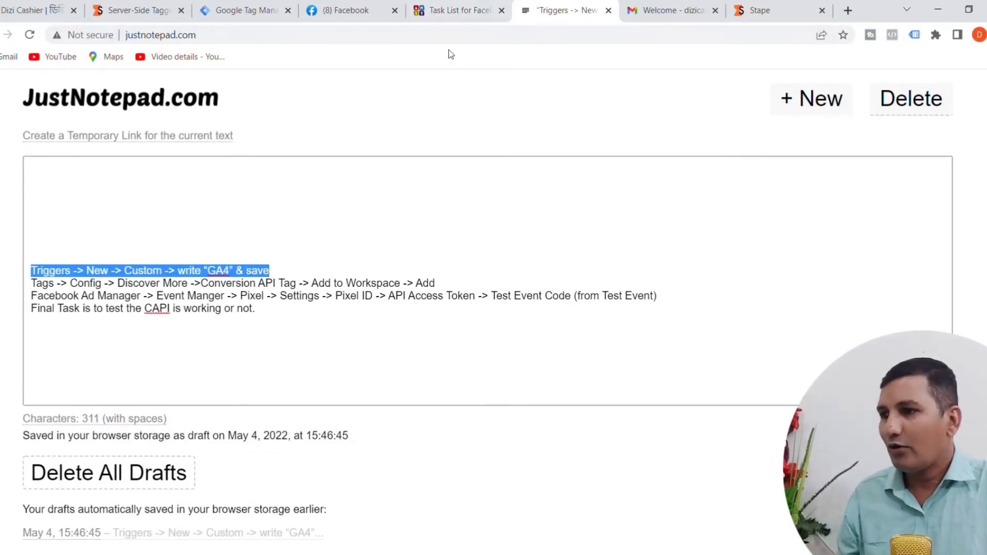
pyautogui.click(260, 14)
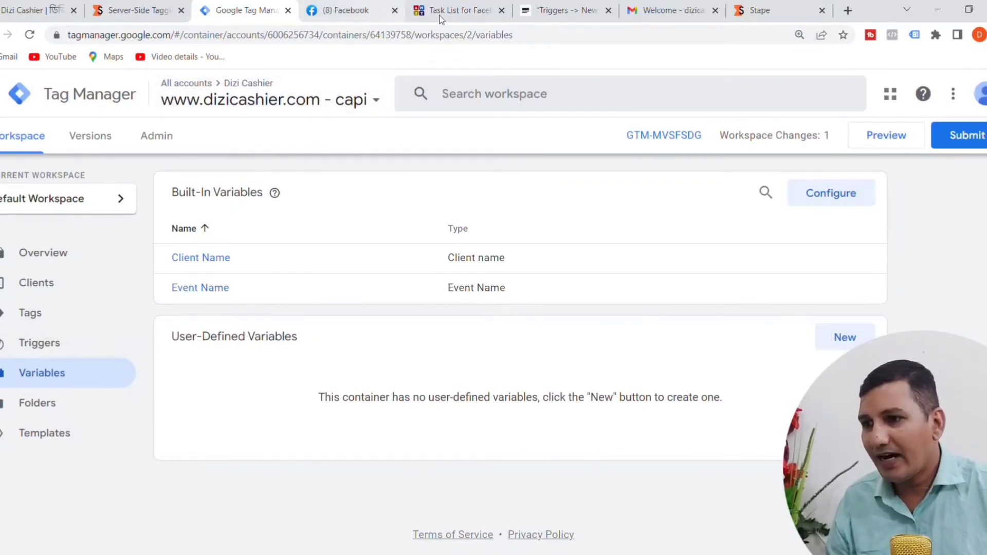
pyautogui.click(555, 12)
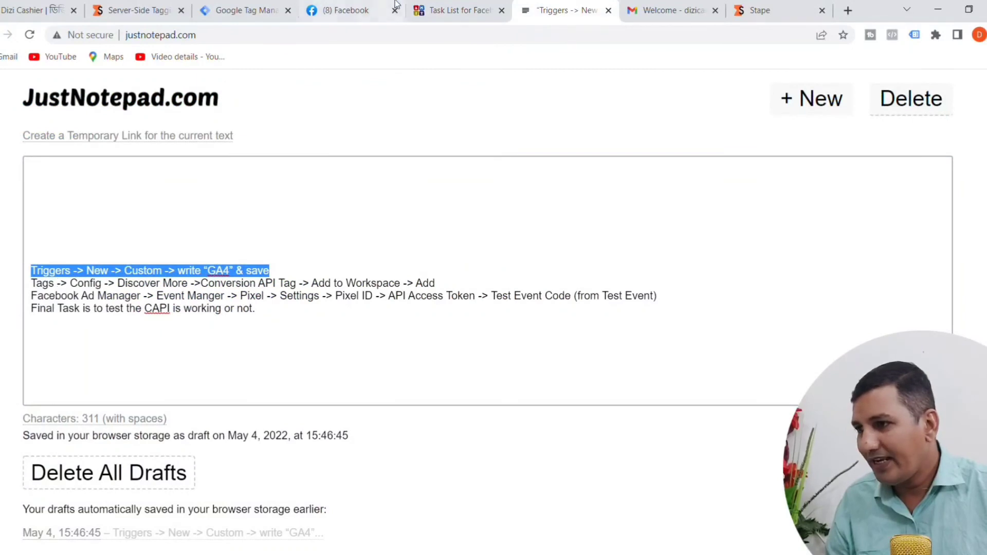
pyautogui.click(250, 11)
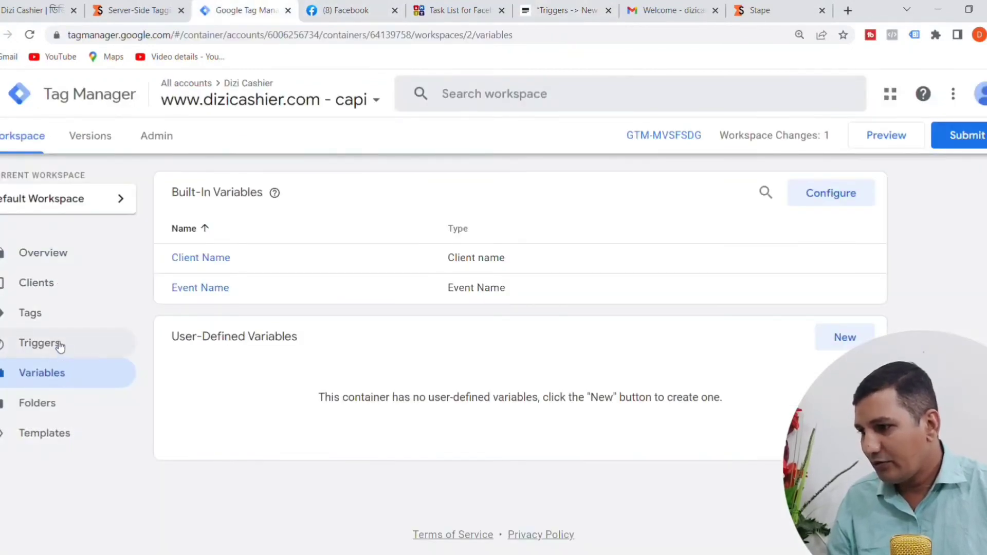
# Step: Start a new trigger in the server container and name it "FB CAPI Trigger"
pyautogui.click(60, 347)
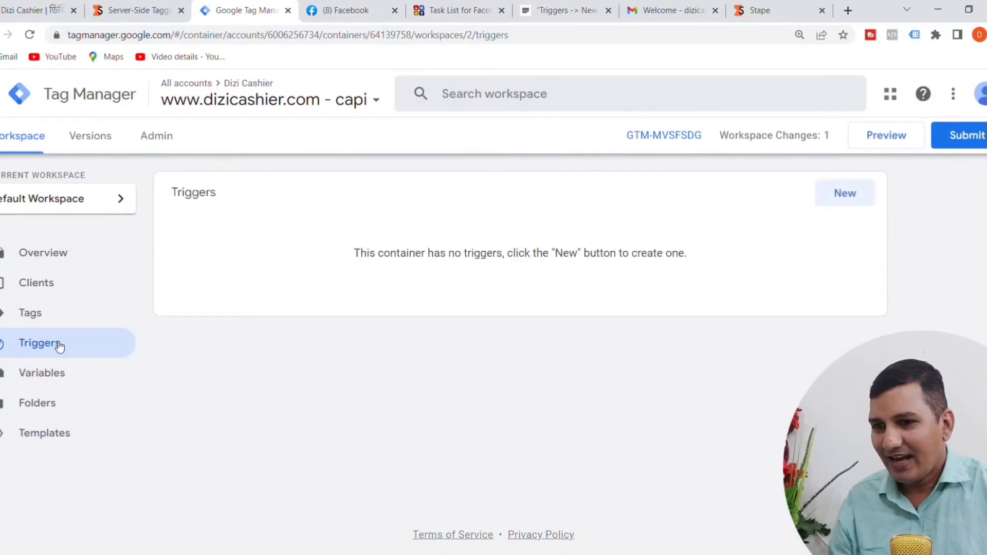
pyautogui.click(853, 198)
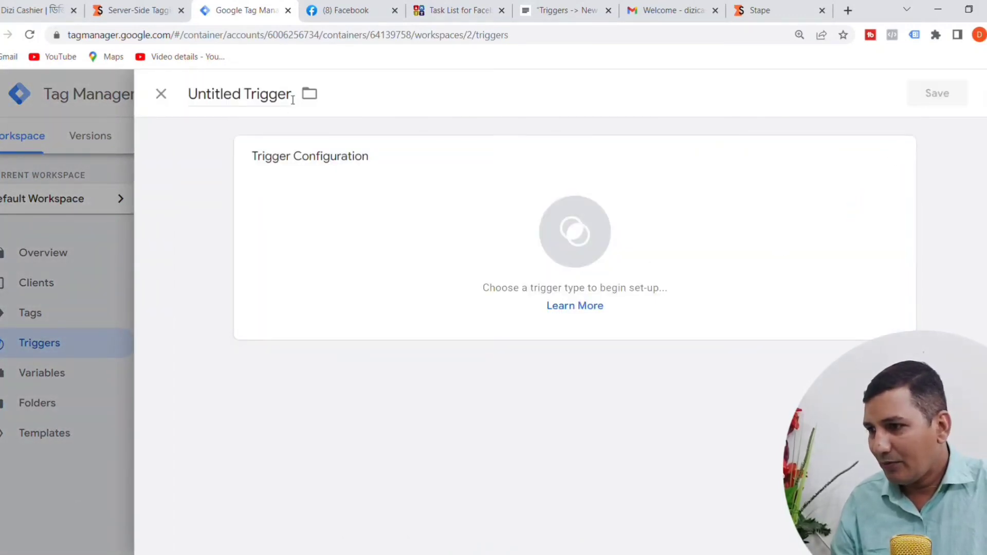
pyautogui.moveTo(292, 97); pyautogui.dragTo(181, 89)
pyautogui.write('F')
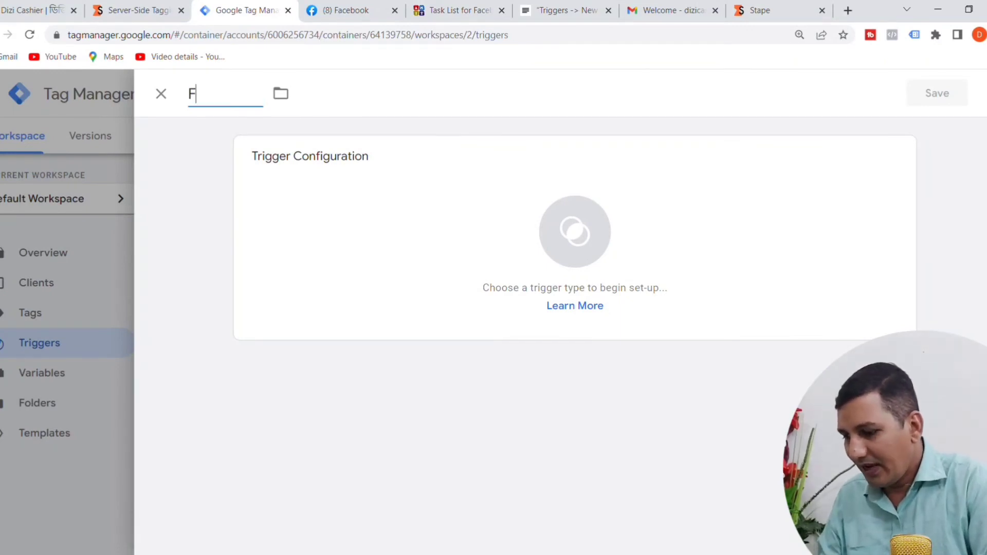
pyautogui.write('B CAP')
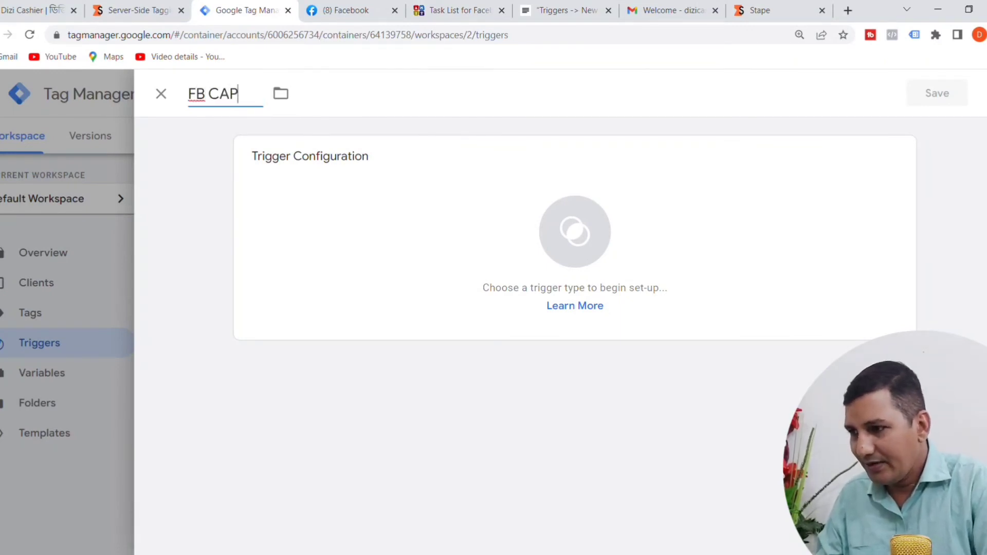
pyautogui.write('I Tri')
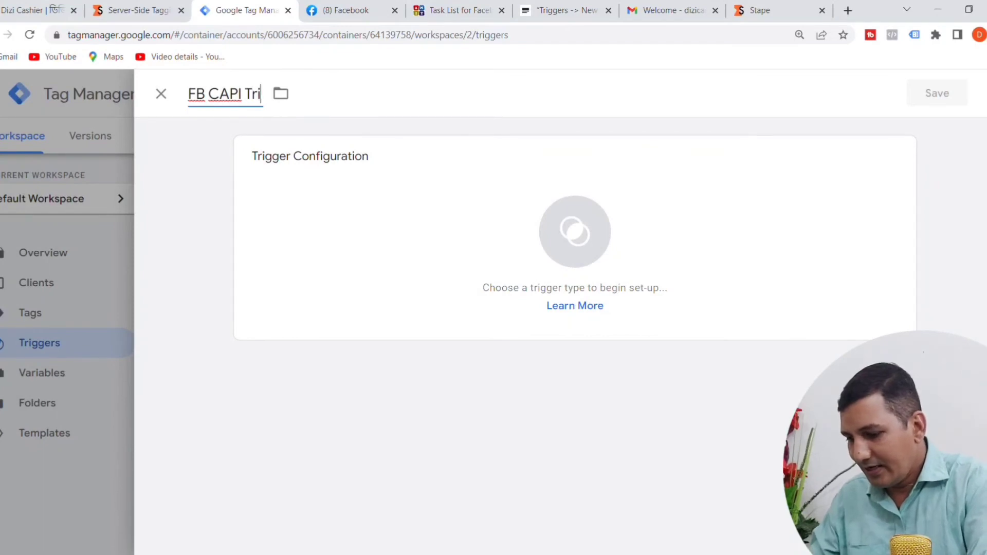
pyautogui.write('gger')
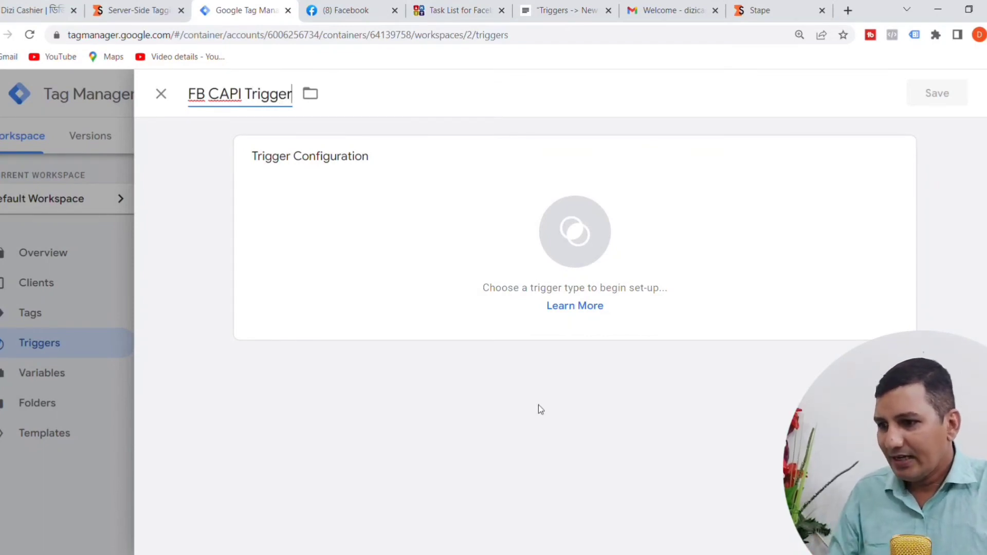
# Step: Make the trigger a Custom type that fires on Some Events where Client Name contains GA4, and save it
pyautogui.click(581, 251)
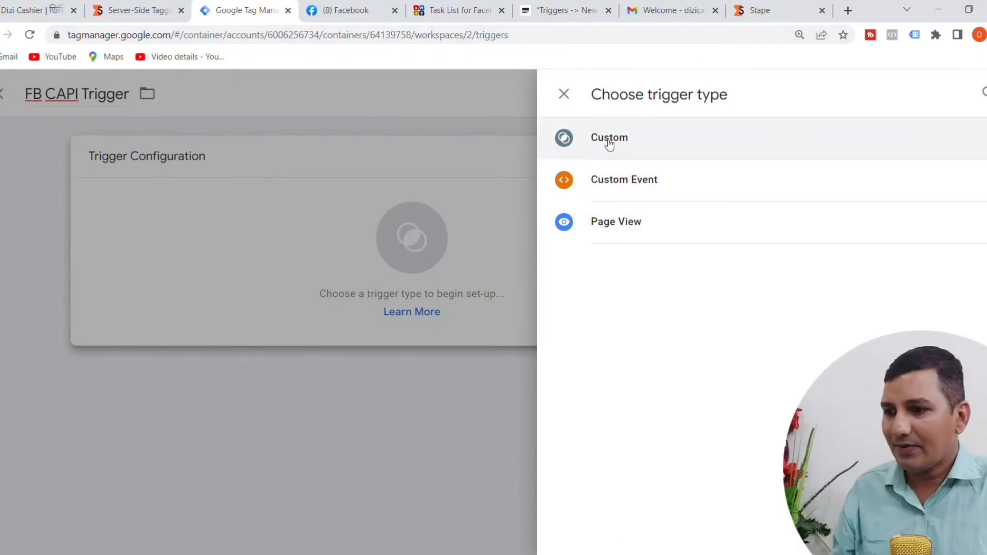
pyautogui.click(610, 139)
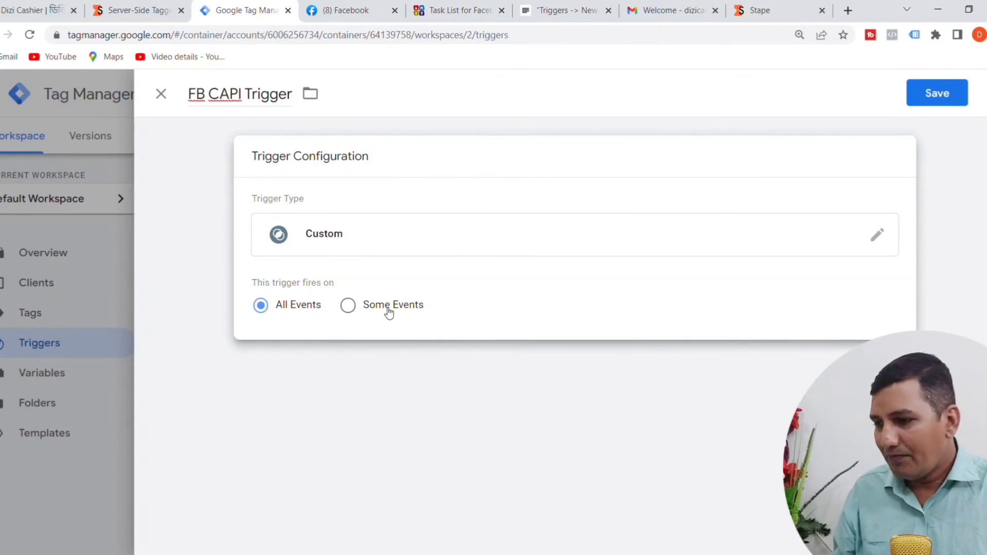
pyautogui.click(350, 311)
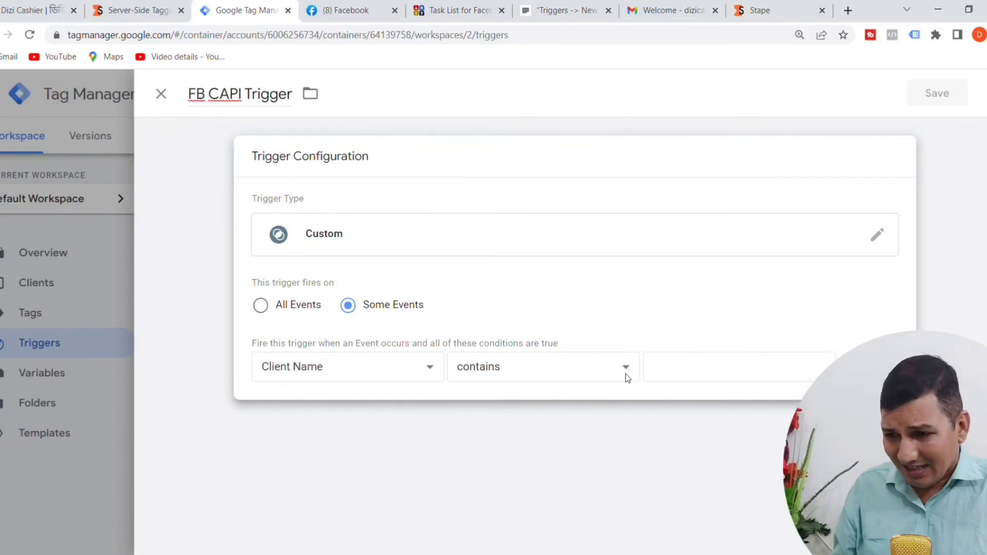
pyautogui.click(660, 377)
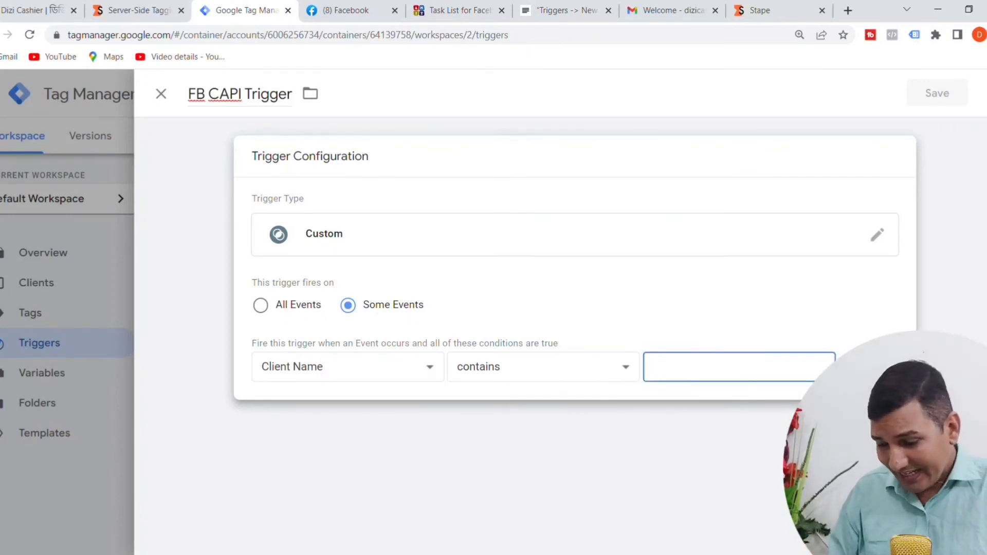
pyautogui.write('G')
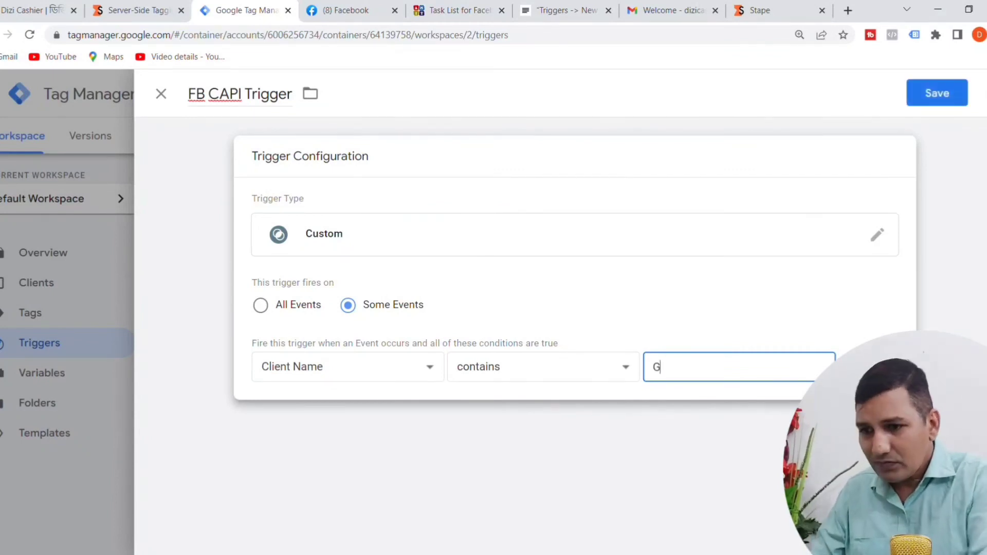
pyautogui.write('A4')
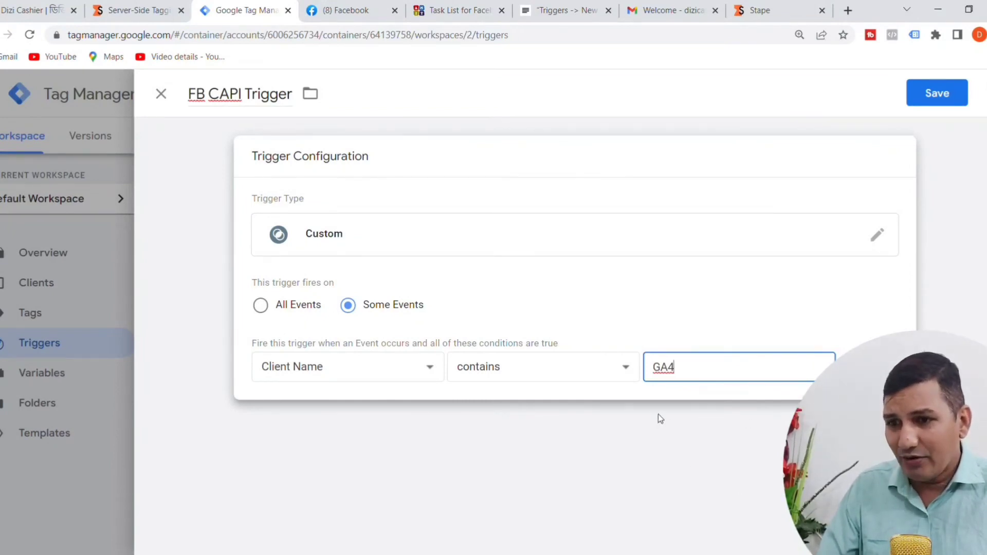
pyautogui.click(926, 95)
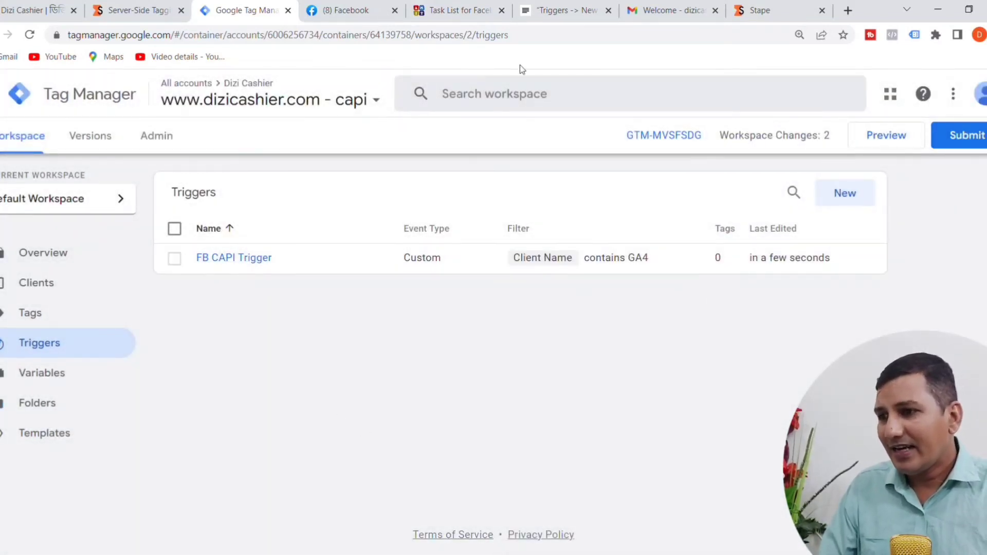
# Step: Remove the completed Triggers line from the JustNotepad checklist, review the Tags line, and return to Google Tag Manager
pyautogui.click(569, 10)
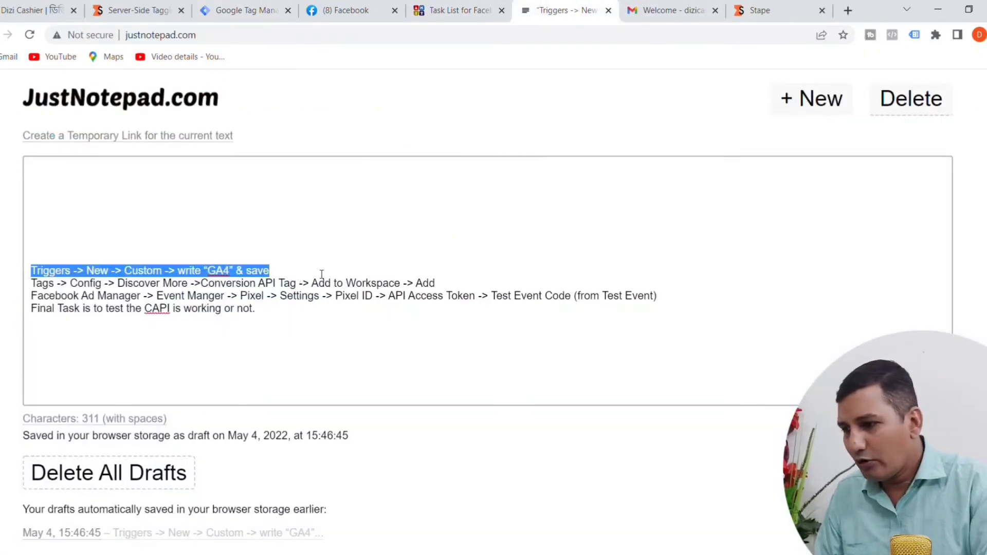
pyautogui.press('BackSpace')
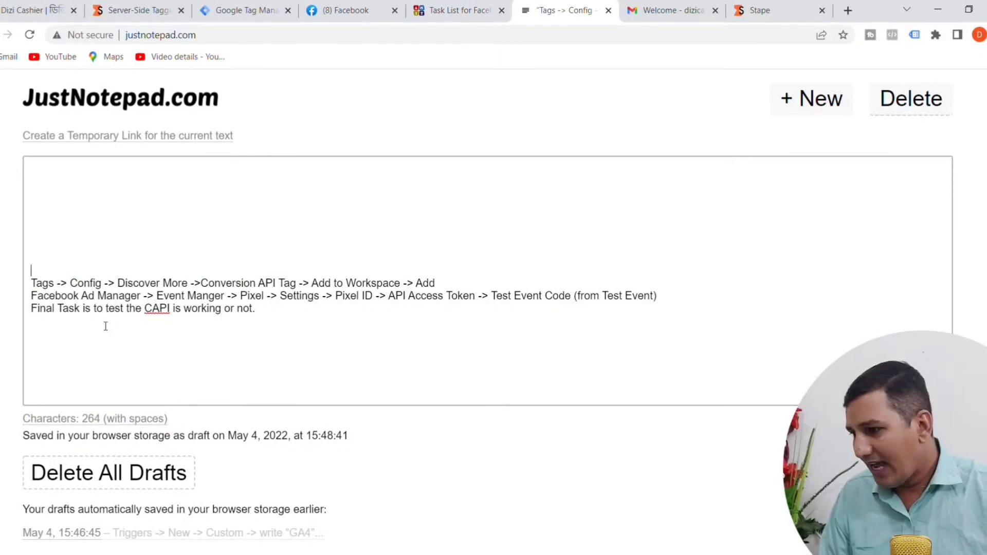
pyautogui.moveTo(31, 283); pyautogui.dragTo(458, 288)
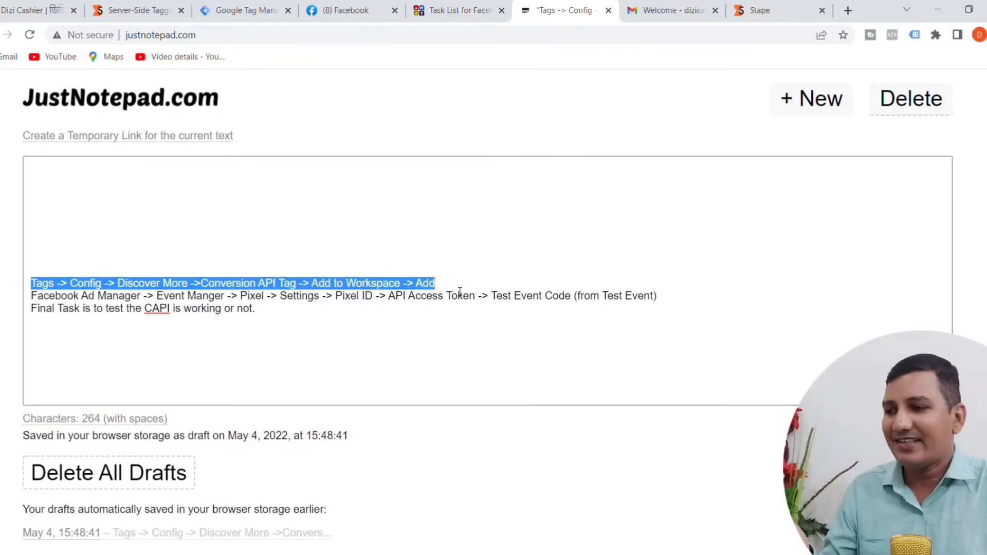
pyautogui.click(430, 379)
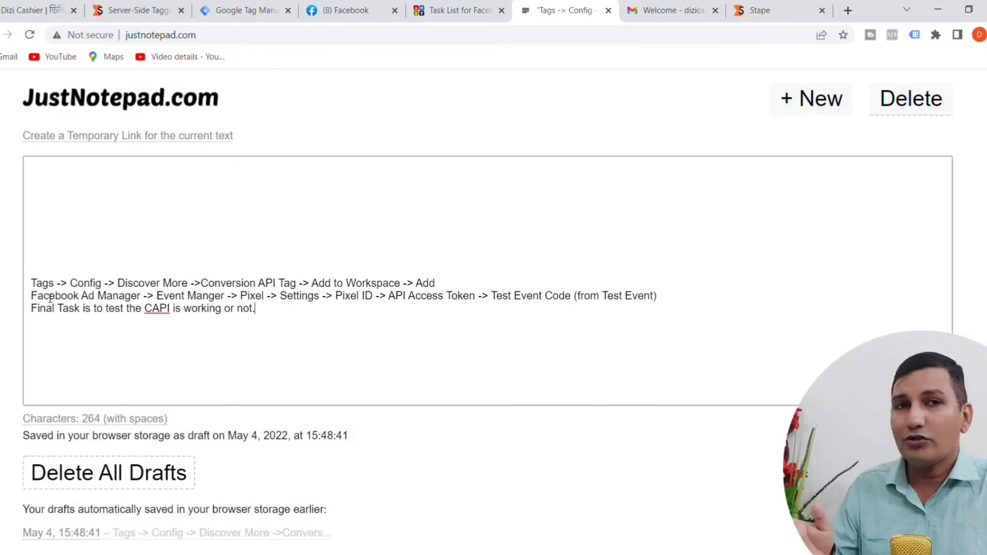
pyautogui.click(217, 12)
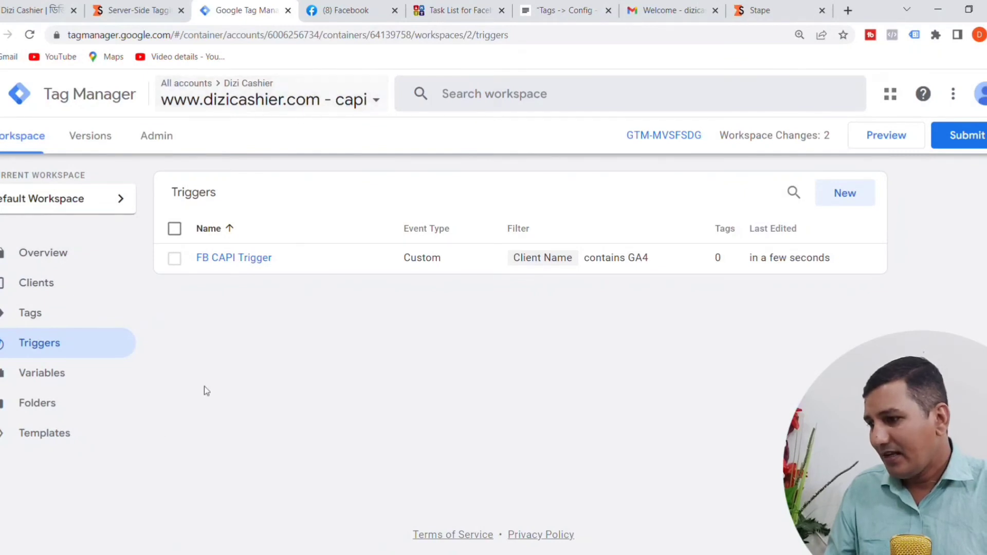
# Step: Start a new tag in the server container and name it "FB CAPI Tag"
pyautogui.click(28, 322)
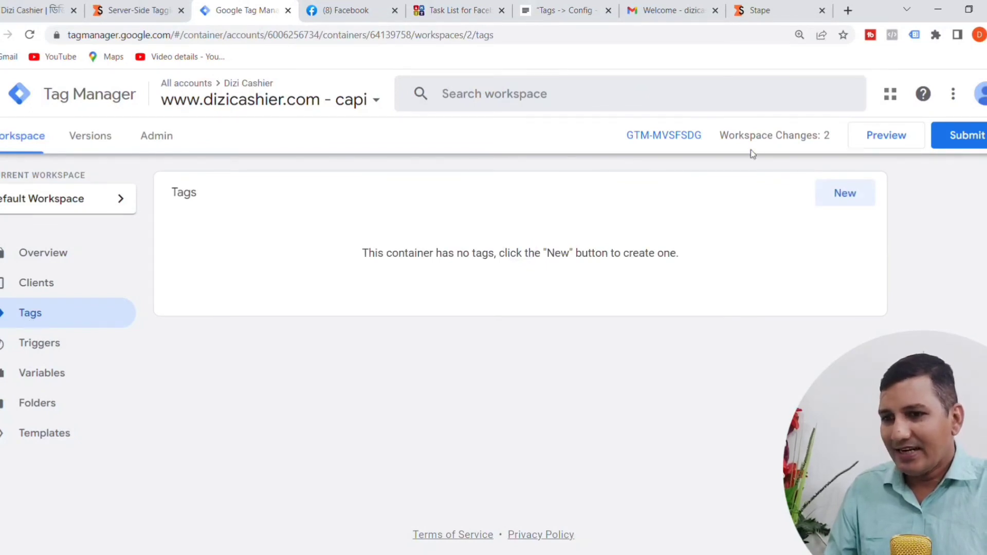
pyautogui.click(843, 199)
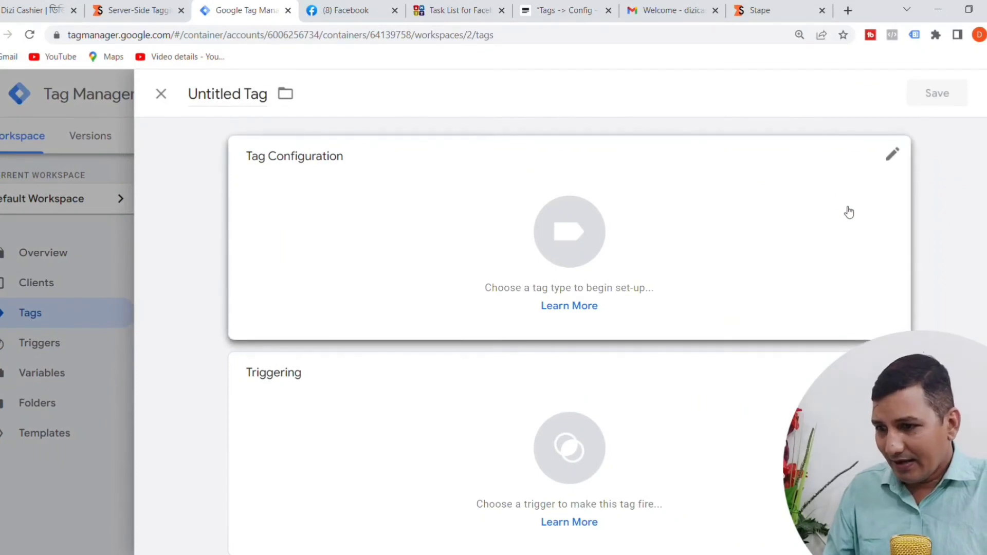
pyautogui.click(264, 102)
pyautogui.hotkey('ctrl', 'a')
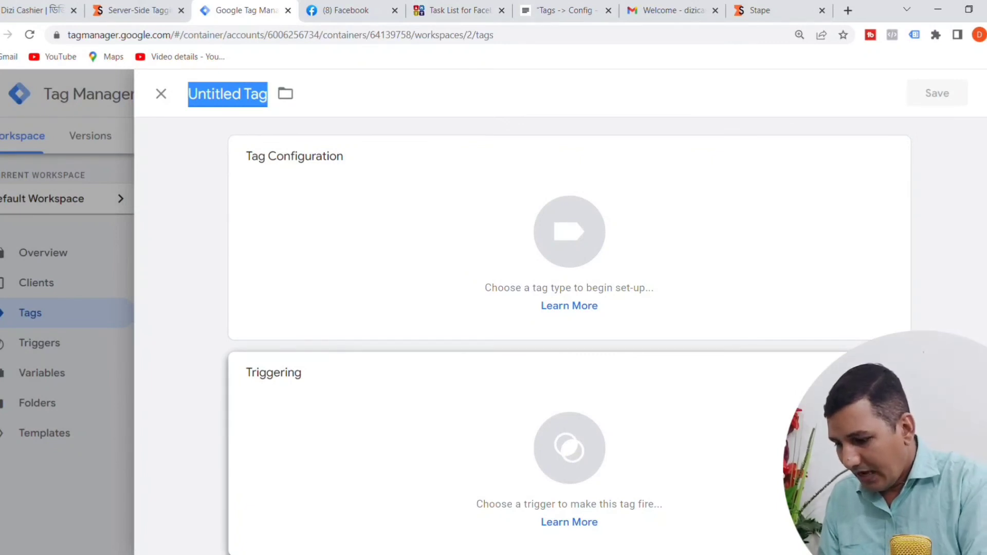
pyautogui.write('FB ')
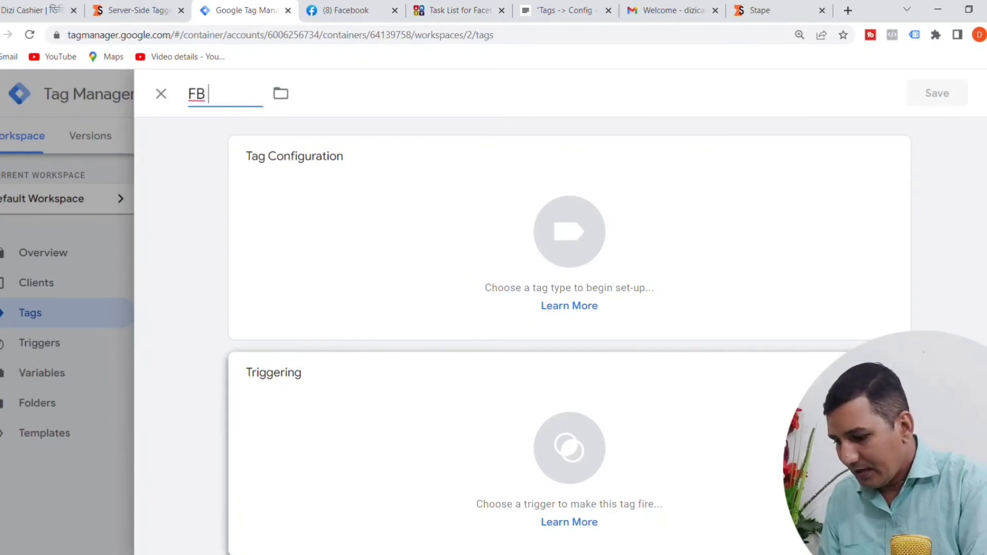
pyautogui.write('CAPI ')
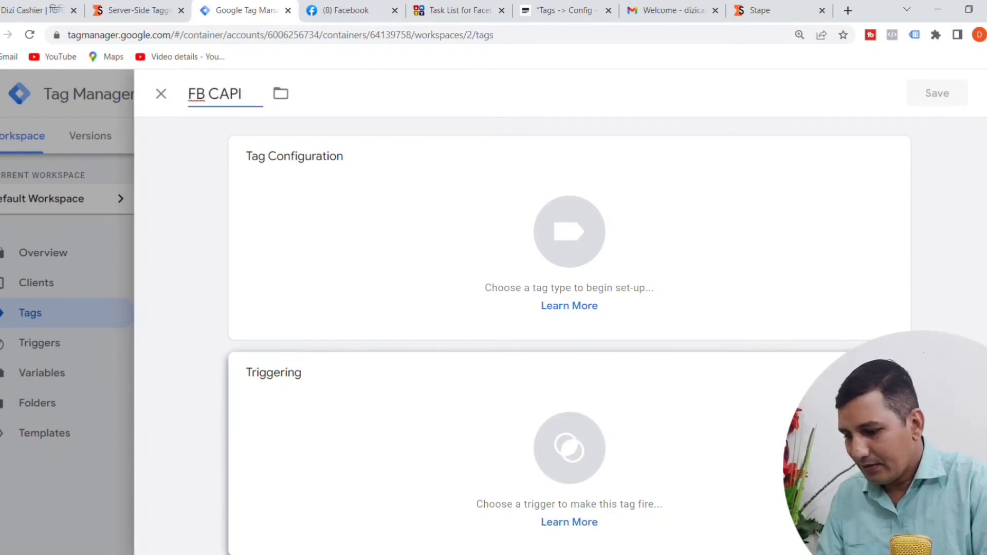
pyautogui.write('Tag')
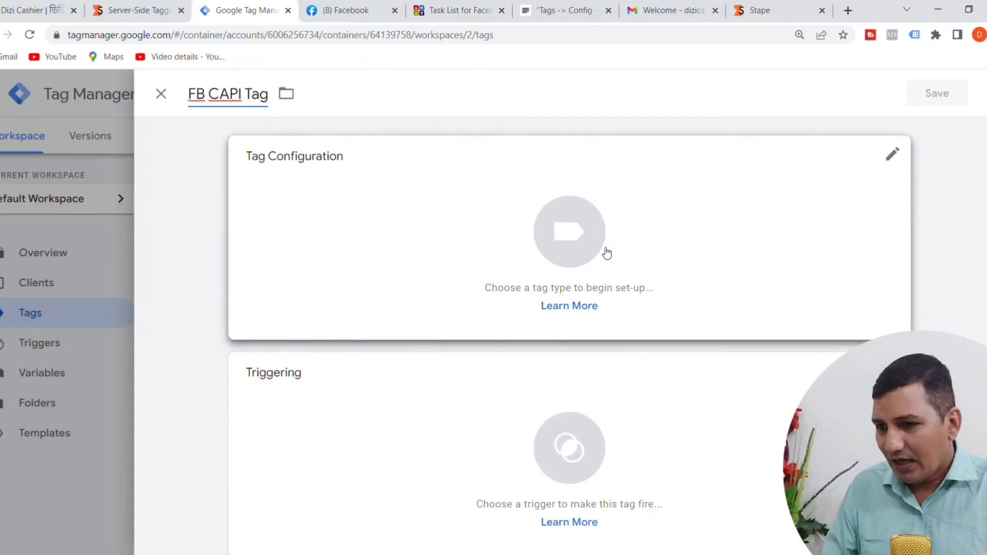
# Step: Find the Conversions API Tag by facebookincubator in the Community Template Gallery as the tag type and open its template details
pyautogui.click(571, 242)
pyautogui.scroll(-5, 571, 246)
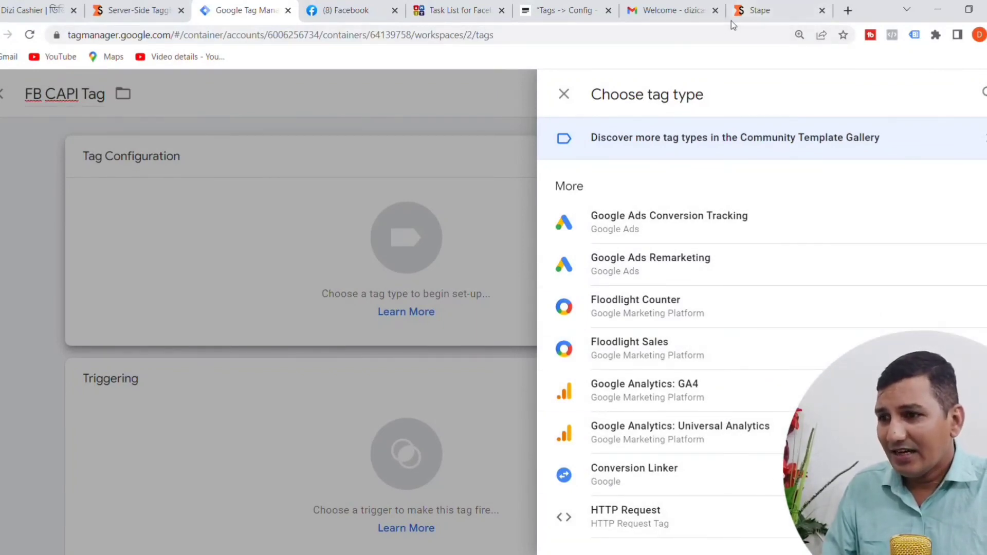
pyautogui.click(546, 14)
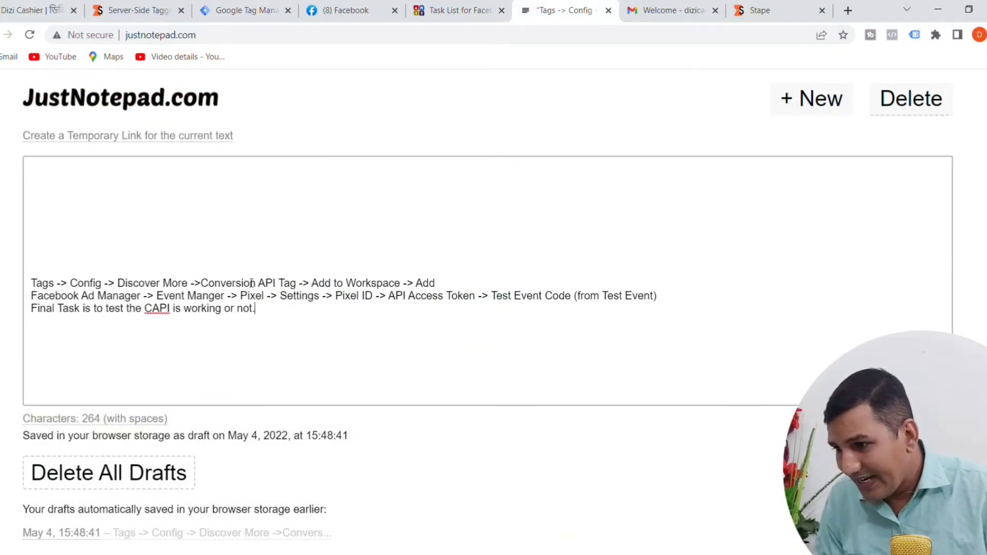
pyautogui.click(272, 7)
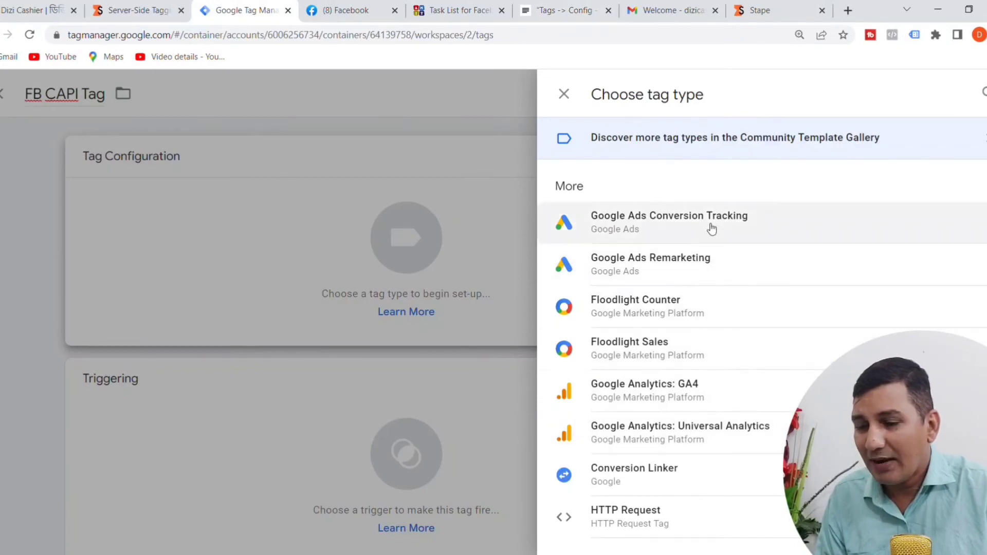
pyautogui.click(617, 146)
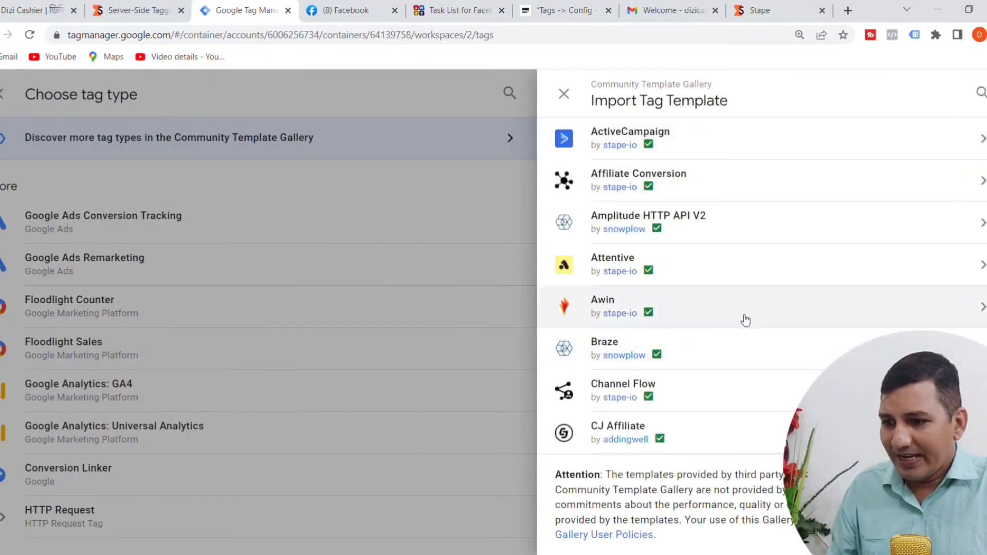
pyautogui.scroll(-3, 745, 322)
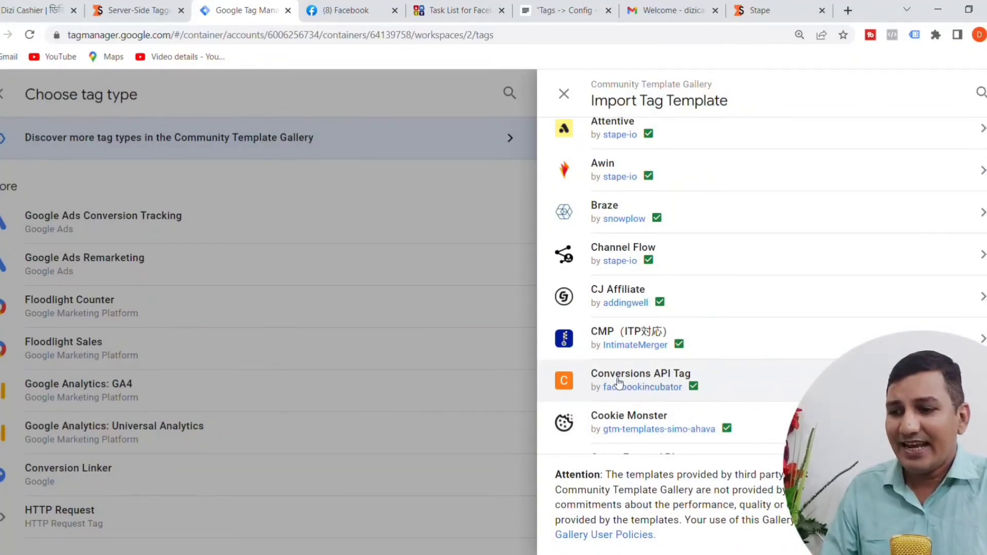
pyautogui.moveTo(684, 390)
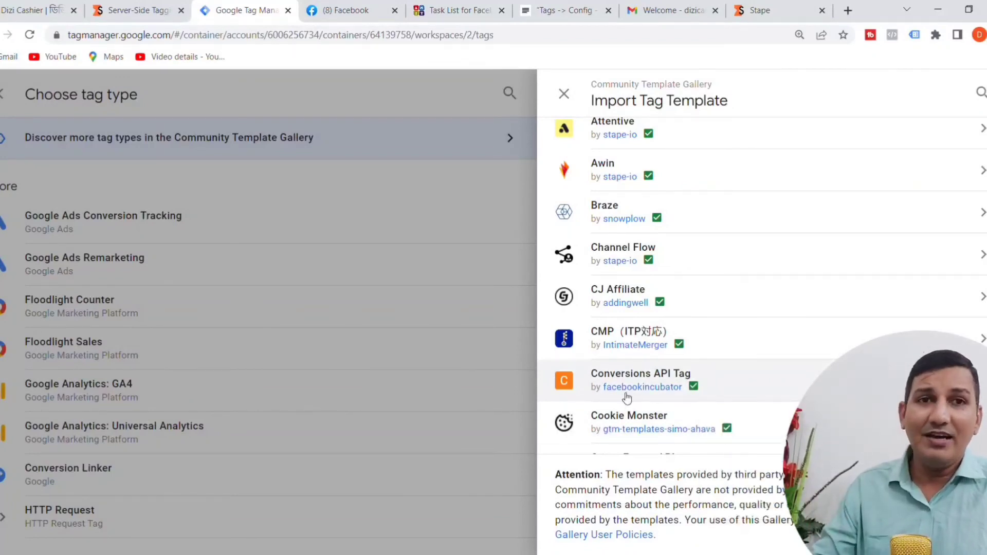
pyautogui.moveTo(637, 389)
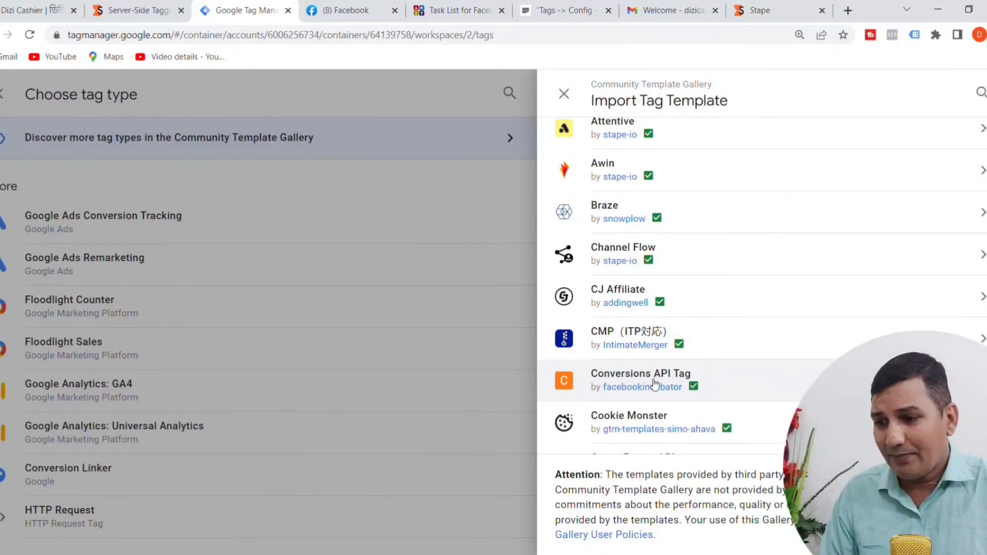
pyautogui.click(635, 381)
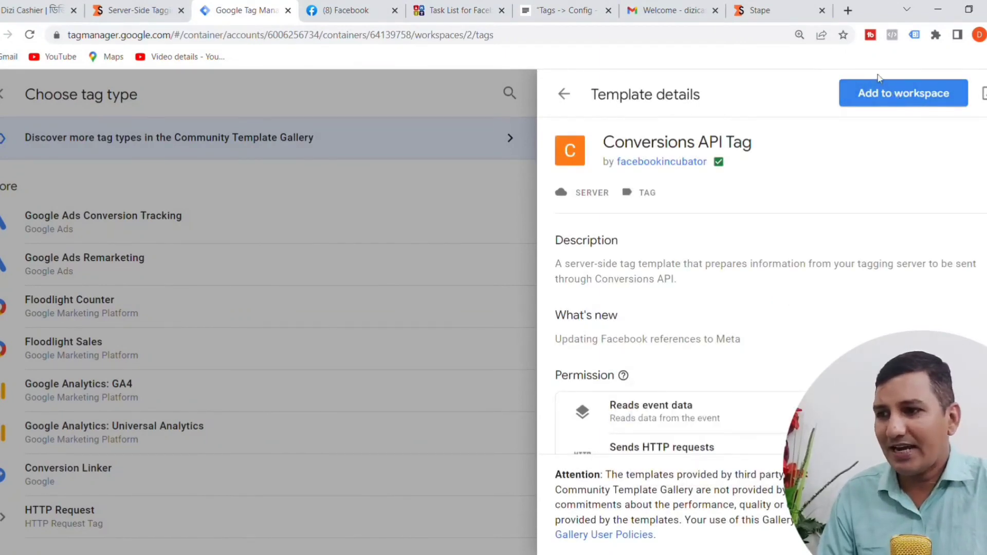
# Step: Check the JustNotepad checklist's Tags line, then add the Conversions API Tag template to the Google Tag Manager workspace and accept its permissions
pyautogui.click(564, 13)
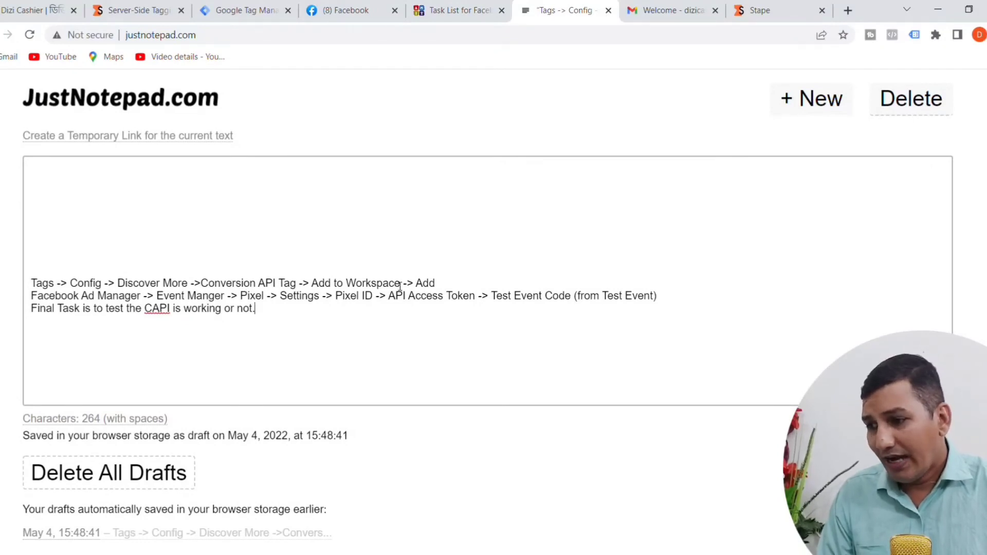
pyautogui.click(219, 13)
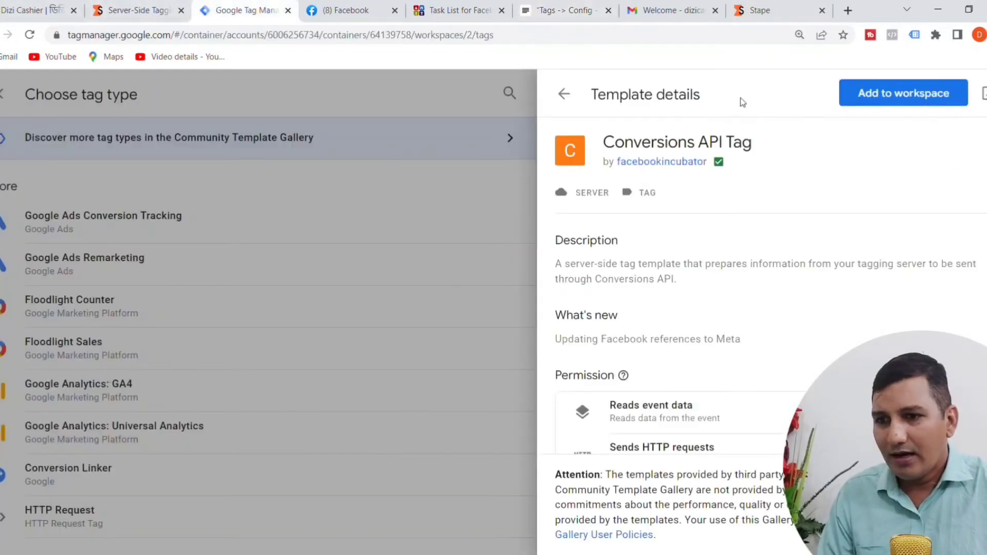
pyautogui.click(883, 94)
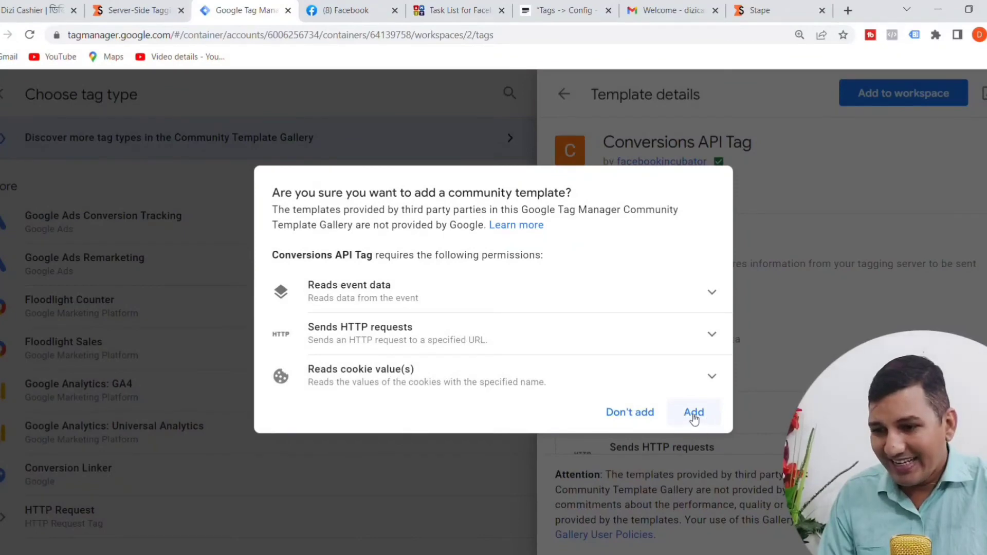
pyautogui.click(693, 413)
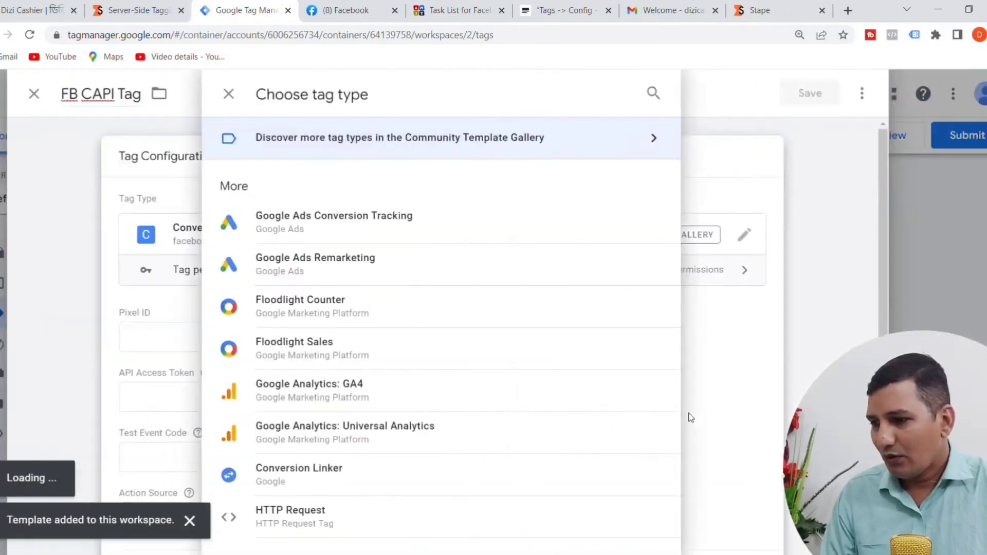
pyautogui.scroll(-2, 585, 354)
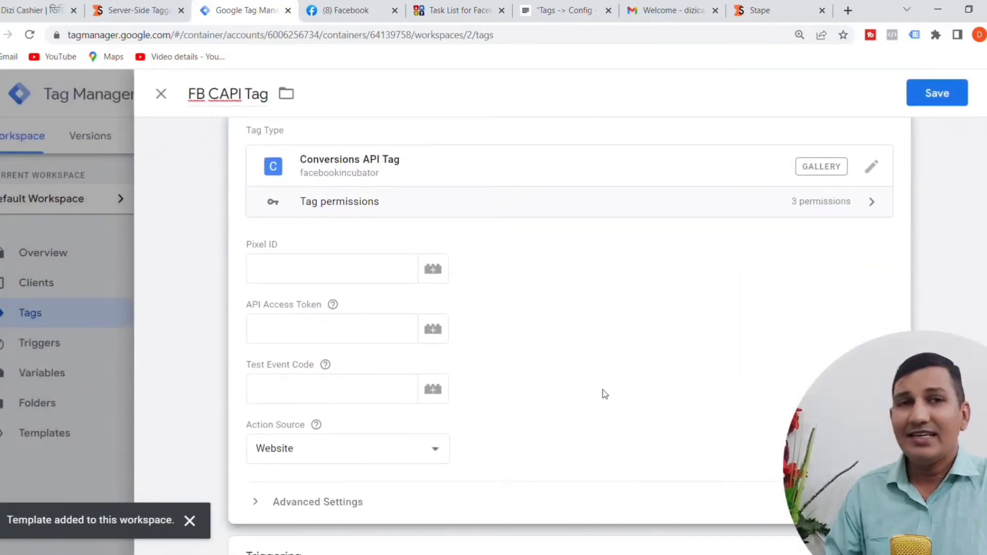
# Step: Remove the completed Tags line from the JustNotepad checklist, and return to Google Tag Manager to review the tag's configuration fields
pyautogui.click(565, 15)
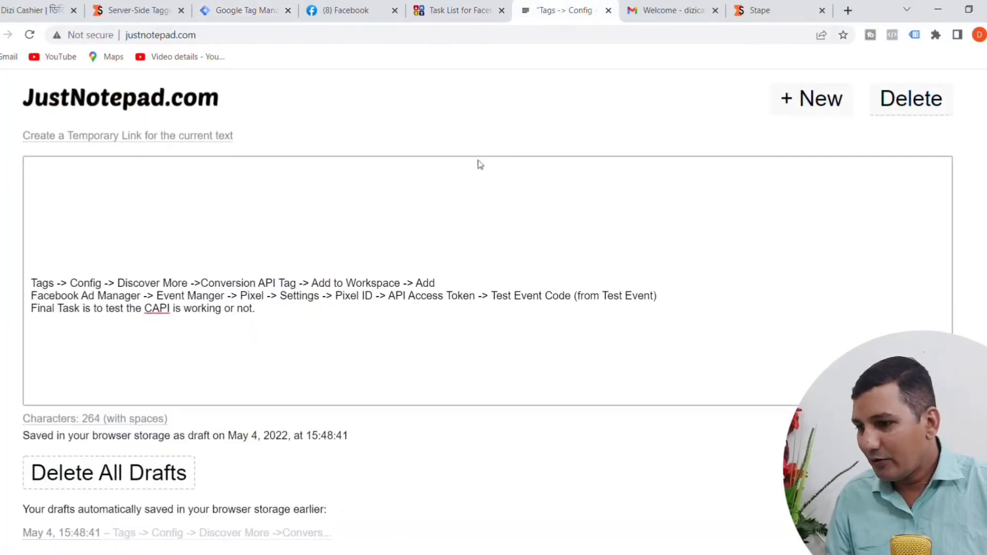
pyautogui.moveTo(447, 286); pyautogui.dragTo(31, 286)
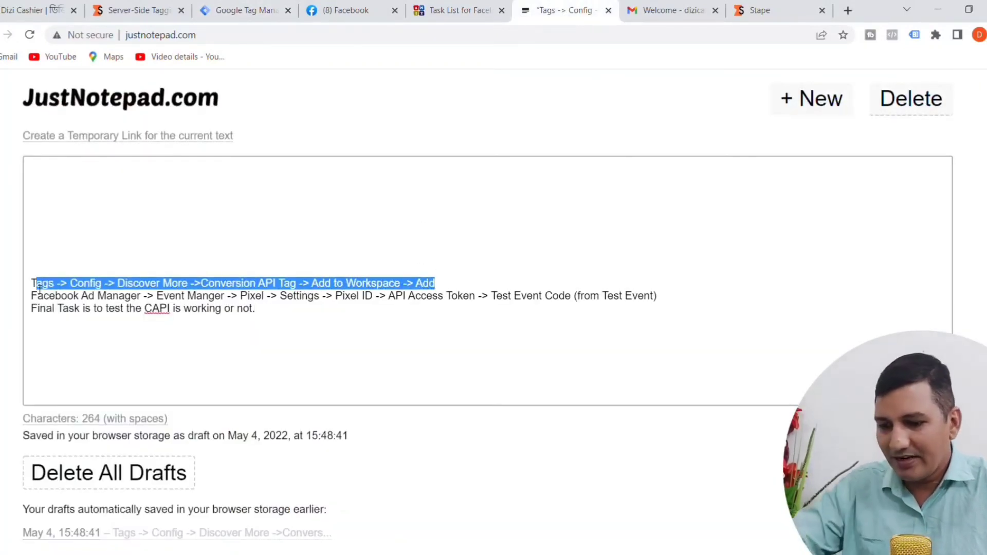
pyautogui.press('BackSpace')
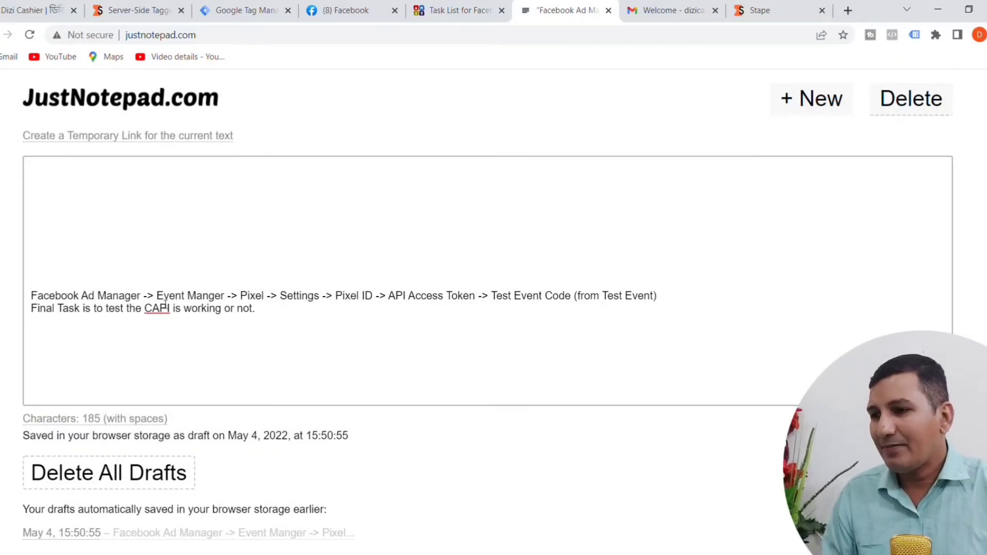
pyautogui.click(242, 10)
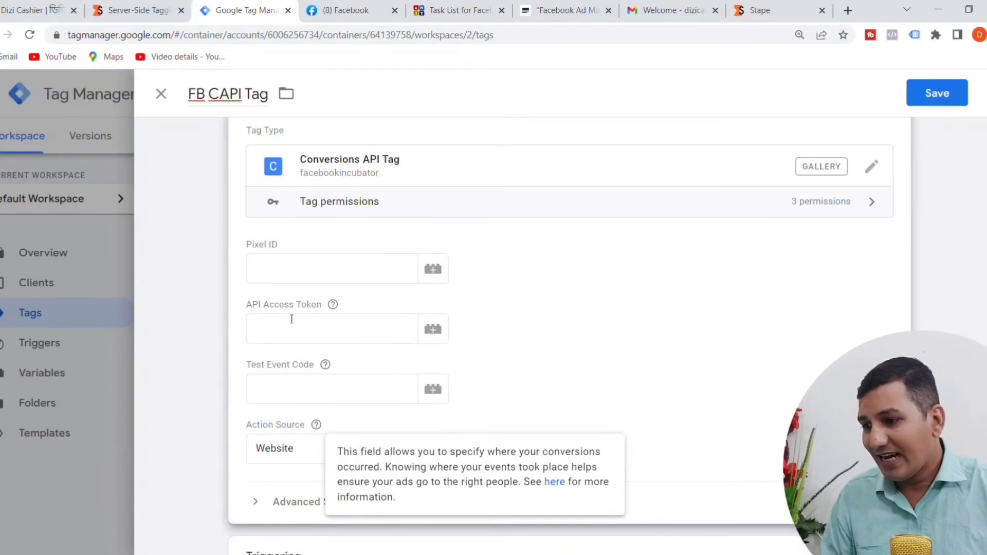
pyautogui.moveTo(327, 363)
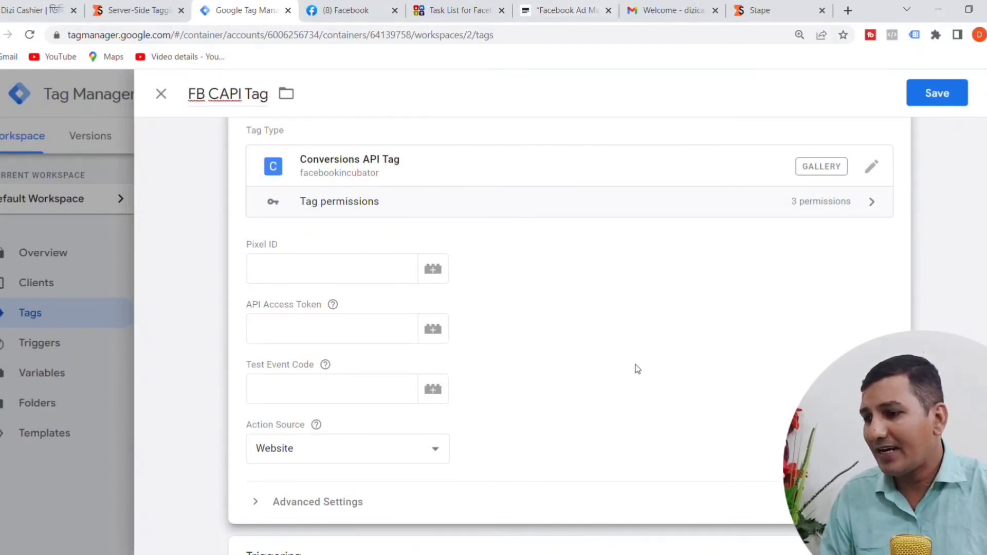
# Step: Switch to Facebook and go through Ads Manager to Events Manager to open the DC Pixel's settings
pyautogui.click(361, 13)
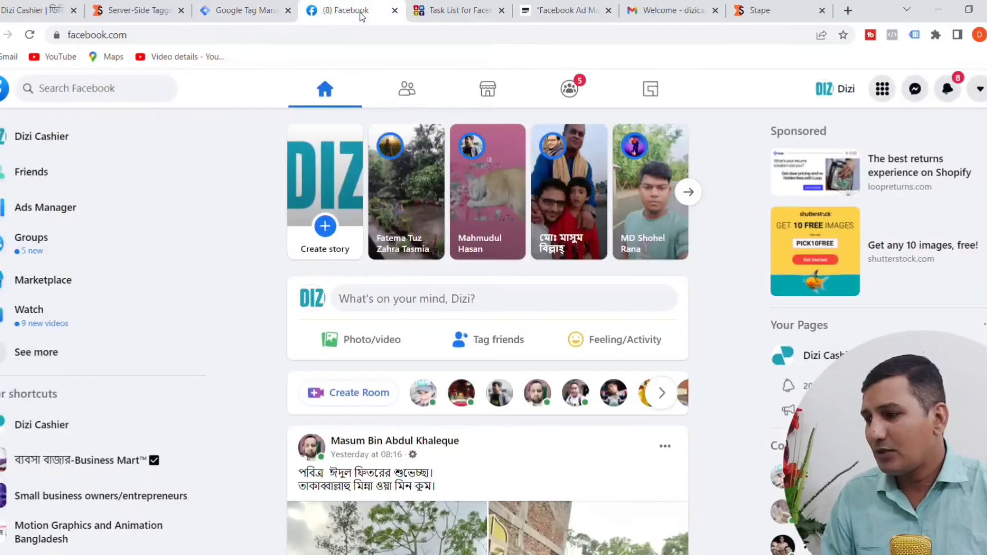
pyautogui.click(50, 214)
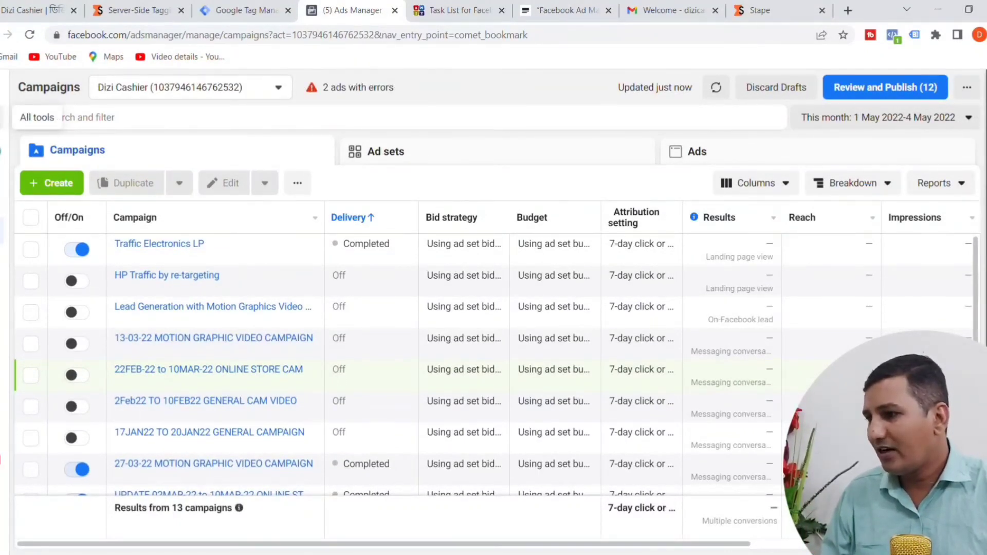
pyautogui.click(4, 117)
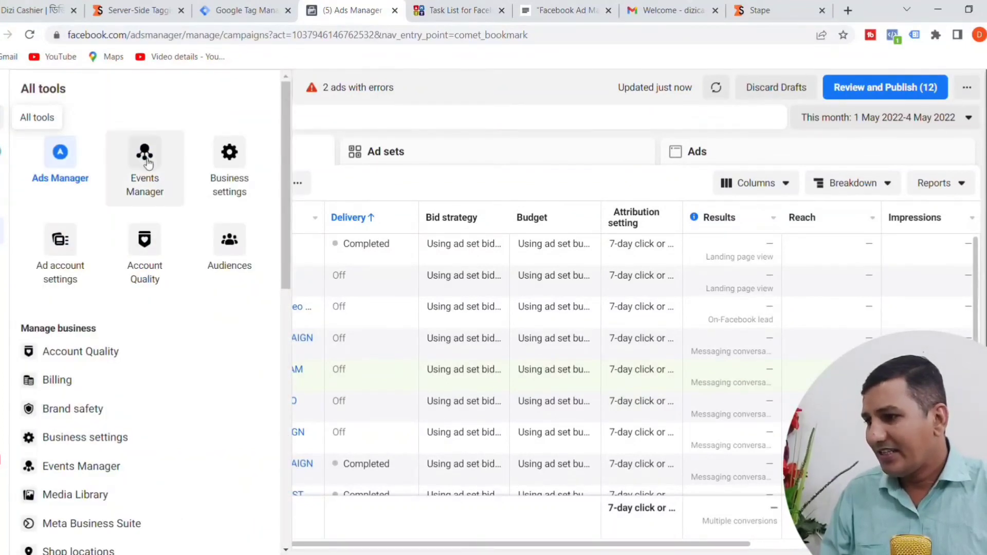
pyautogui.click(149, 177)
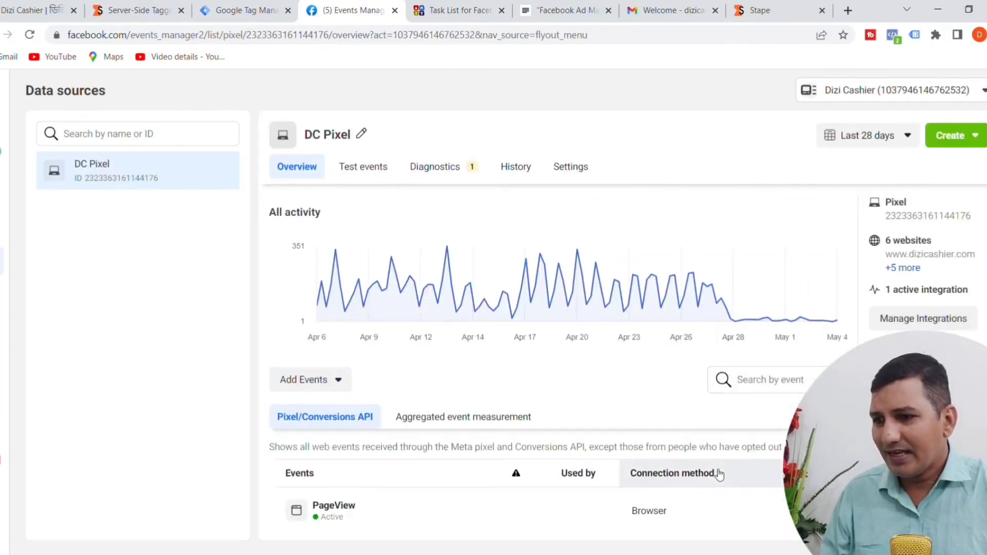
pyautogui.click(581, 173)
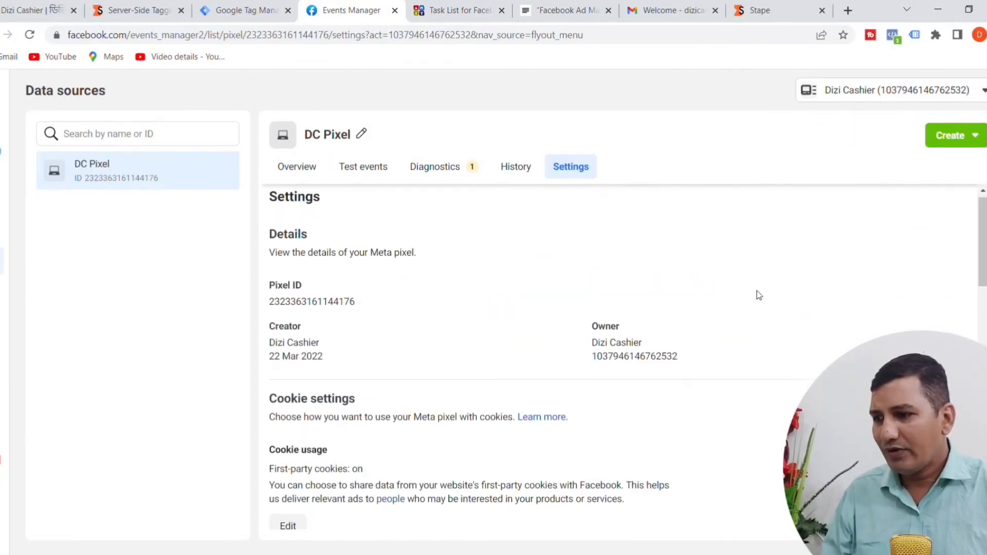
# Step: Copy the DC Pixel's ID from its settings and paste it as the Pixel ID of the FB CAPI Tag in Google Tag Manager
pyautogui.scroll(-3, 756, 294)
pyautogui.scroll(2, 730, 318)
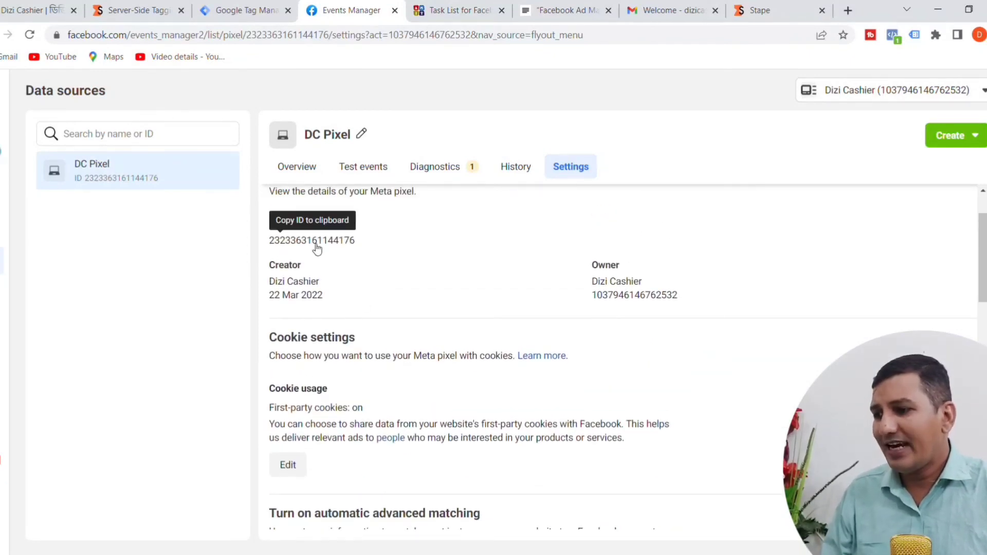
pyautogui.click(316, 249)
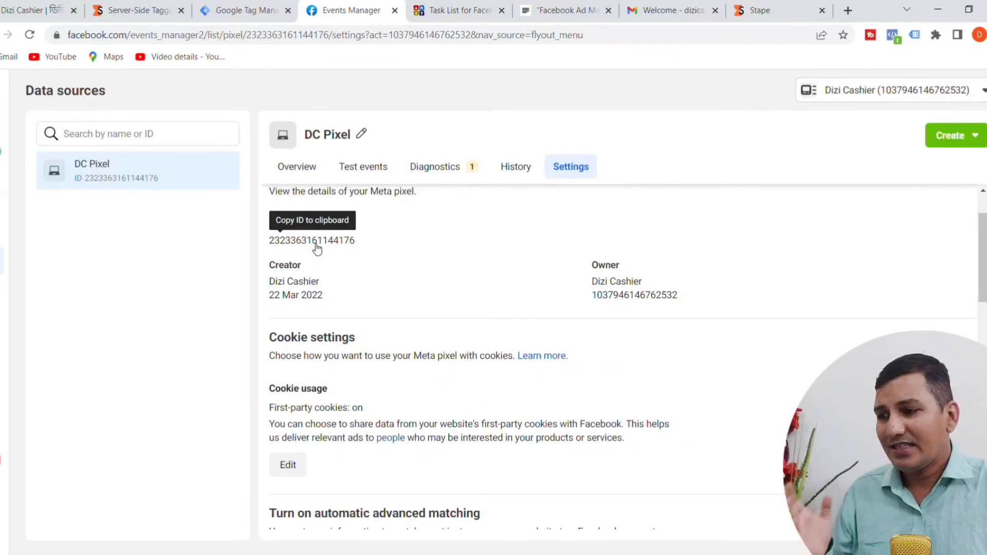
pyautogui.click(317, 249)
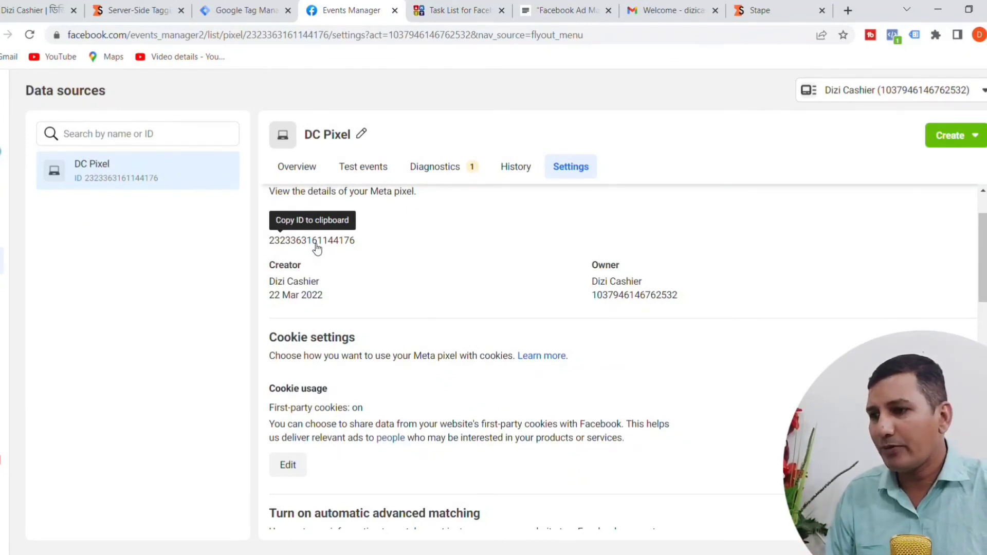
pyautogui.click(252, 10)
pyautogui.click(265, 282)
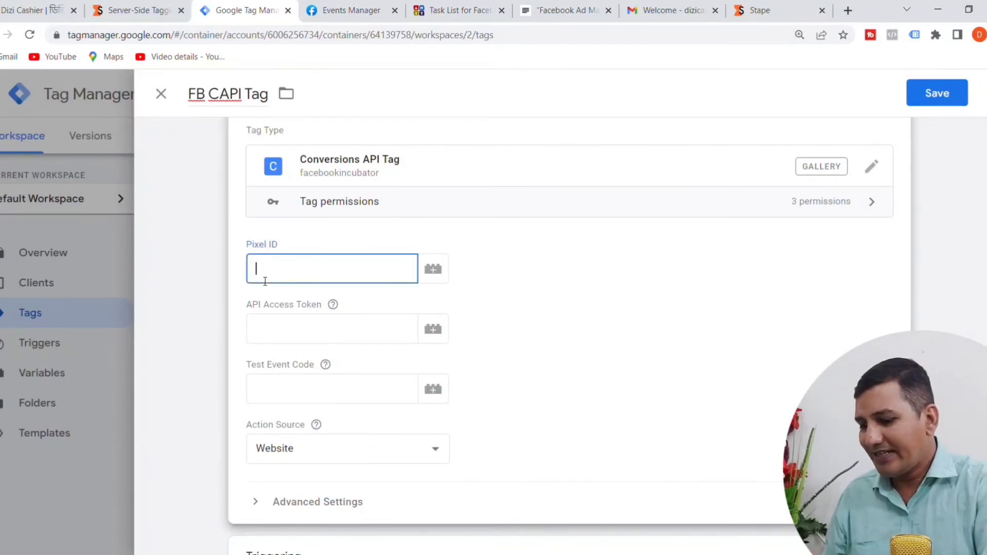
pyautogui.hotkey('ctrl', 'v')
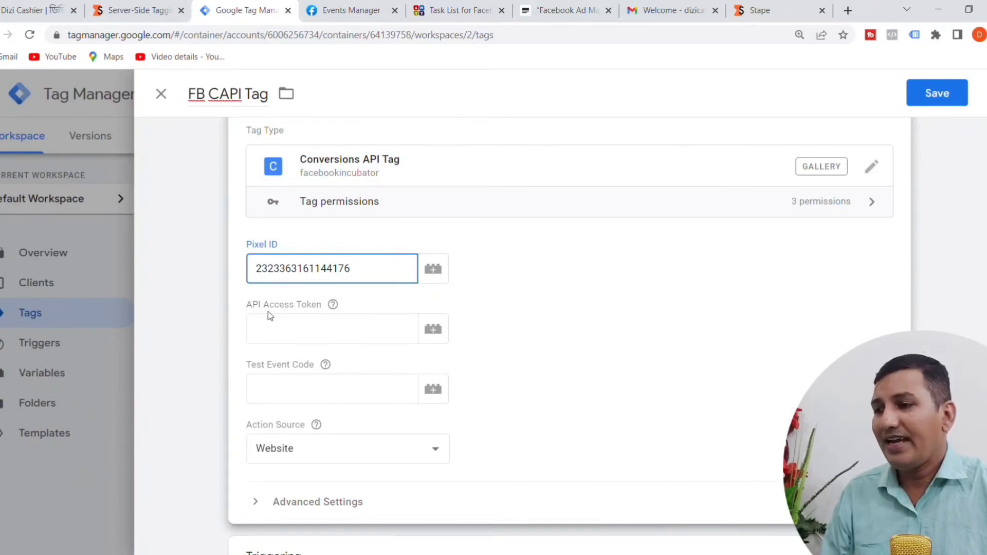
# Step: Switch to Events Manager, generate an access token for manual Conversions API setup in the cggigs pixel's settings, and copy it
pyautogui.click(343, 10)
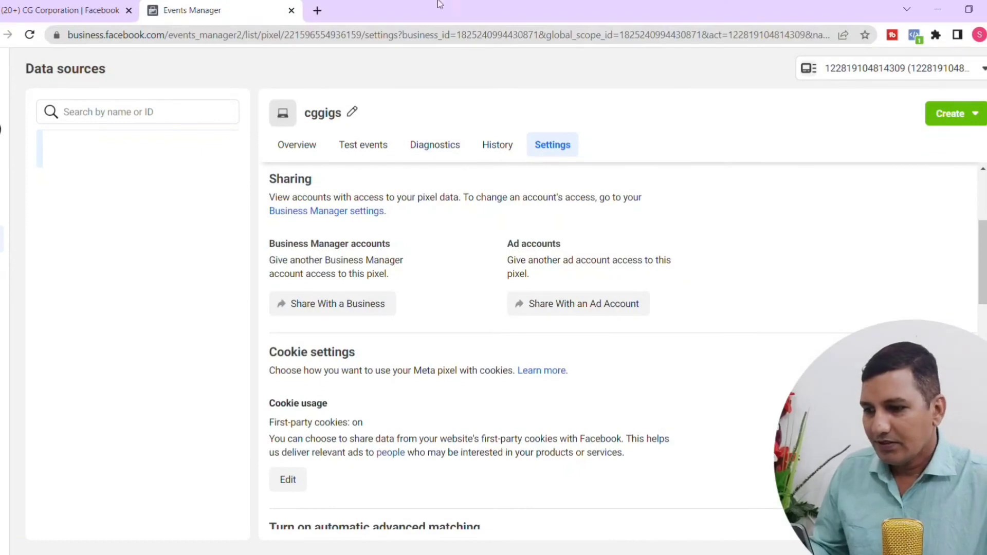
pyautogui.scroll(-15, 607, 240)
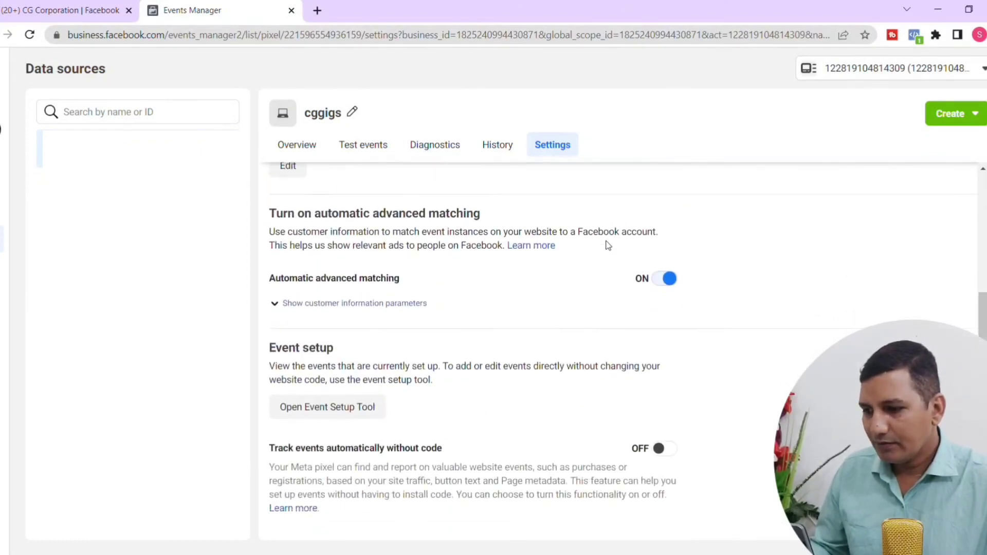
pyautogui.scroll(-5, 608, 255)
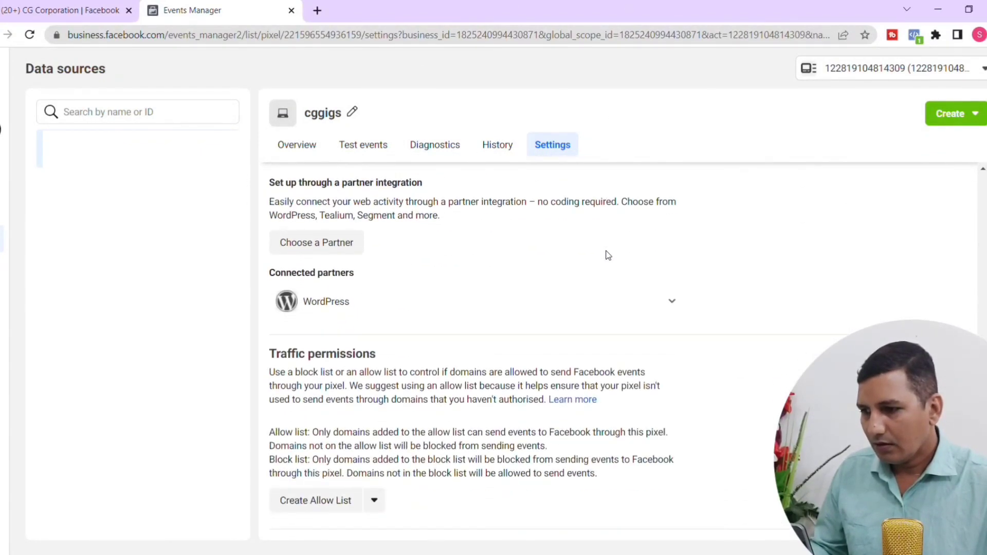
pyautogui.scroll(9, 608, 256)
pyautogui.scroll(4, 608, 256)
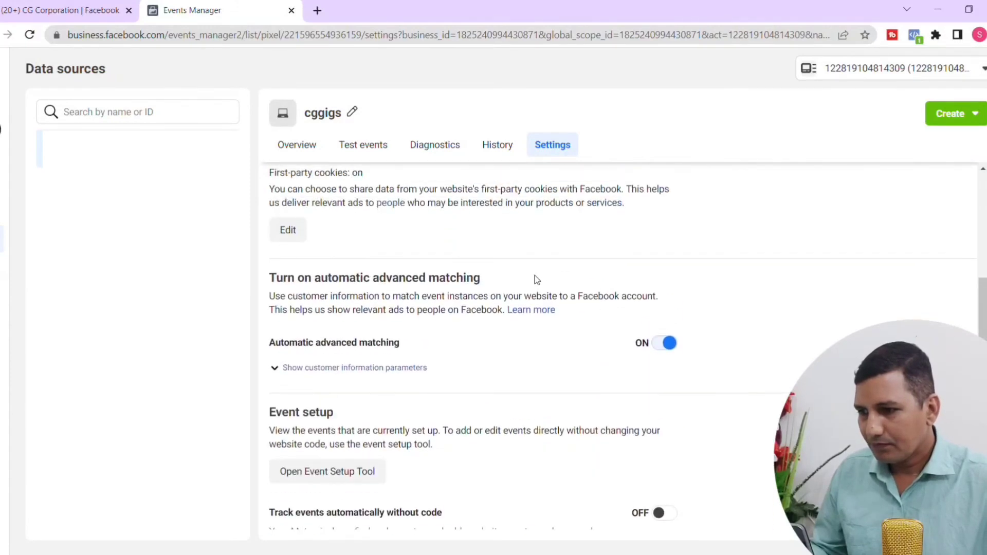
pyautogui.scroll(5, 491, 343)
pyautogui.scroll(-13, 491, 343)
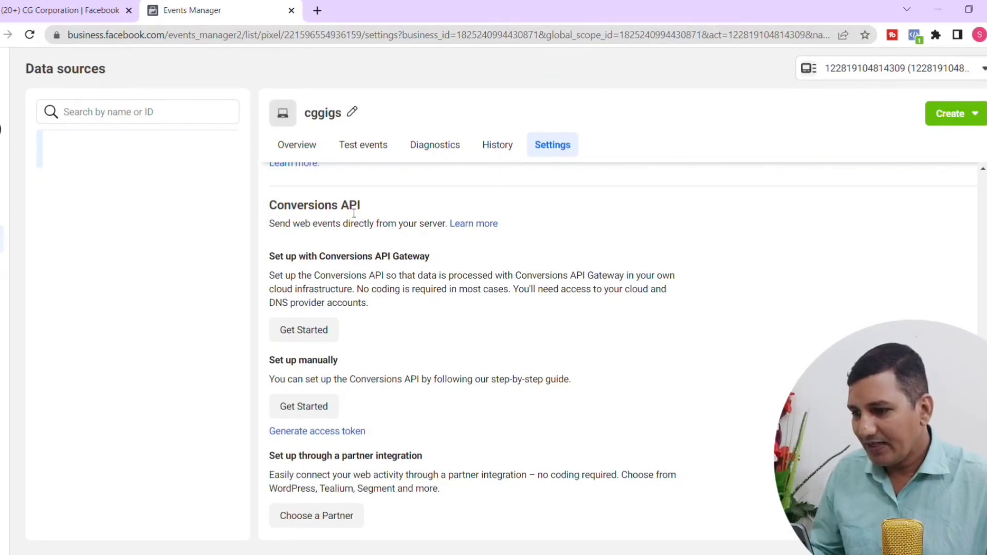
pyautogui.click(340, 432)
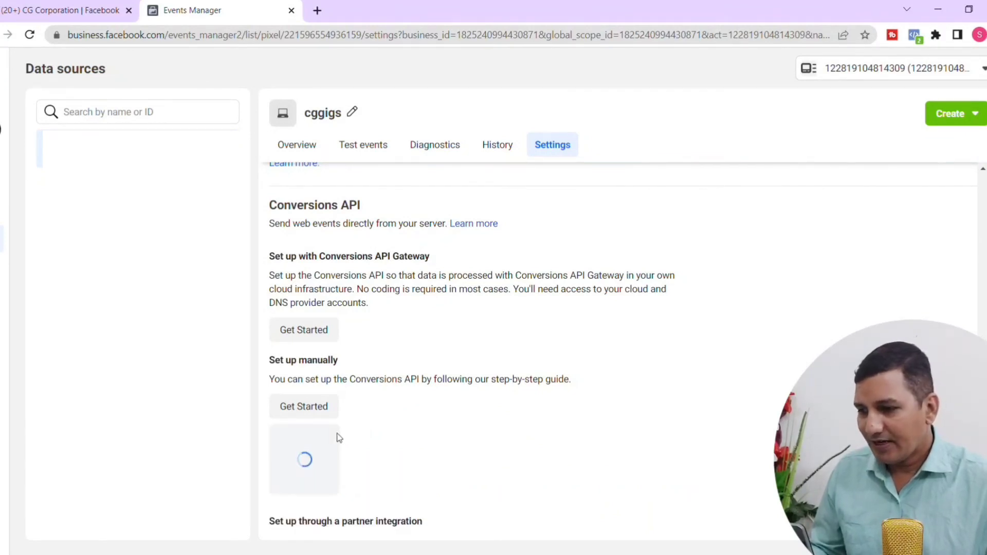
pyautogui.scroll(-3, 508, 428)
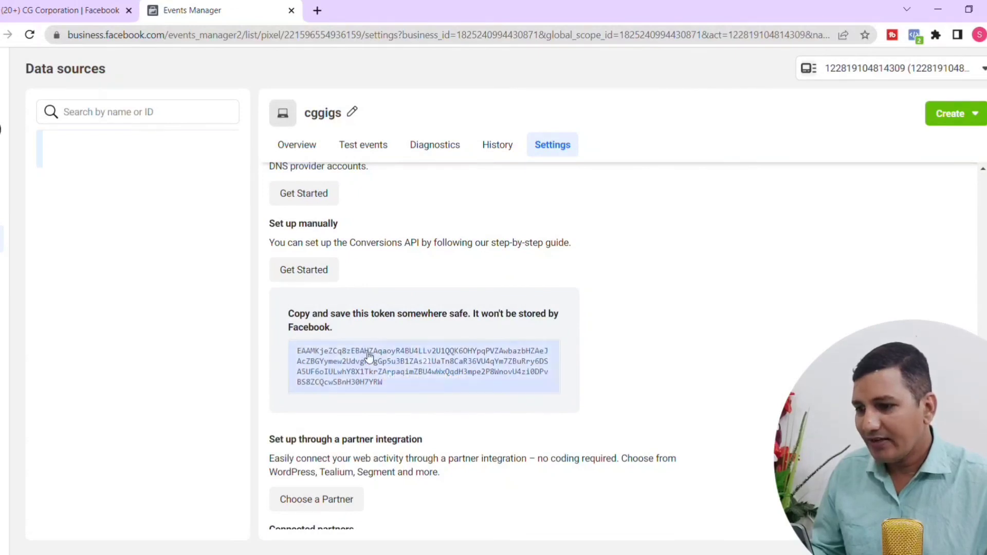
pyautogui.click(428, 366)
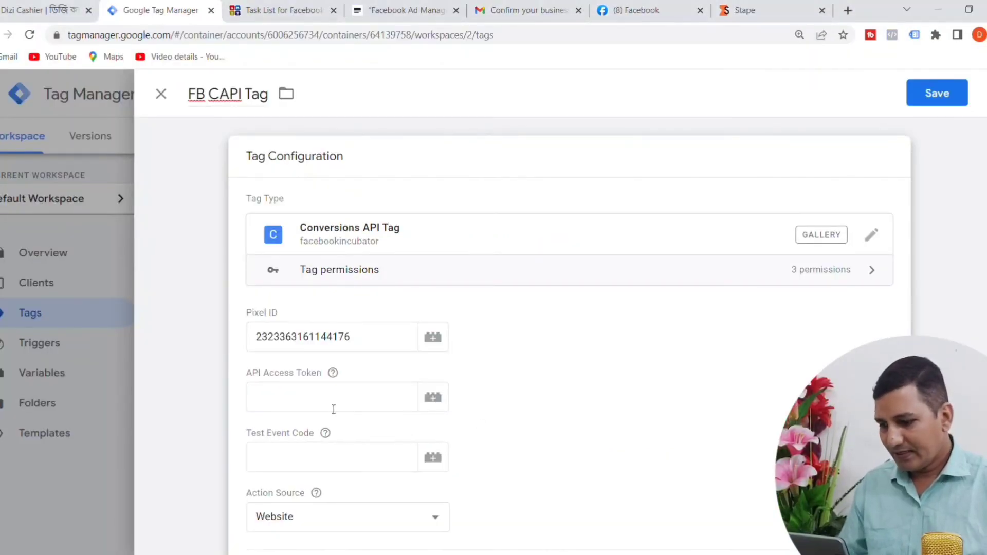
# Step: Paste the copied token as the API Access Token of the FB CAPI Tag in Google Tag Manager and view that field's help
pyautogui.click(334, 410)
pyautogui.hotkey('ctrl', 'v')
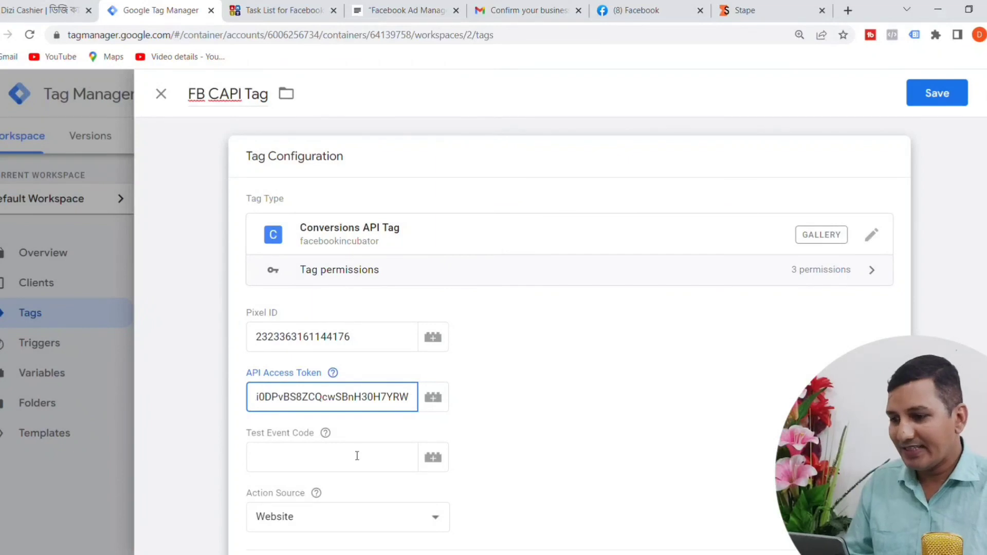
pyautogui.click(333, 373)
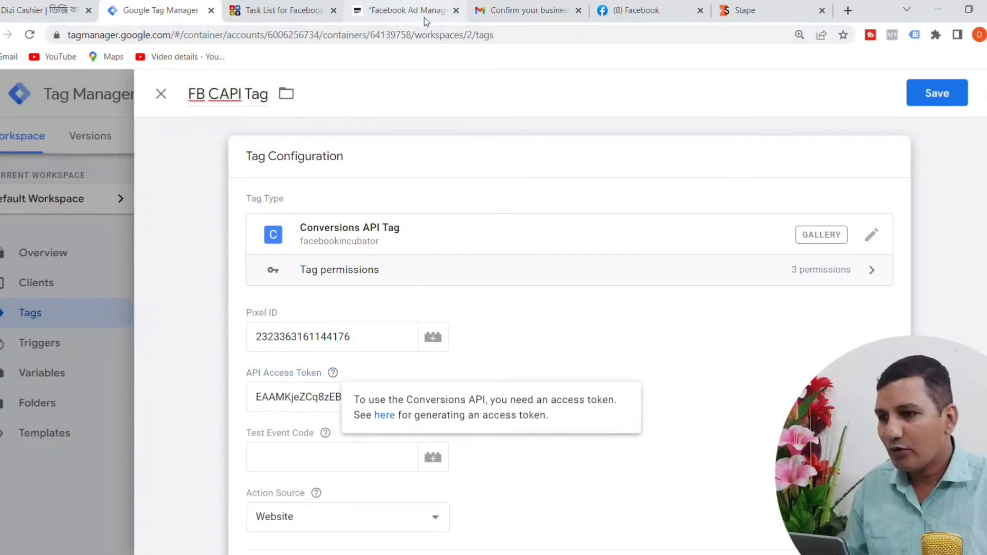
pyautogui.click(630, 12)
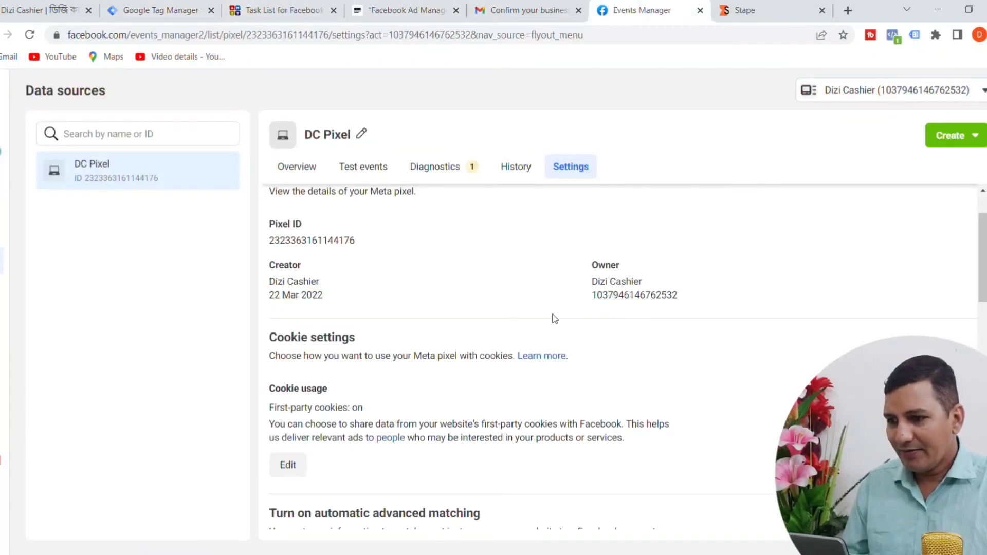
pyautogui.scroll(2, 527, 313)
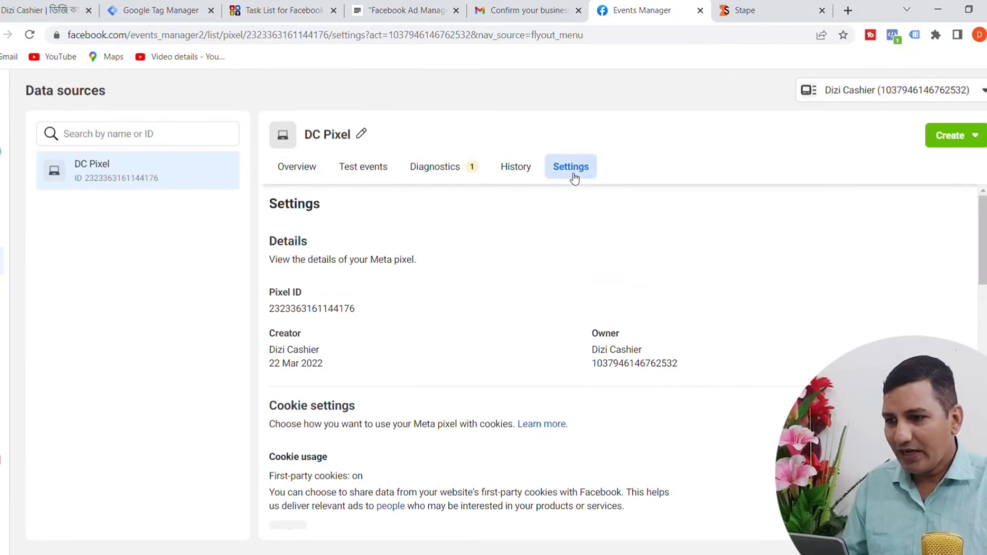
pyautogui.click(366, 176)
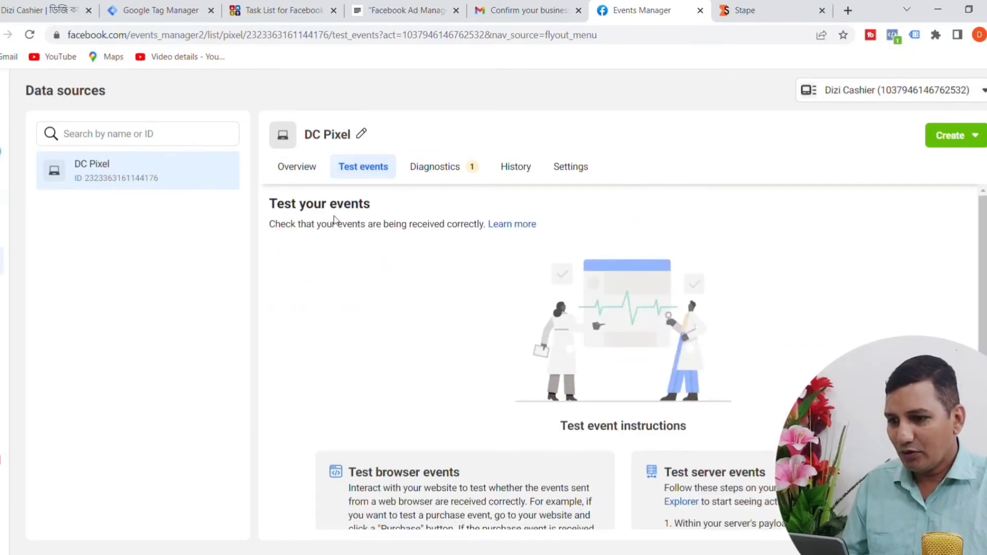
pyautogui.scroll(-2, 587, 316)
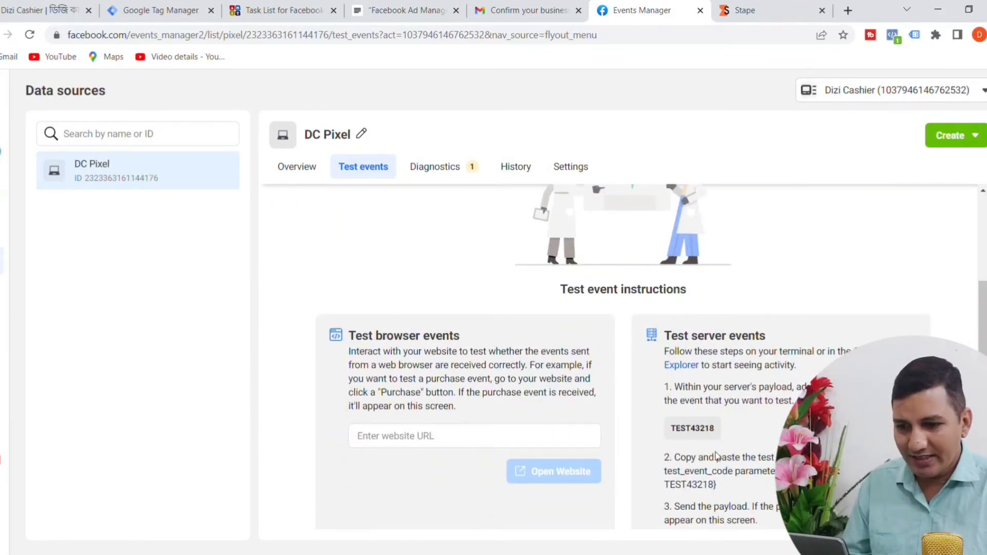
pyautogui.click(692, 429)
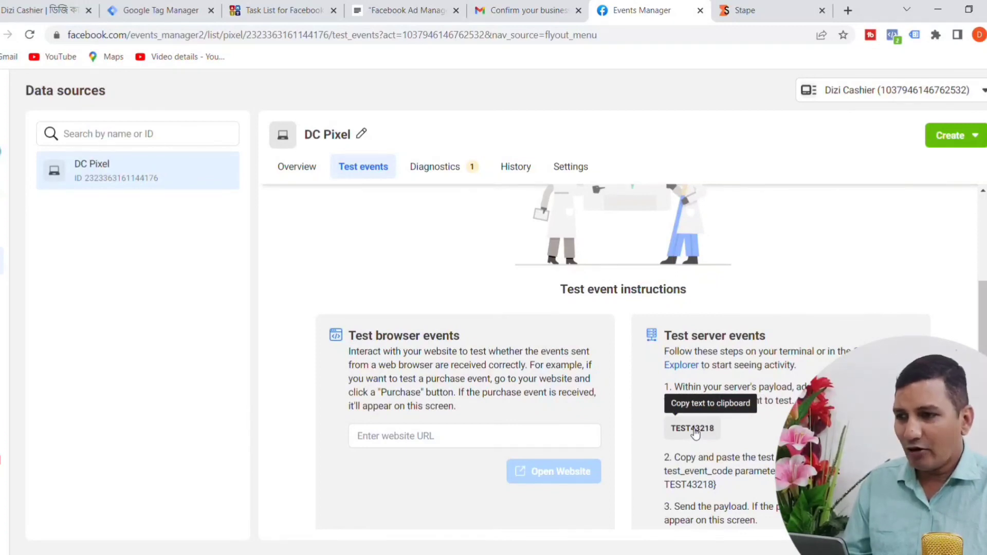
pyautogui.click(165, 10)
pyautogui.click(281, 401)
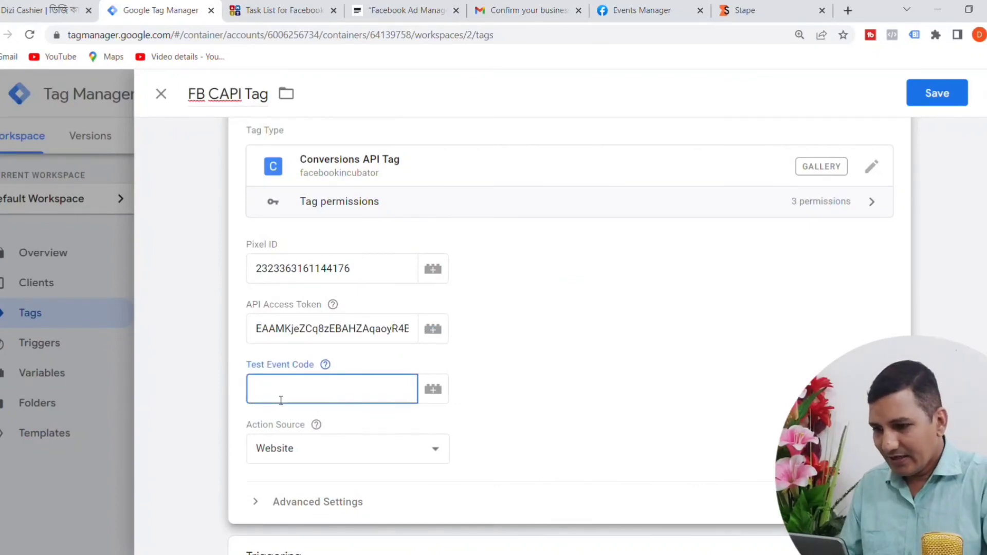
pyautogui.hotkey('ctrl', 'v')
pyautogui.click(515, 486)
pyautogui.scroll(-1, 690, 425)
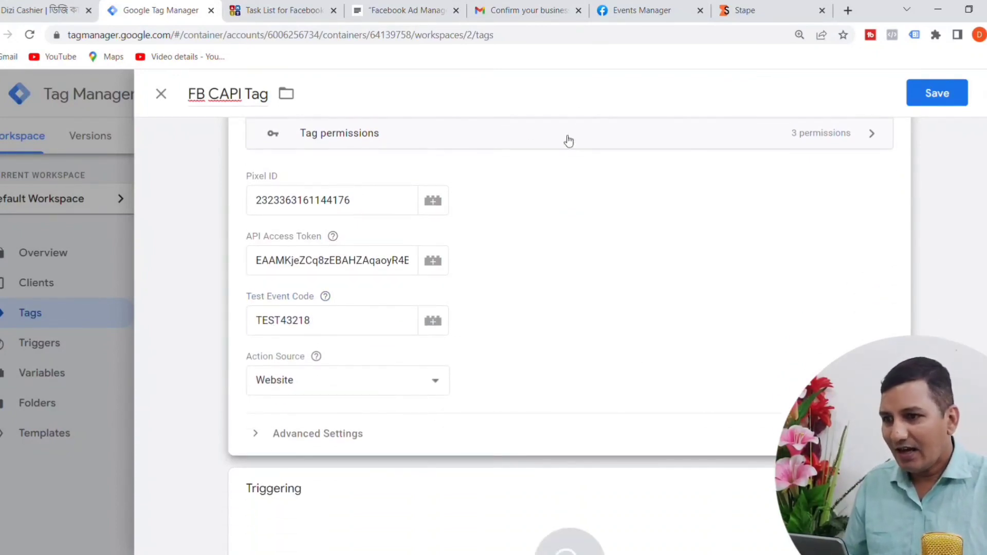
# Step: Check the remaining setup notes in JustNotepad, and assign FB CAPI Trigger as the firing trigger of the FB CAPI Tag in Google Tag Manager
pyautogui.click(417, 11)
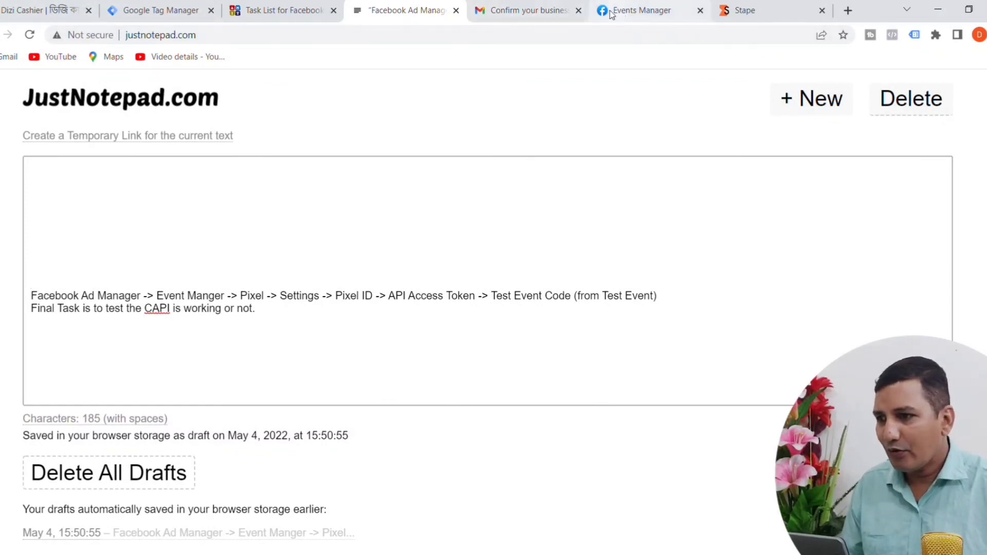
pyautogui.click(183, 11)
pyautogui.scroll(-3, 564, 324)
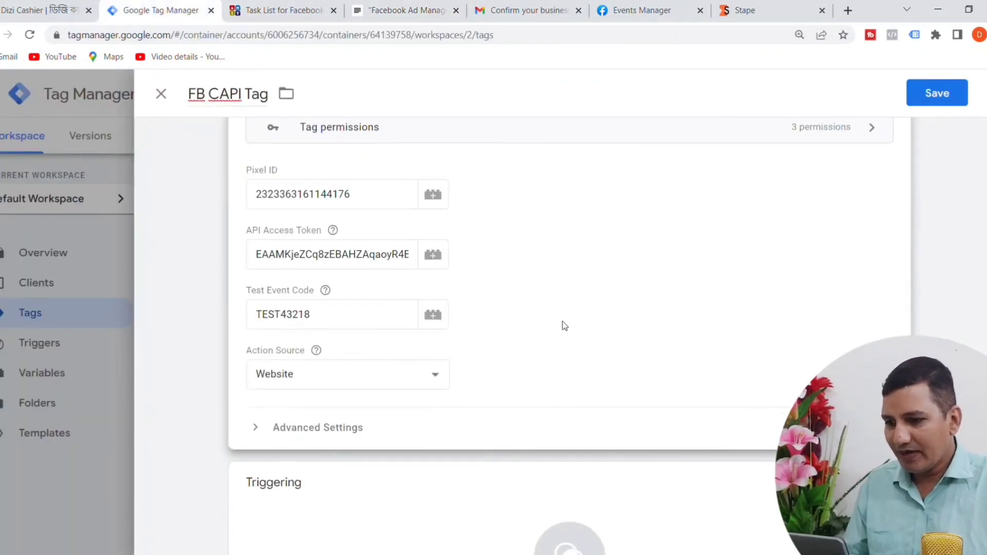
pyautogui.scroll(4, 388, 251)
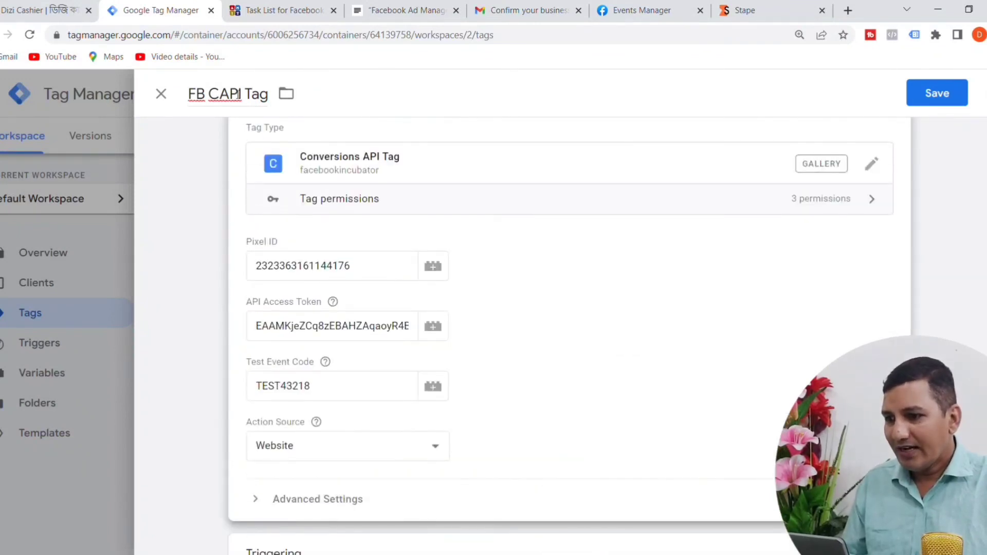
pyautogui.scroll(-2, 553, 342)
pyautogui.scroll(-1, 554, 342)
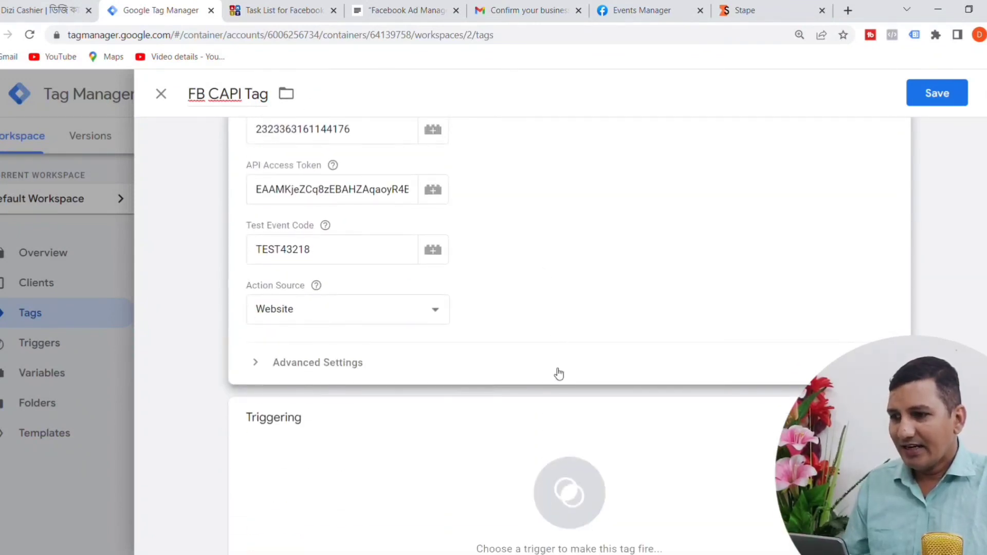
pyautogui.scroll(-2, 558, 430)
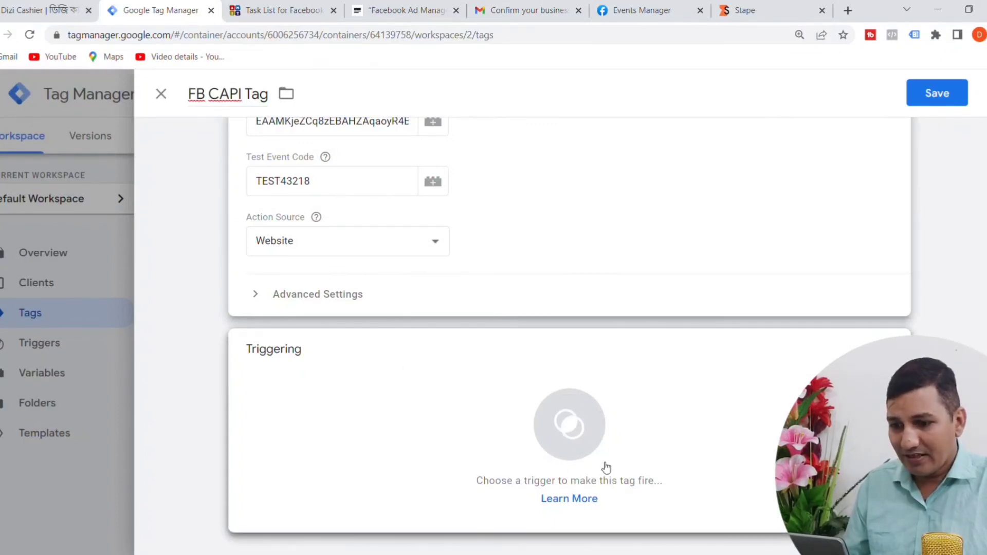
pyautogui.click(565, 444)
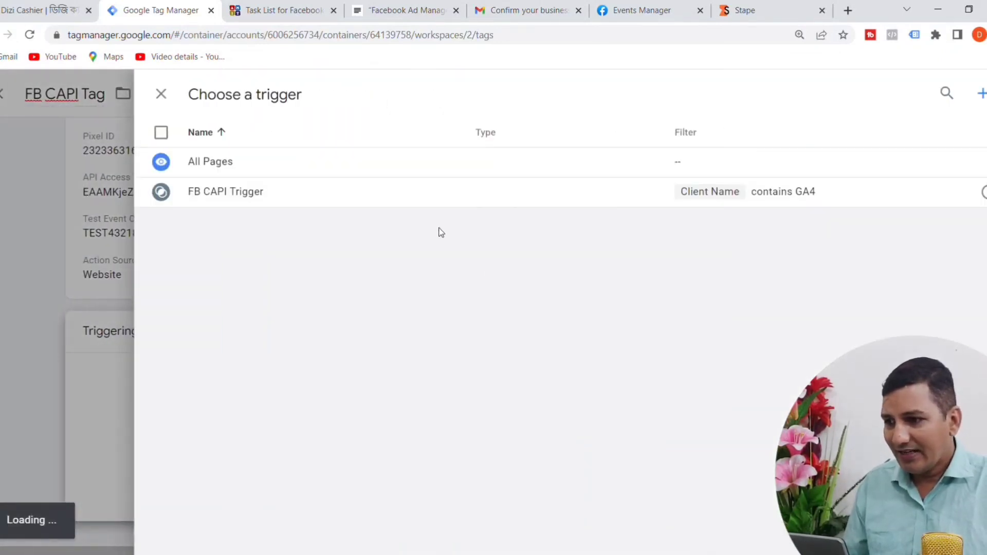
pyautogui.click(252, 201)
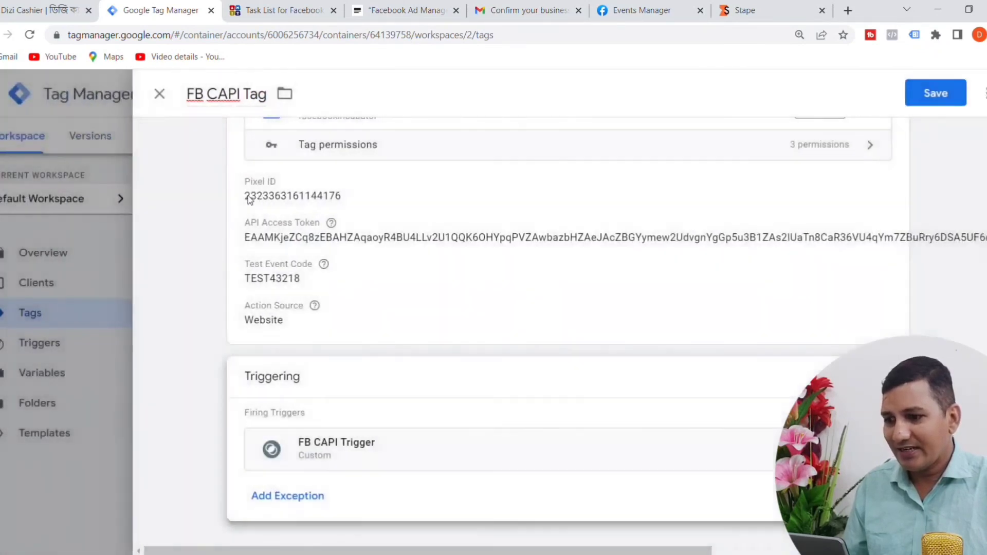
# Step: Reopen the FB CAPI Tag's configuration, clear its API Access Token, and save the tag
pyautogui.scroll(2, 732, 337)
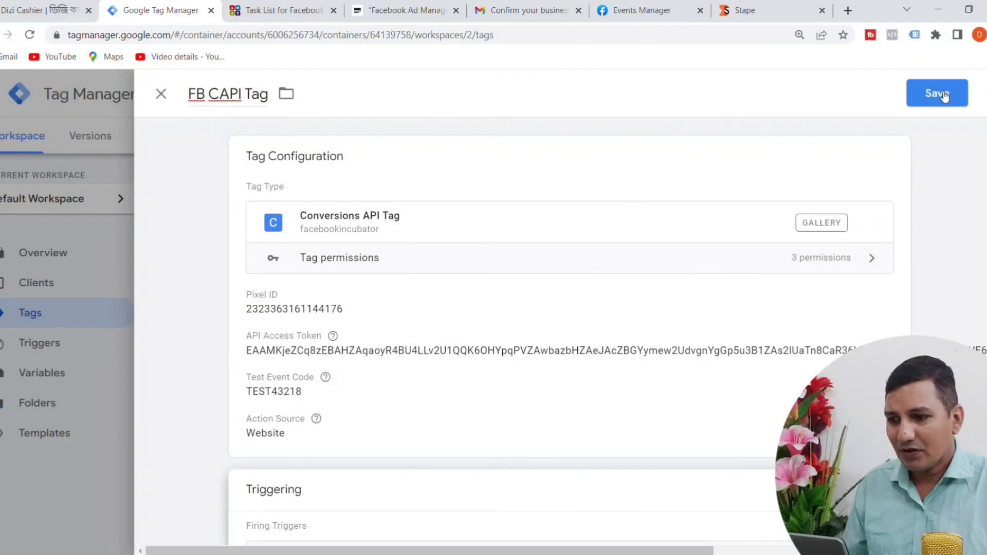
pyautogui.scroll(-2, 730, 288)
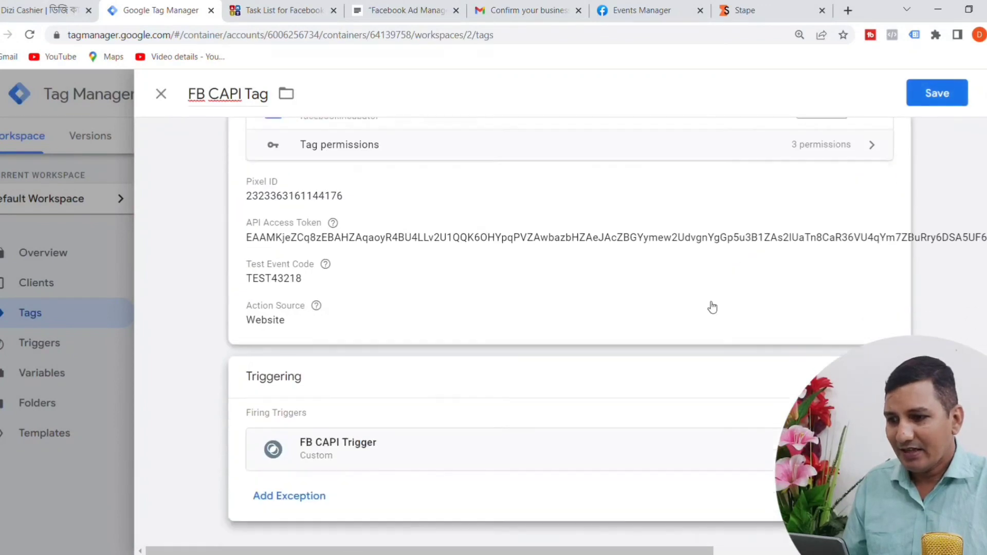
pyautogui.click(426, 240)
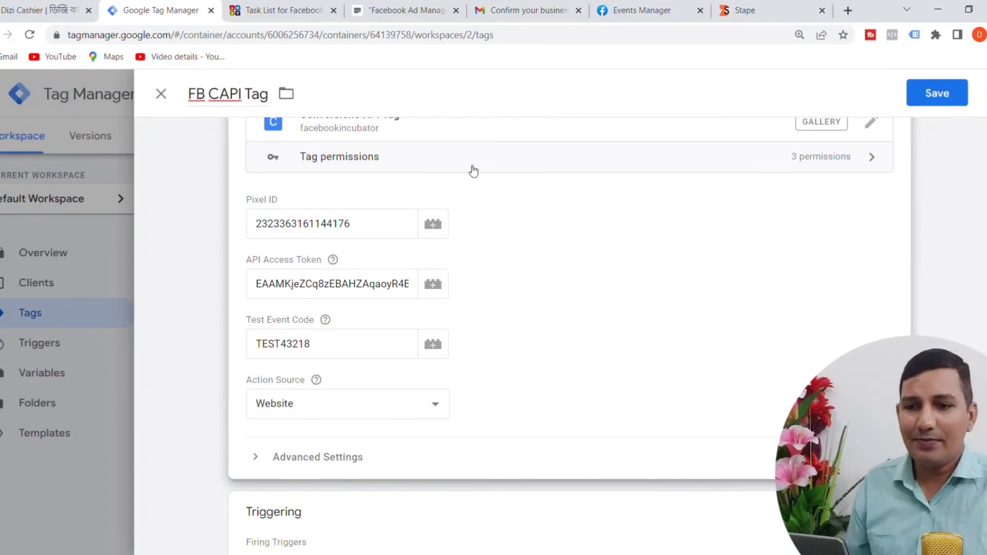
pyautogui.click(933, 194)
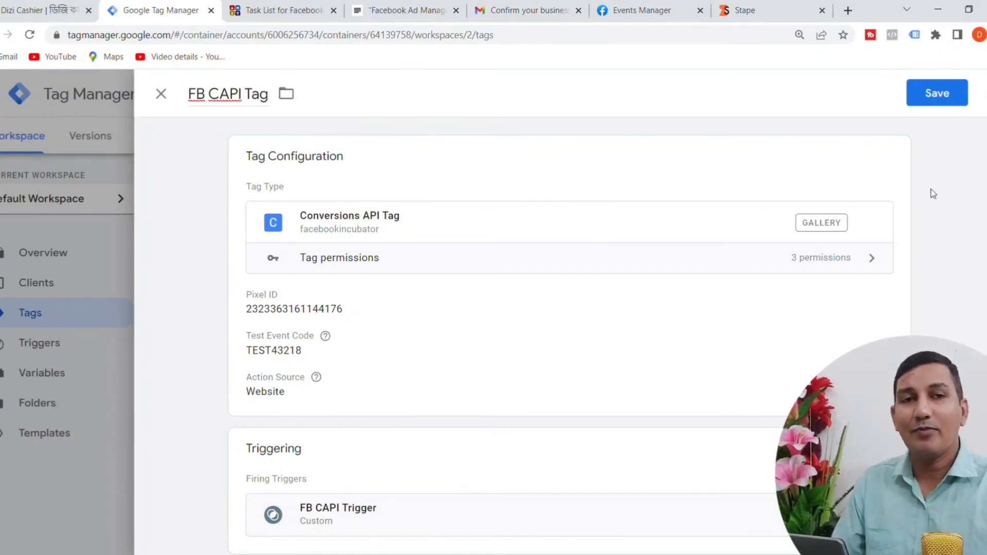
pyautogui.click(936, 93)
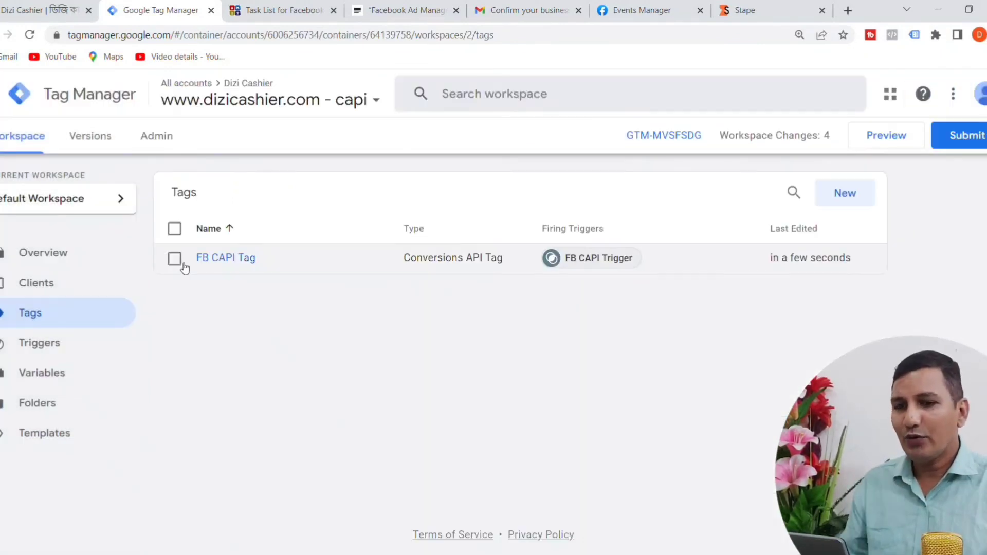
# Step: Submit the capi container's workspace changes and publish them as a version named FB Conversion API
pyautogui.click(175, 258)
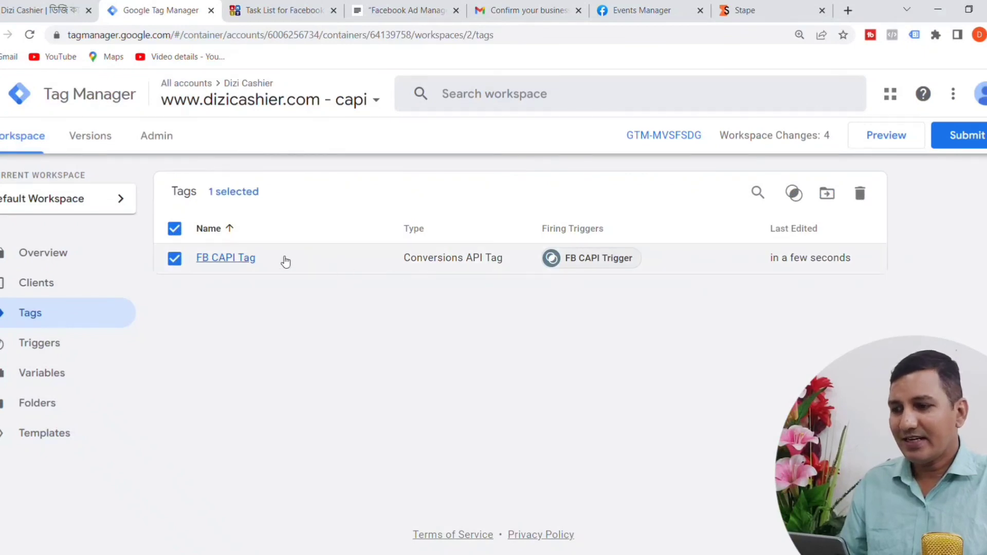
pyautogui.click(959, 135)
pyautogui.click(360, 273)
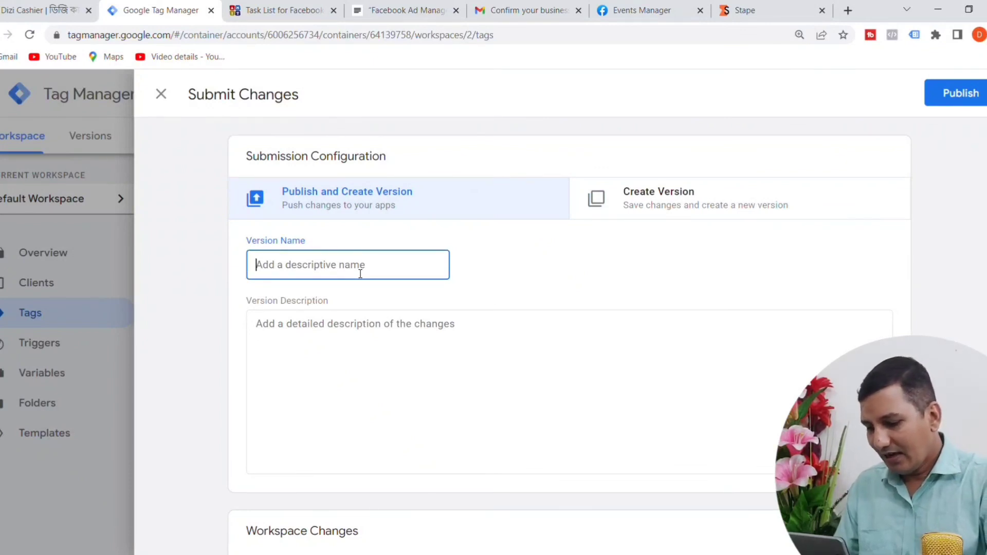
pyautogui.write('FB ')
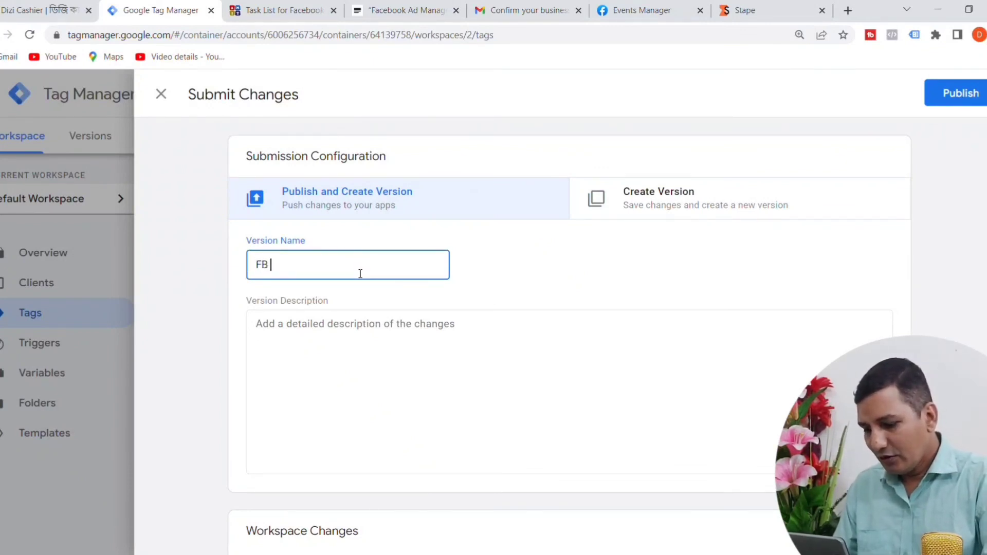
pyautogui.write('Con')
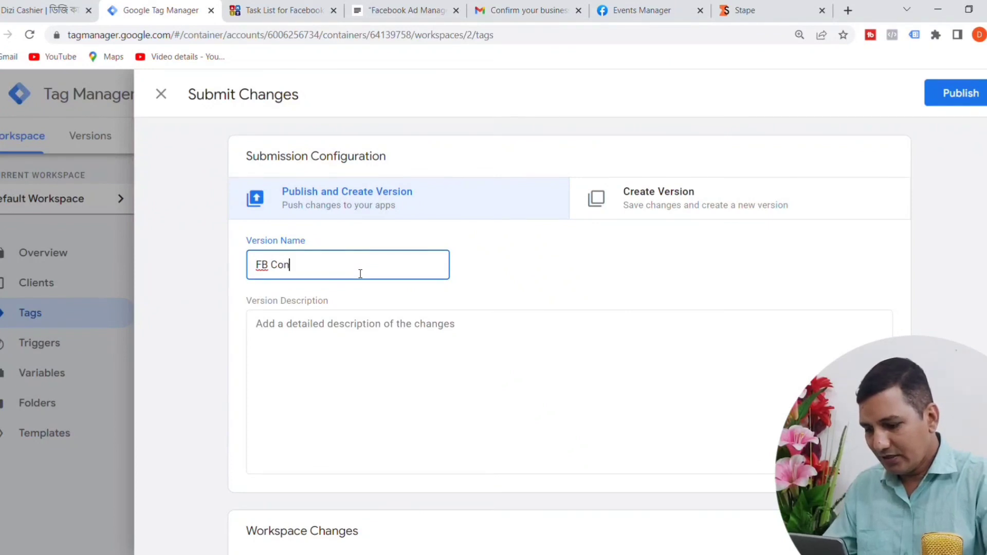
pyautogui.write('version')
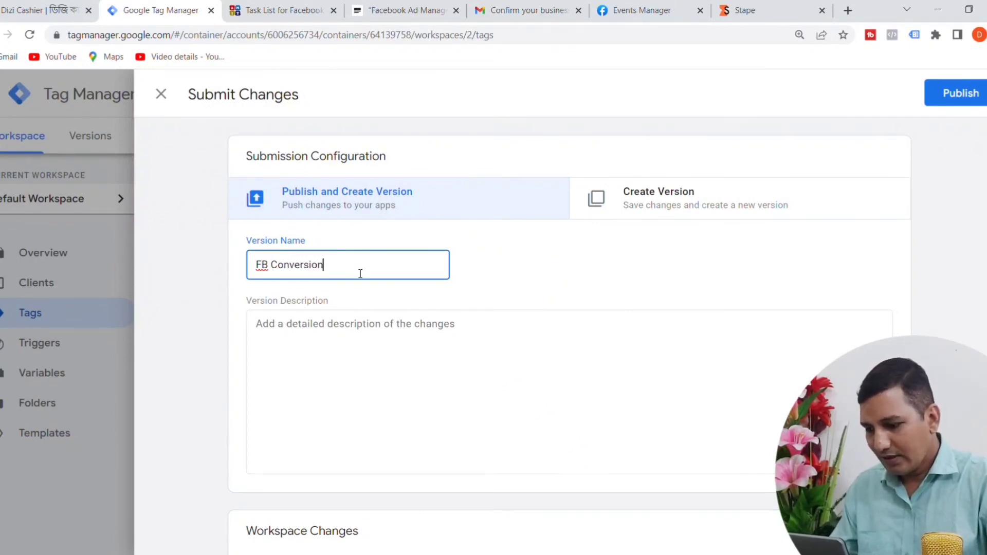
pyautogui.write(' API')
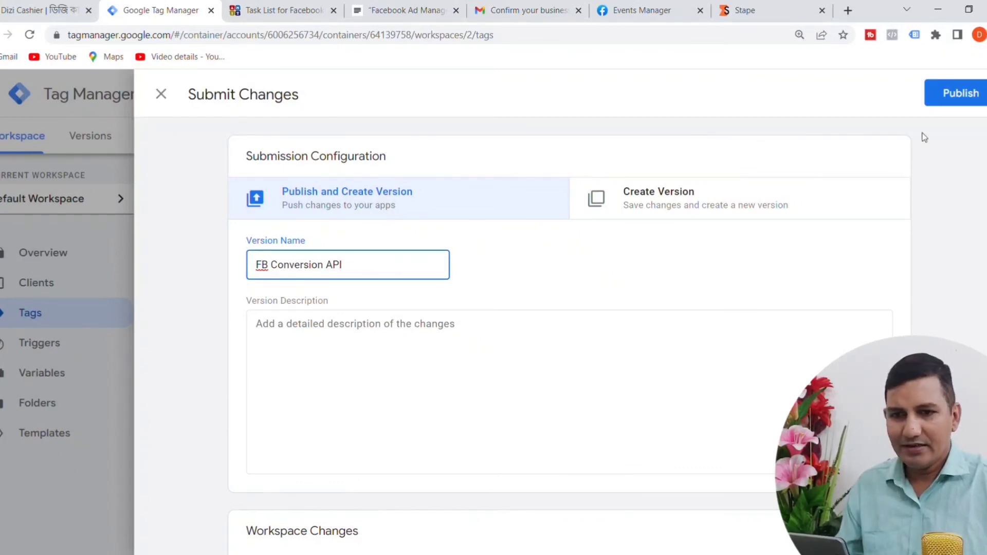
pyautogui.click(978, 95)
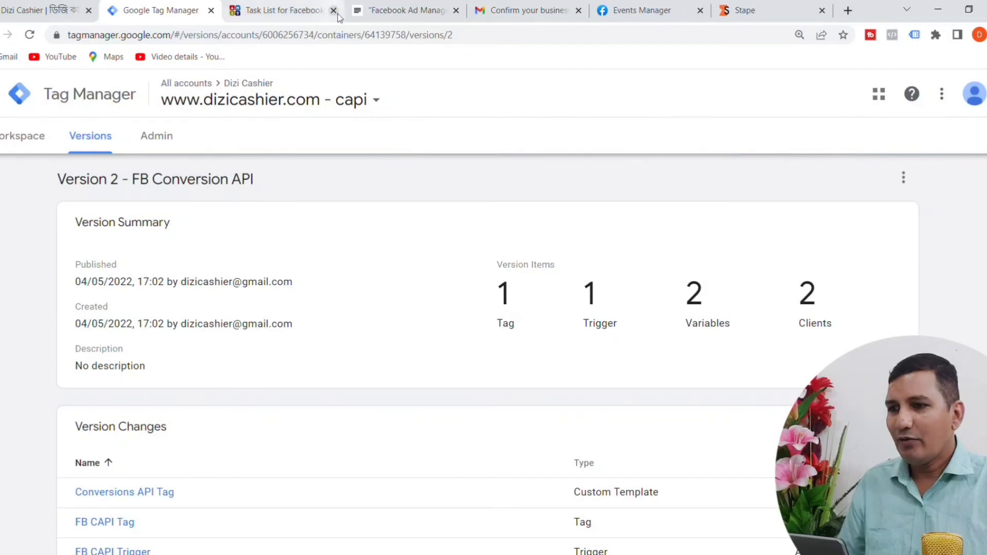
pyautogui.click(663, 9)
pyautogui.click(415, 426)
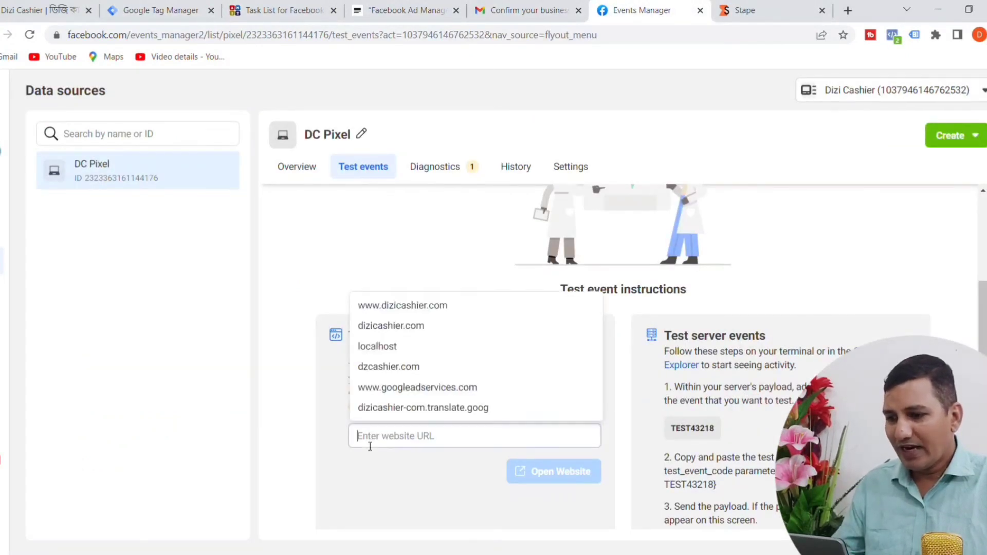
pyautogui.click(433, 313)
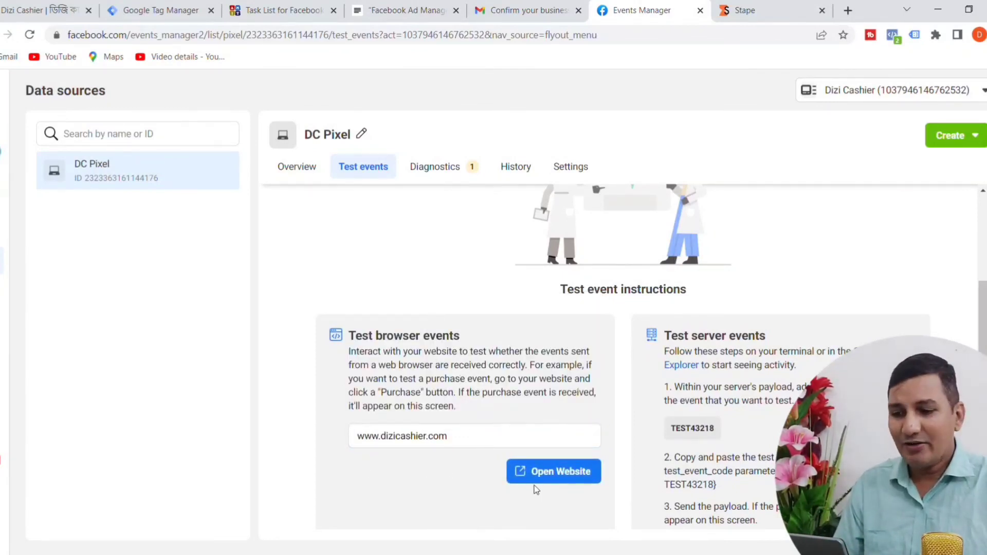
pyautogui.click(569, 483)
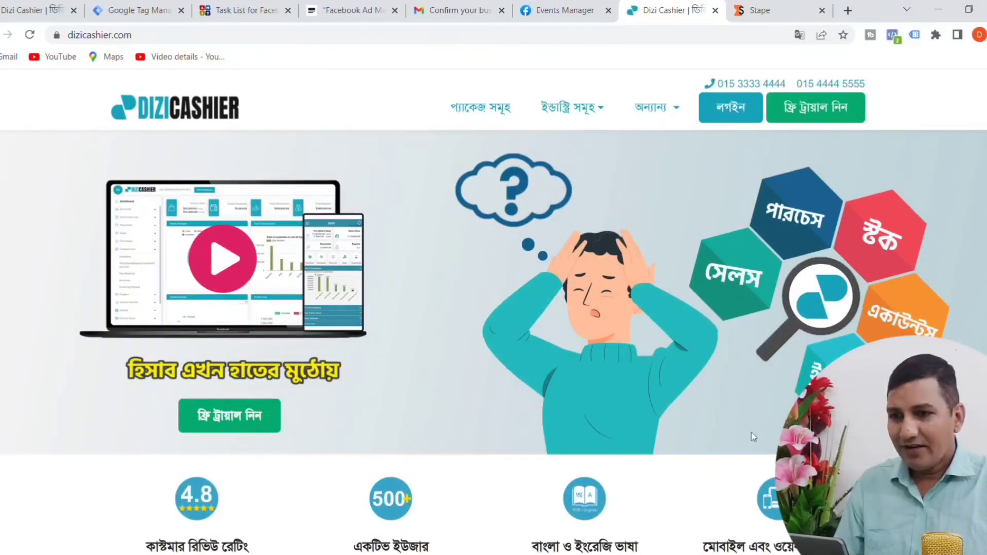
# Step: Generate test events on dizicashier.com by browsing the home page, the packages section and the e-commerce business industry page
pyautogui.scroll(-15, 677, 255)
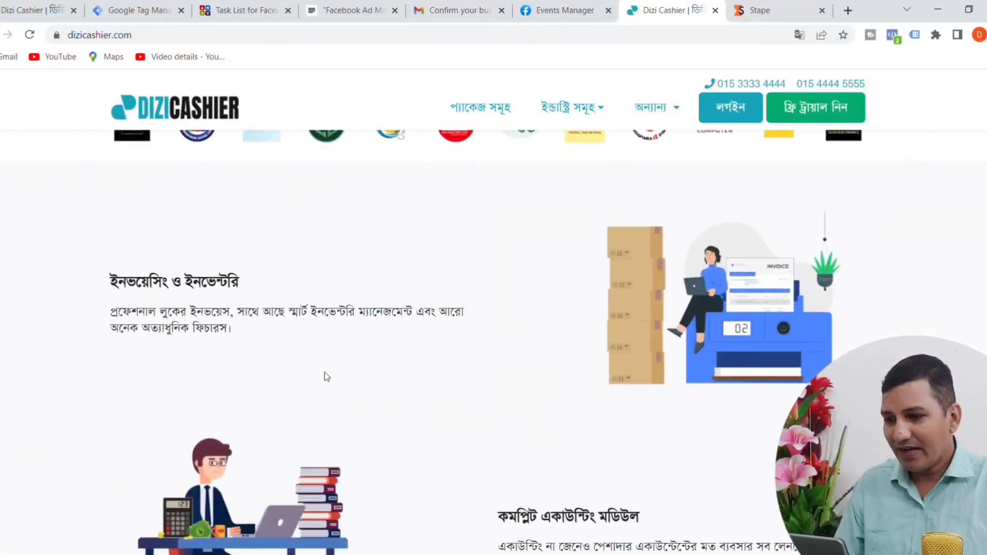
pyautogui.scroll(5, 518, 369)
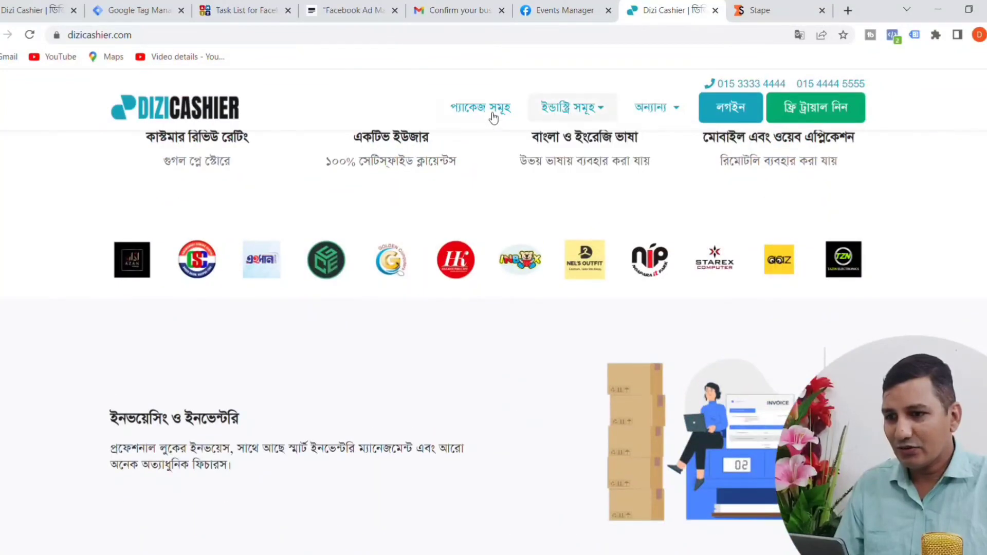
pyautogui.click(489, 114)
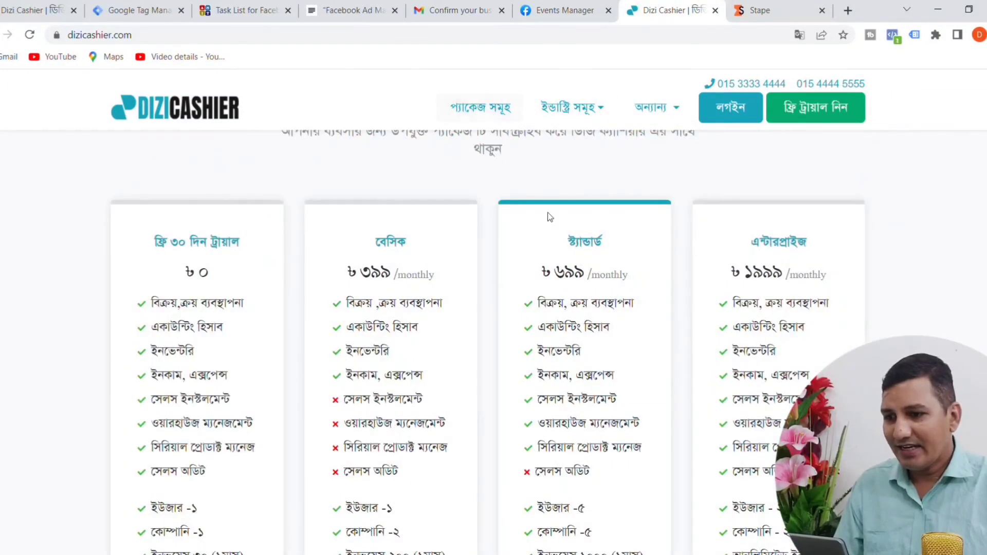
pyautogui.moveTo(572, 109)
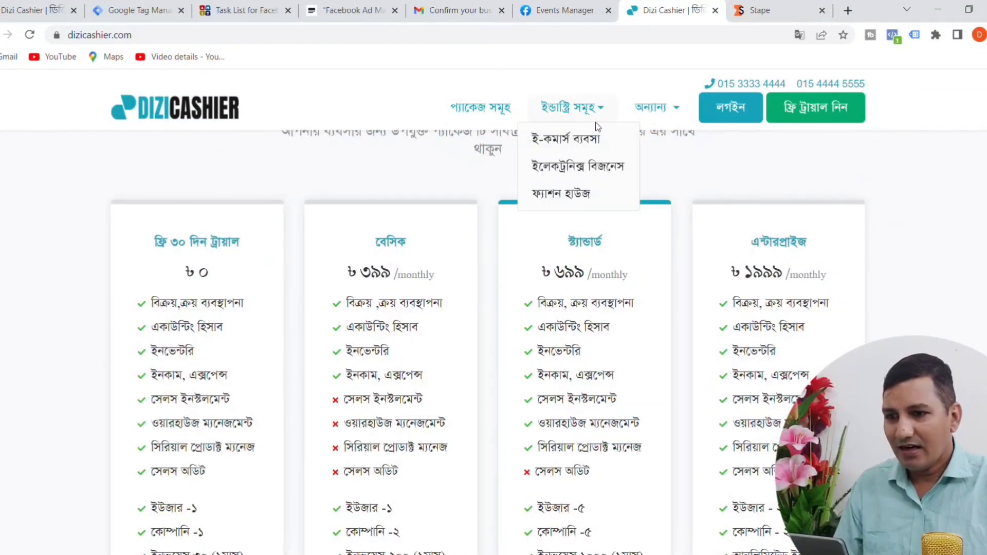
pyautogui.click(564, 137)
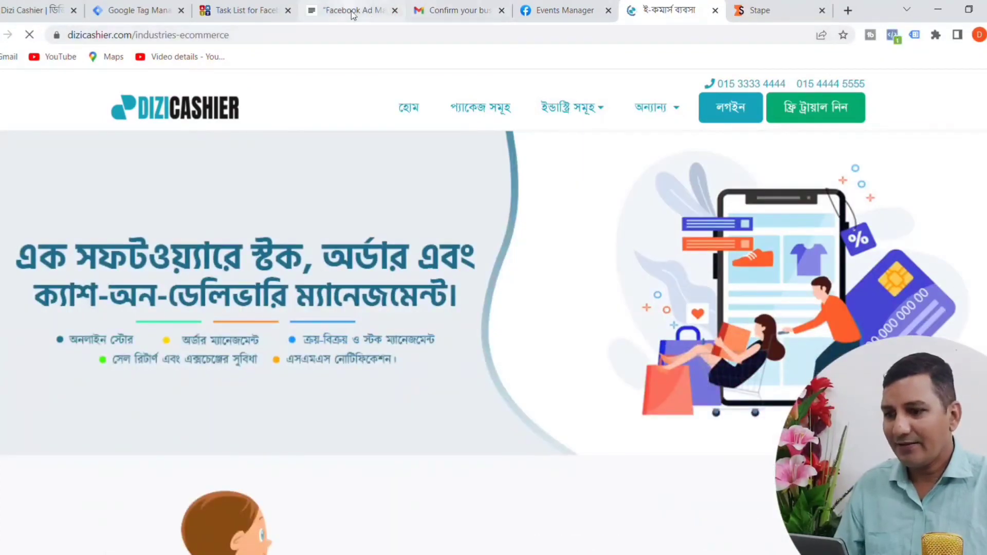